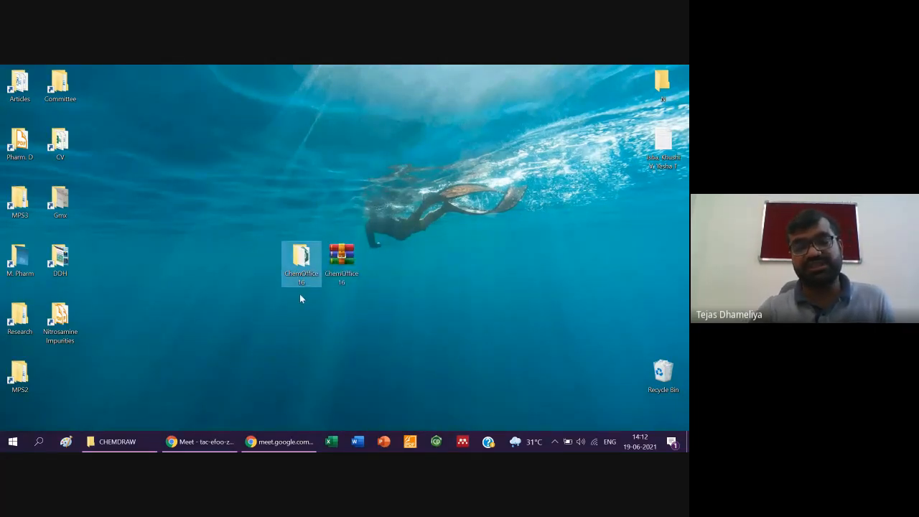
Run the setup application from the ChemOffice 16 desktop folder and start the software installation
key(Return)
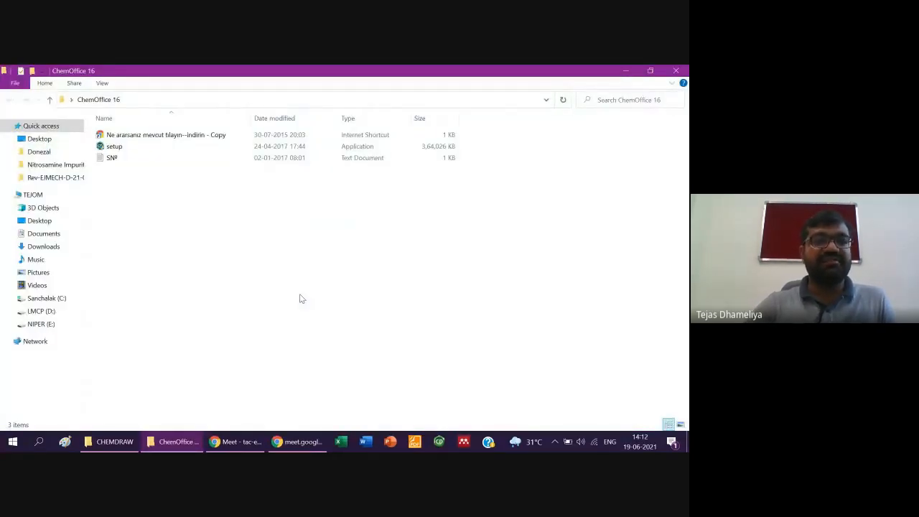
click(180, 146)
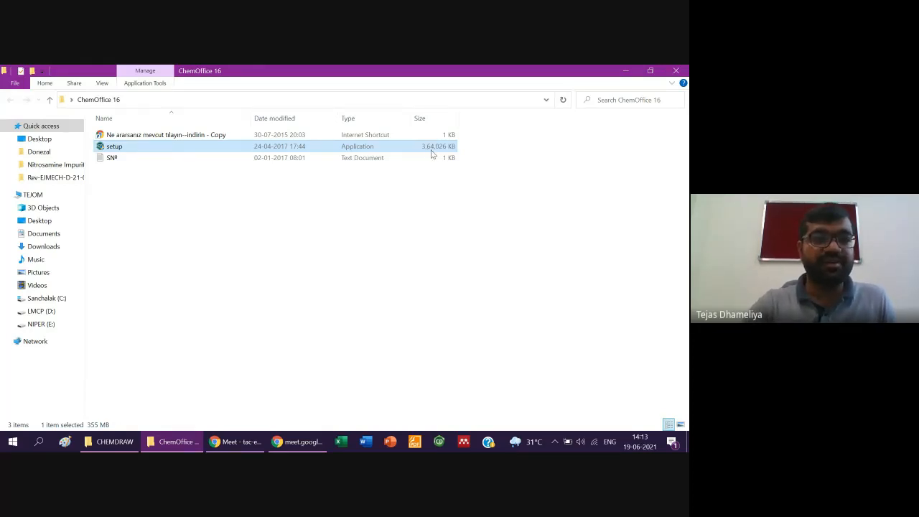
click(133, 148)
key(Return)
key(Return)
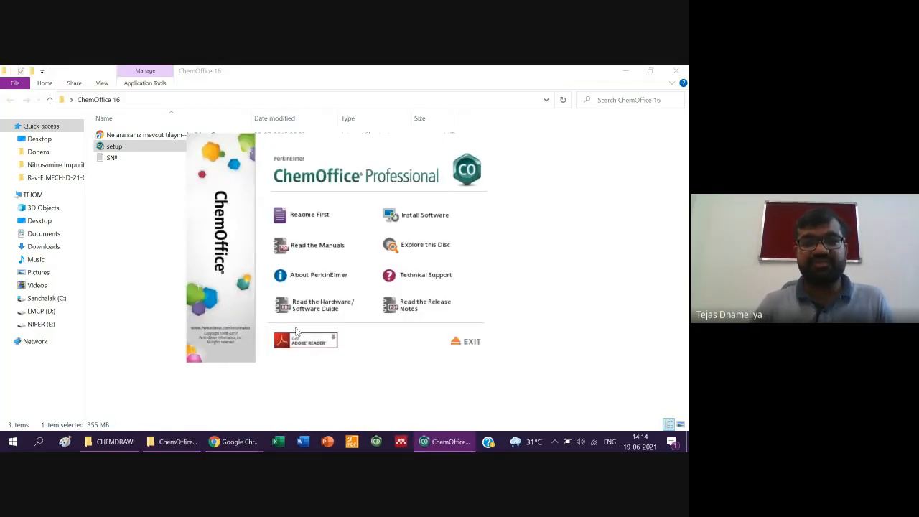
click(415, 218)
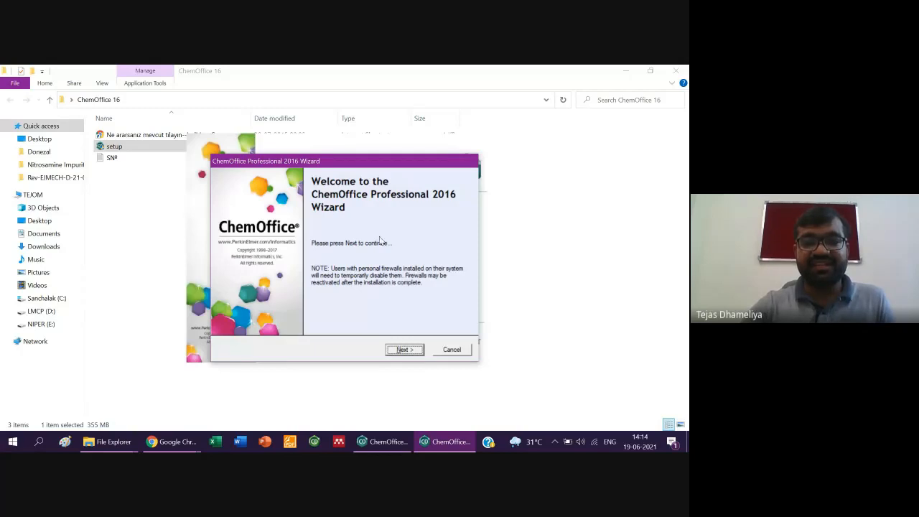
Proceed past the wizard's welcome page and accept the terms of the license agreement
click(404, 350)
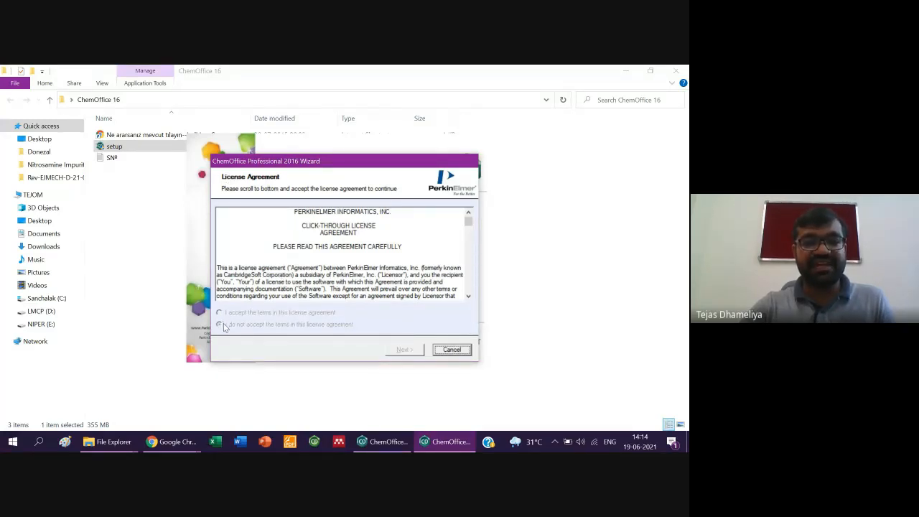
drag(468, 222, 467, 298)
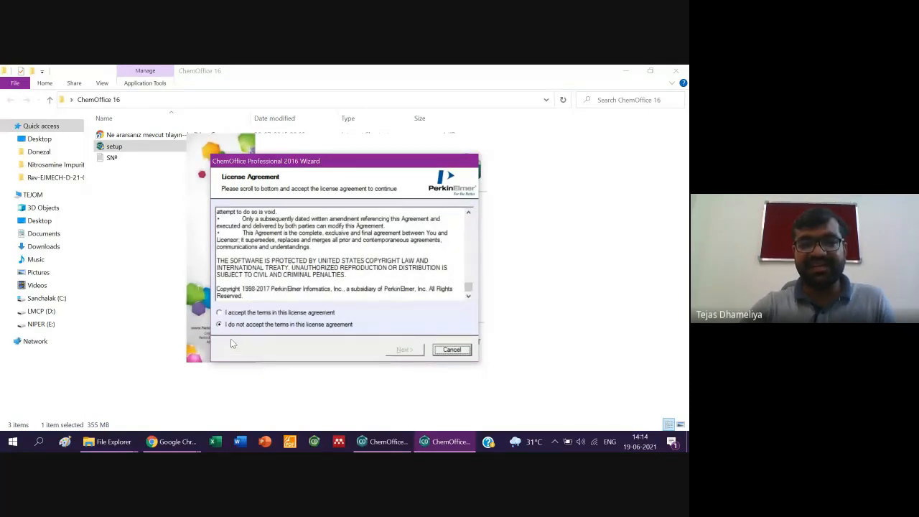
click(221, 315)
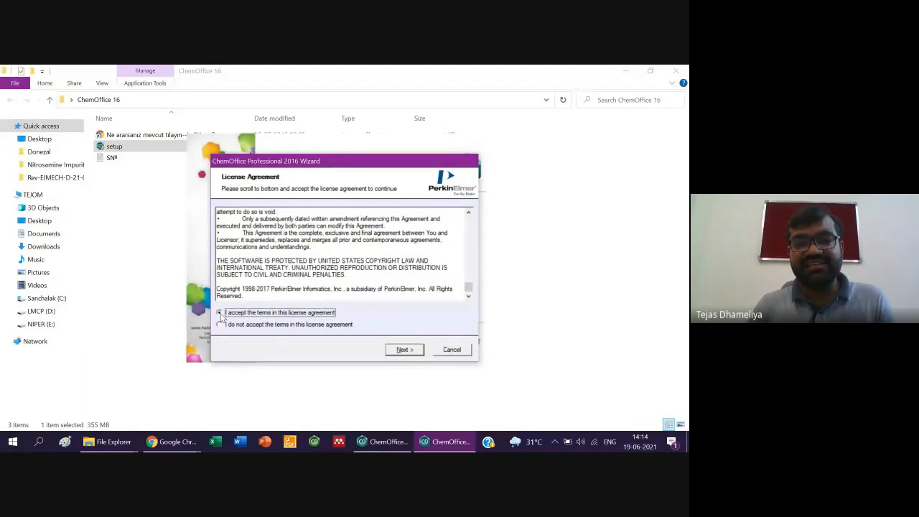
click(403, 350)
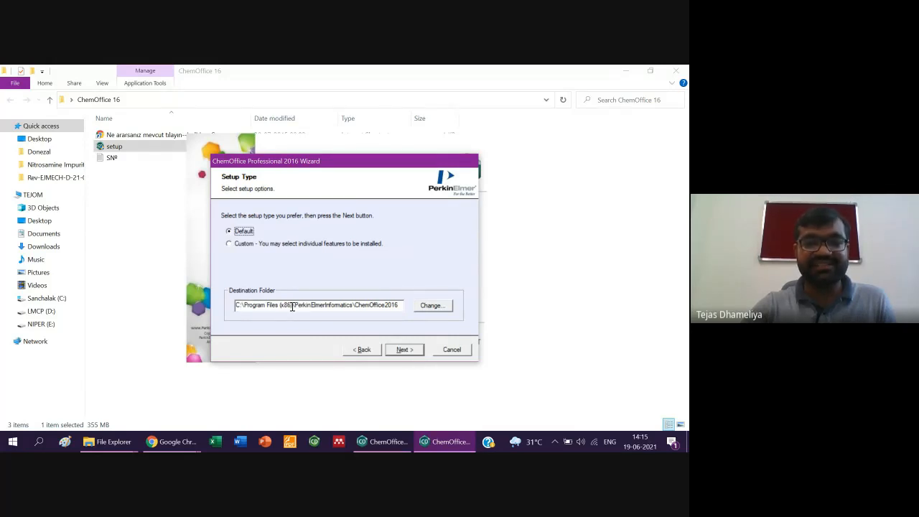
Keep the Default setup type and destination folder, and exclude ChemScript 16.0 from the features to install
click(404, 350)
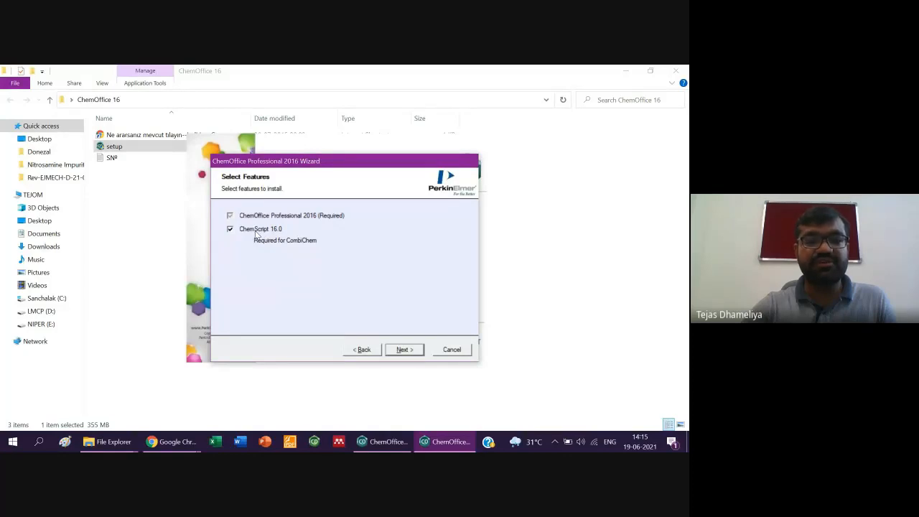
click(229, 229)
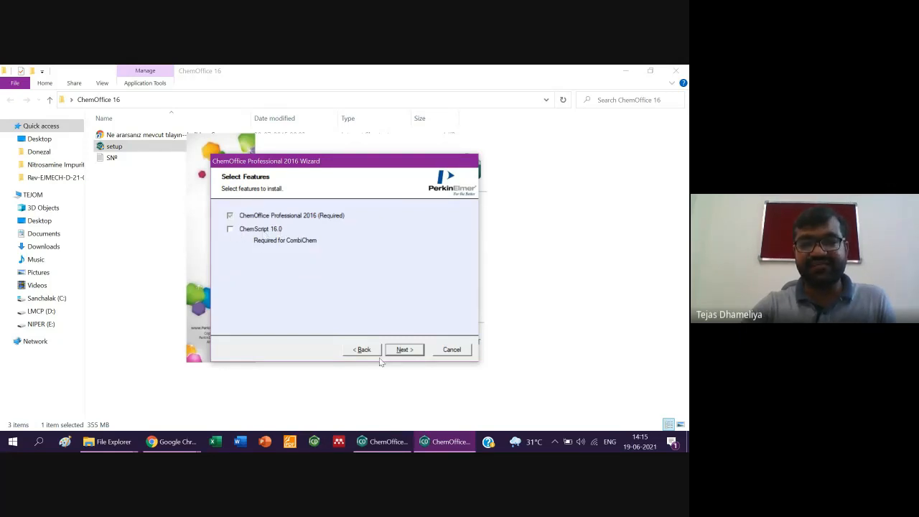
click(402, 350)
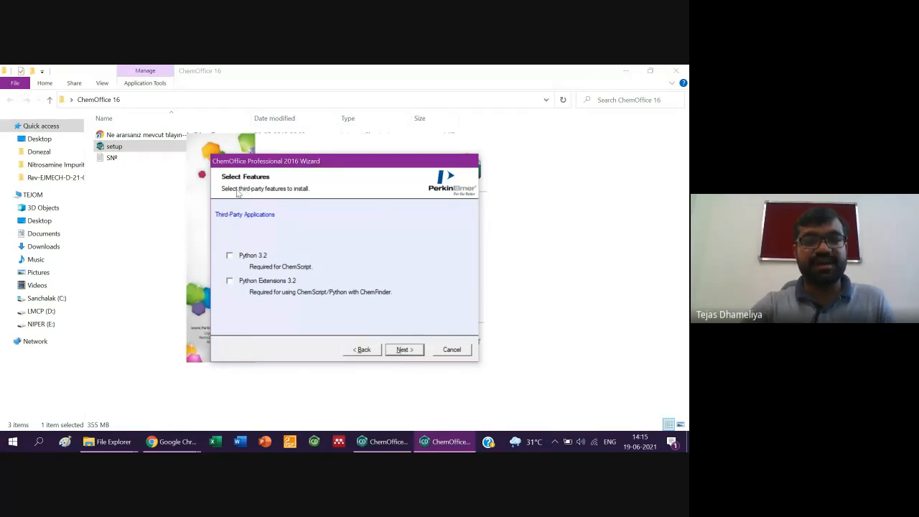
click(230, 257)
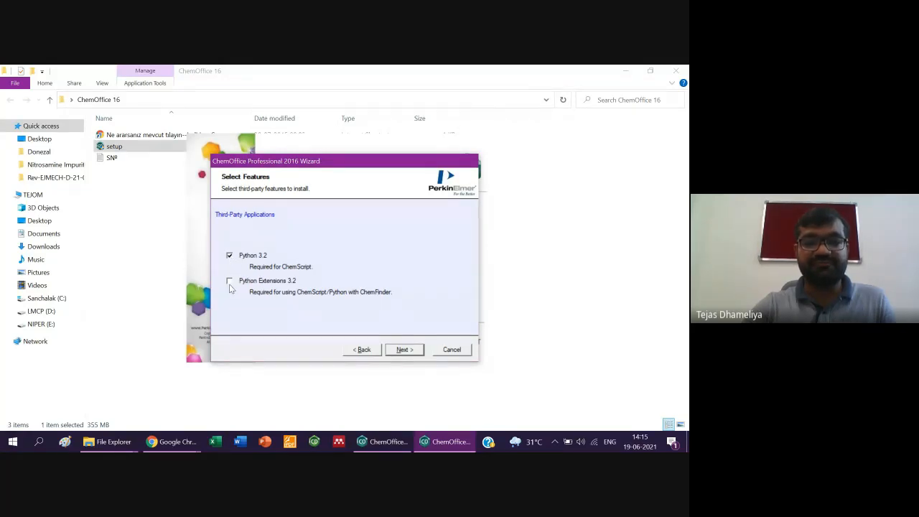
click(230, 282)
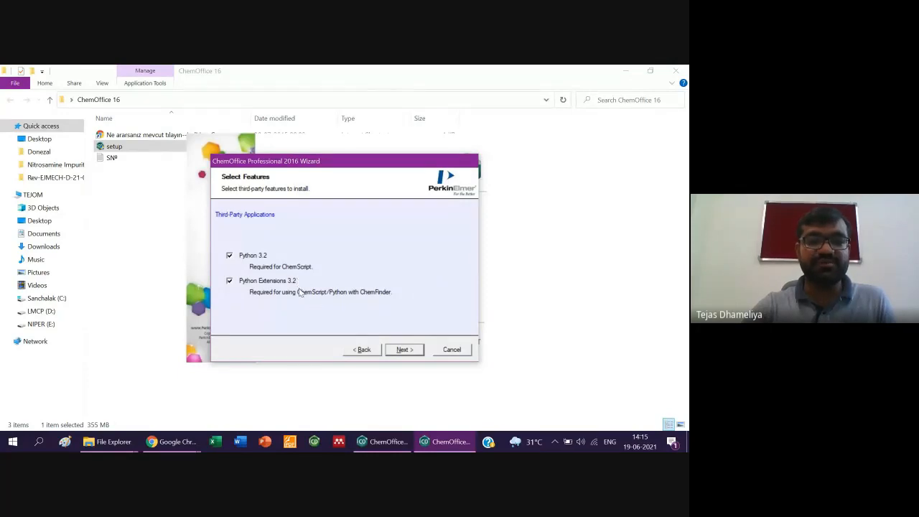
click(260, 256)
click(262, 280)
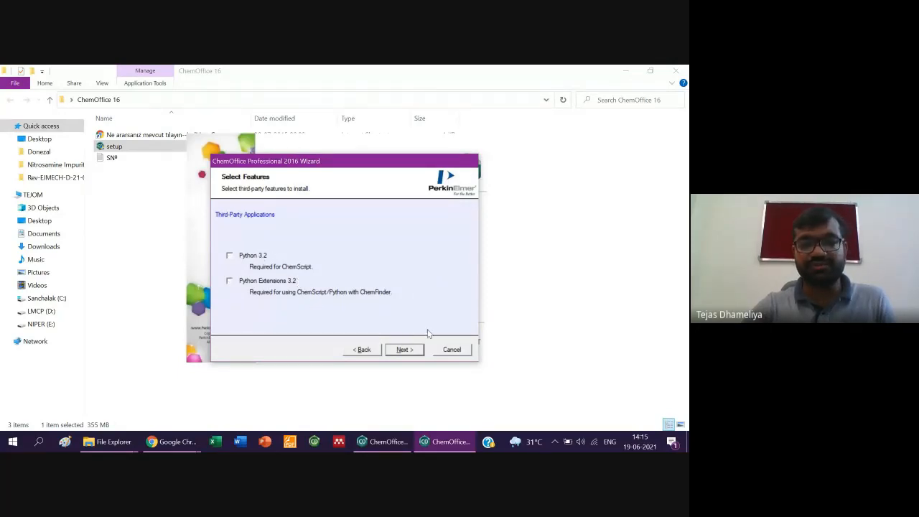
Continue without the third-party Python features and install ChemOffice Professional 2016 with ChemDraw 64-bit Thumbnail/Preview Generation
click(404, 350)
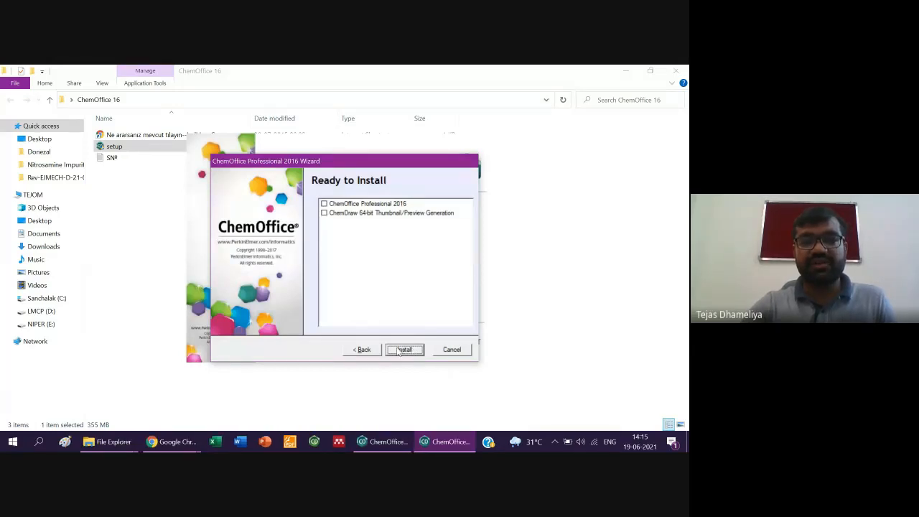
click(326, 204)
click(325, 214)
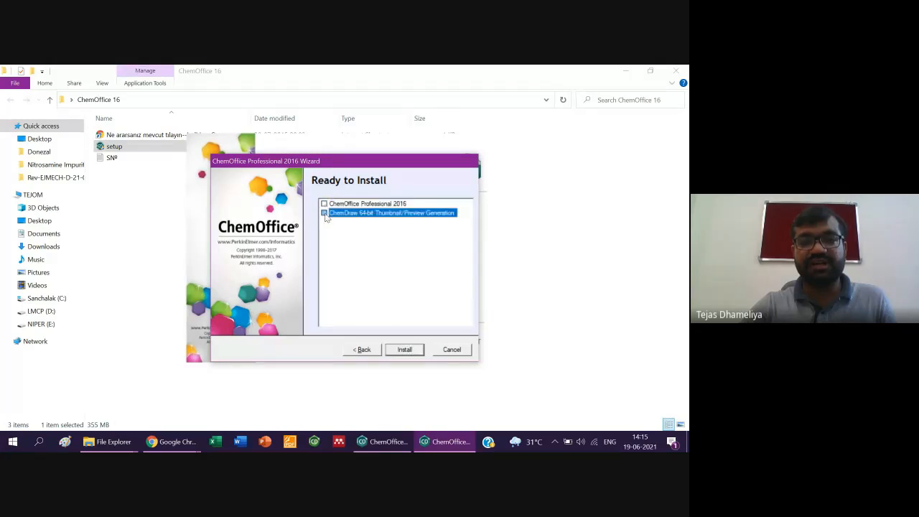
click(325, 204)
click(328, 213)
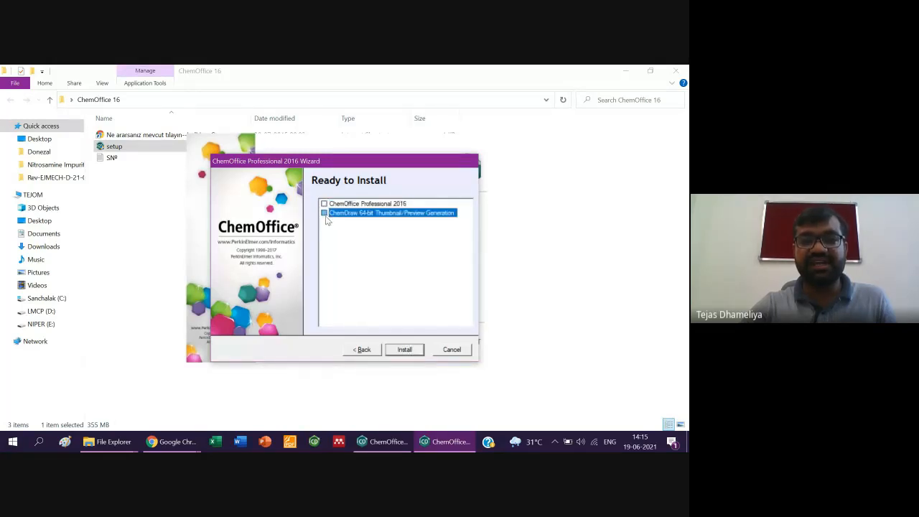
click(346, 205)
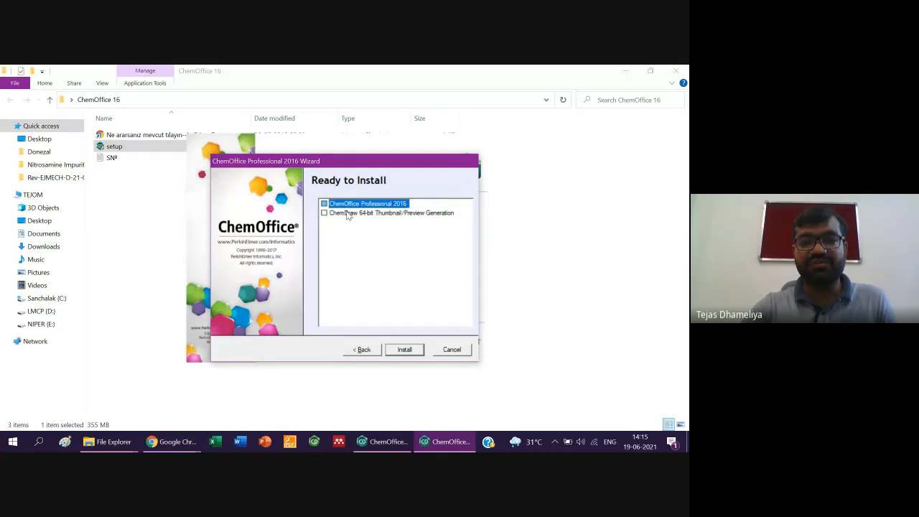
click(402, 351)
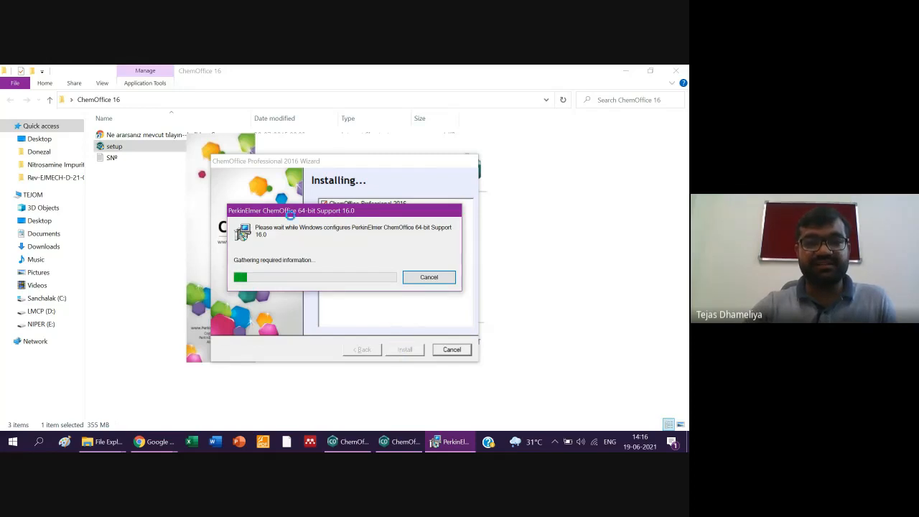
drag(286, 212, 285, 242)
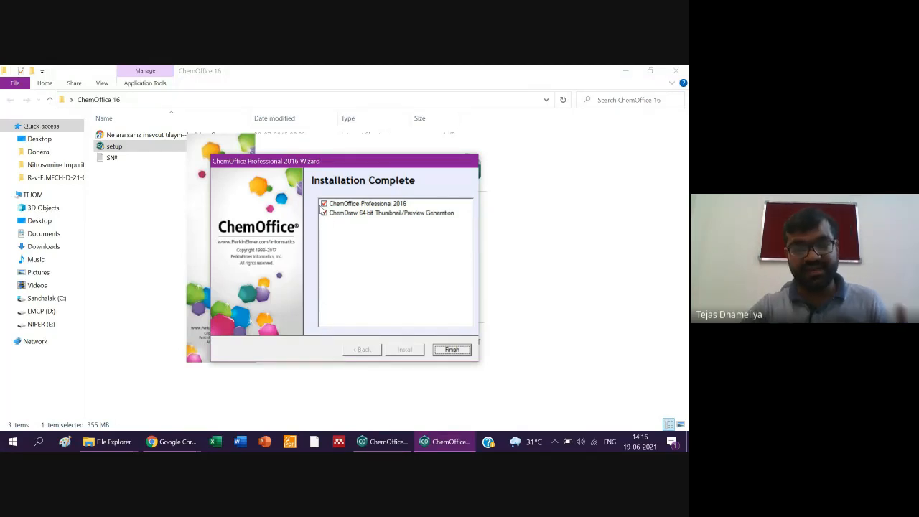
Finish the installation wizard, exit the ChemOffice installer and minimize the ChemOffice 16 folder window
click(451, 350)
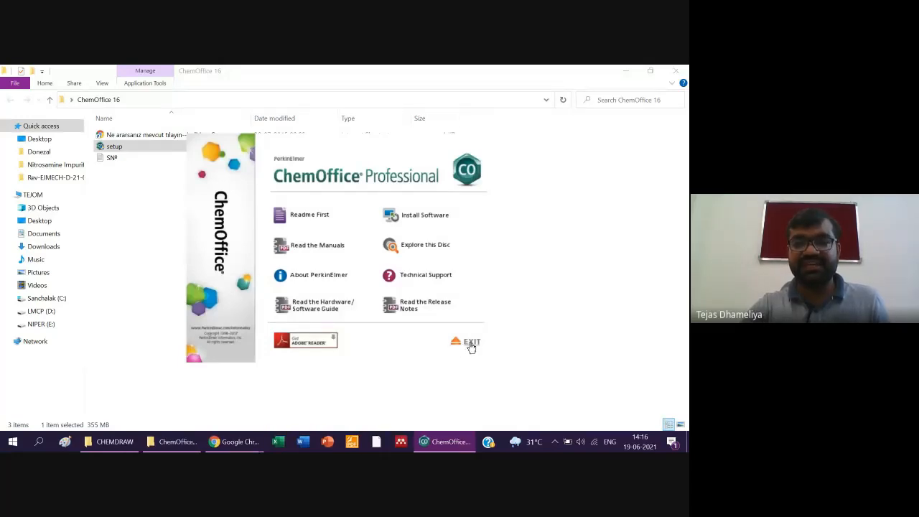
click(471, 345)
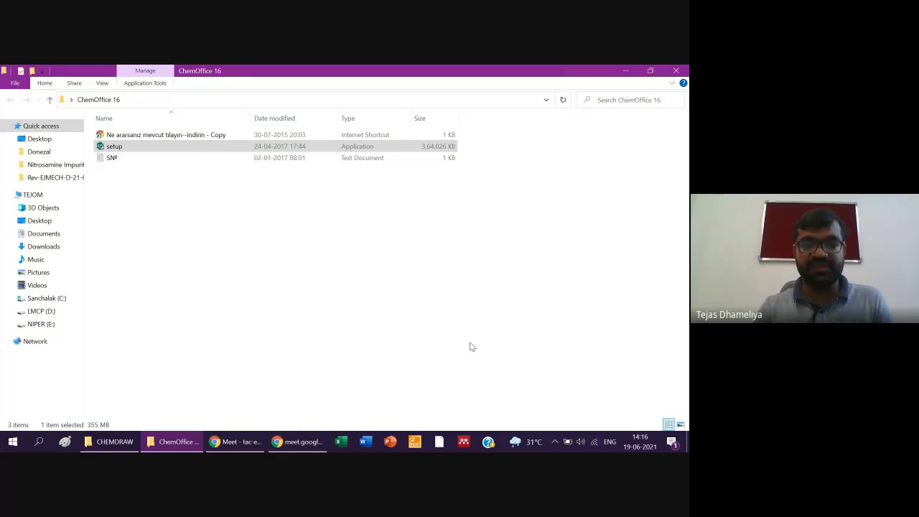
click(623, 72)
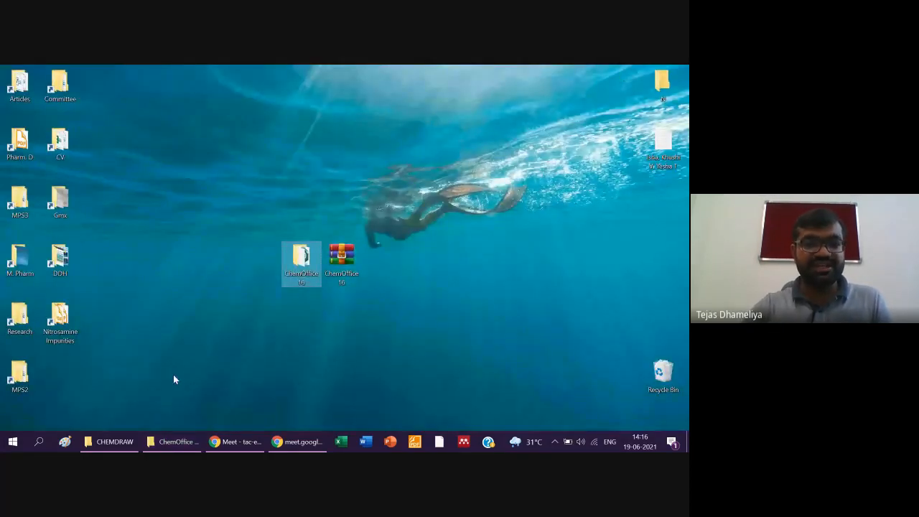
Launch ChemDraw Professional 16.0 from the installed ChemOffice 2016 program group
click(12, 441)
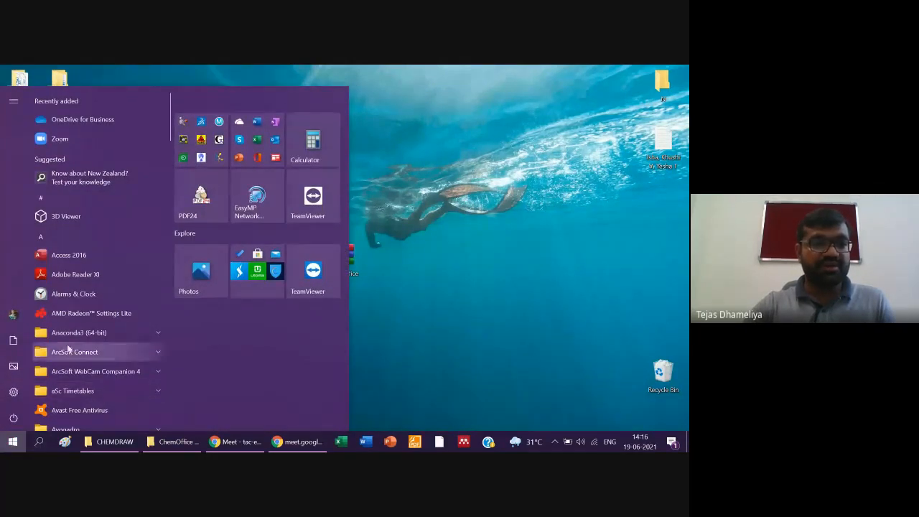
scroll(66, 345, down, 4)
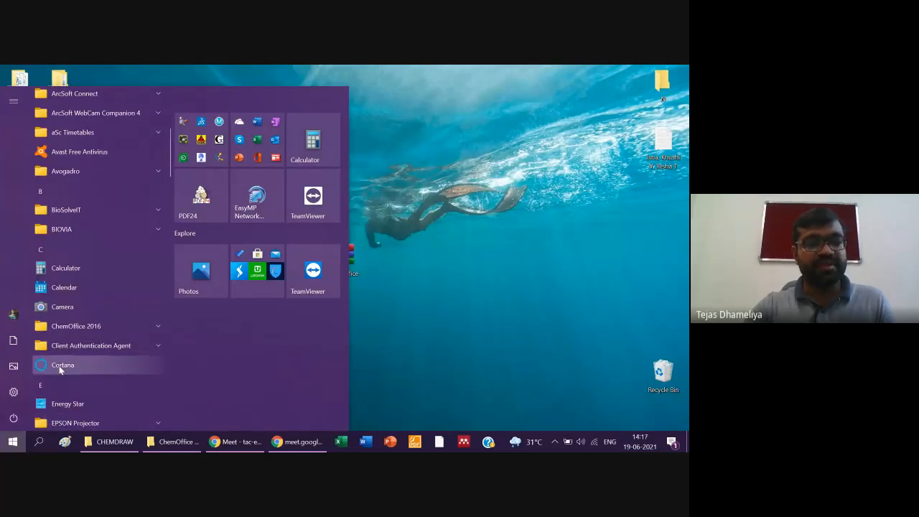
scroll(62, 331, down, 3)
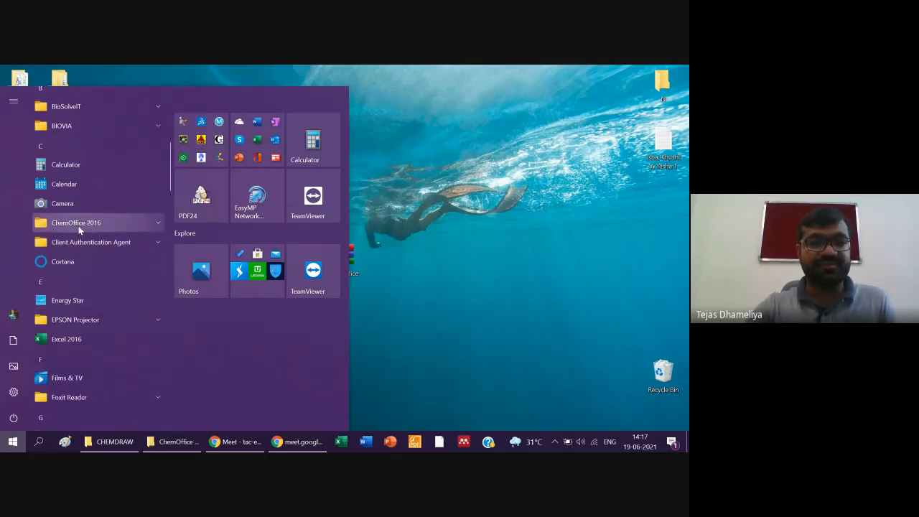
click(78, 226)
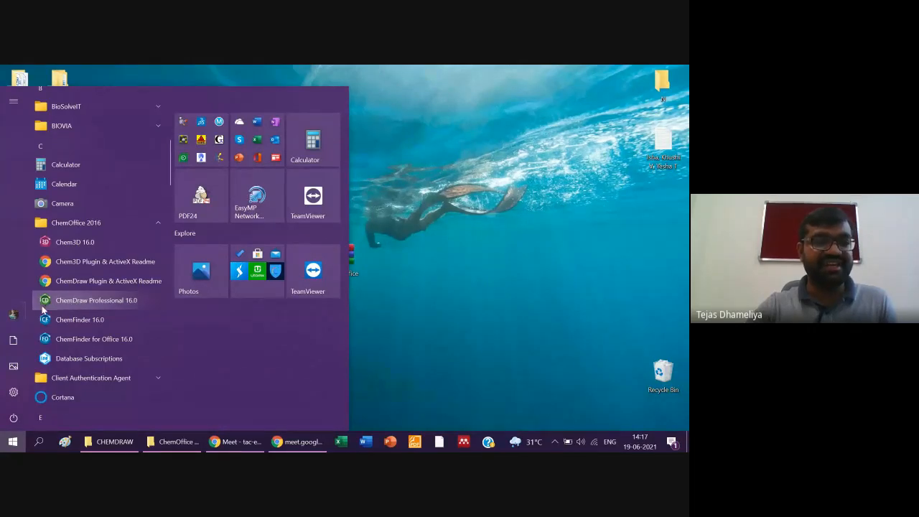
click(100, 300)
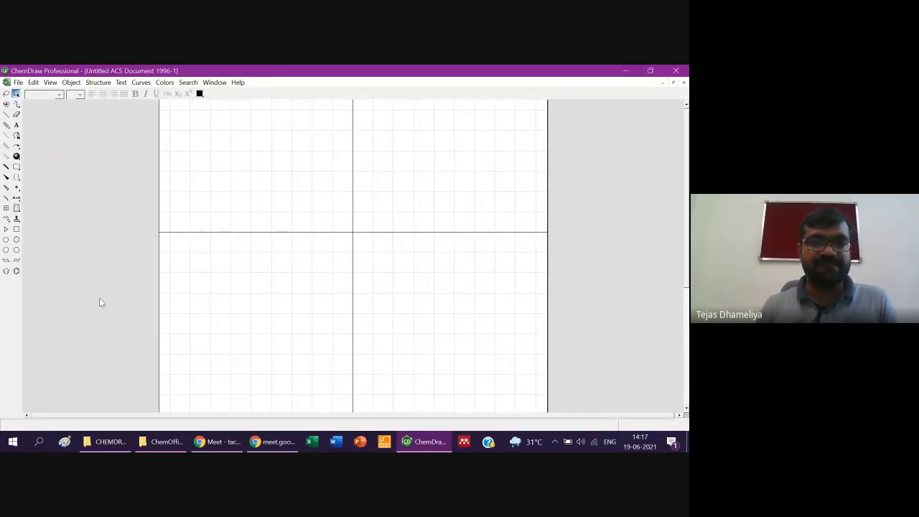
Open the SNº text file from the ChemOffice 16 folder in a maximized window and highlight the serial number
click(117, 446)
click(154, 446)
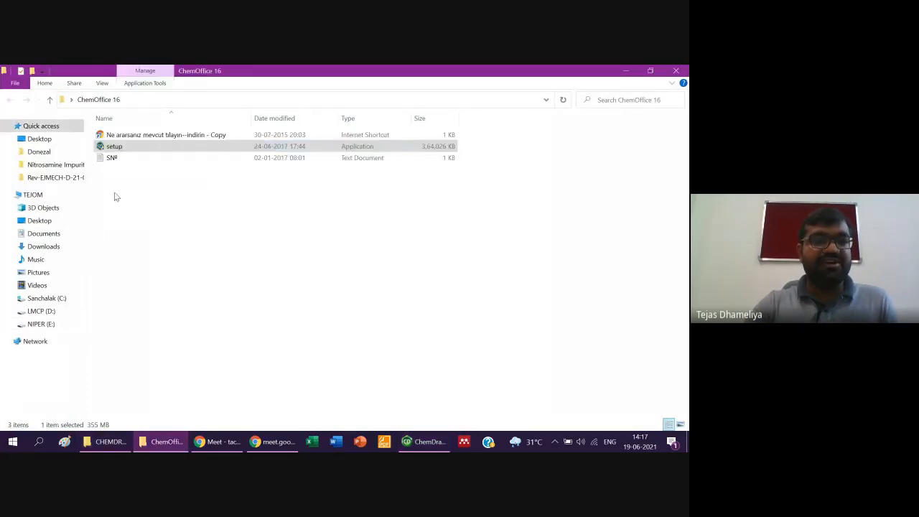
double_click(112, 157)
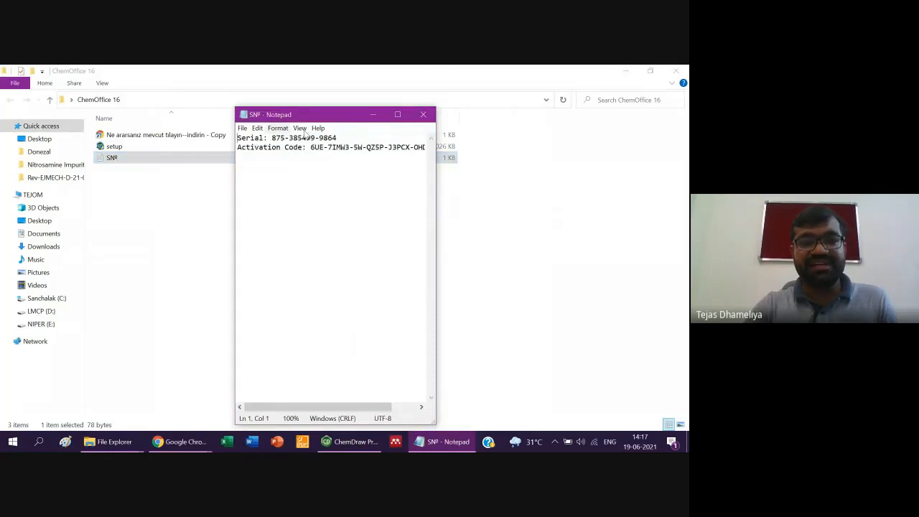
click(398, 114)
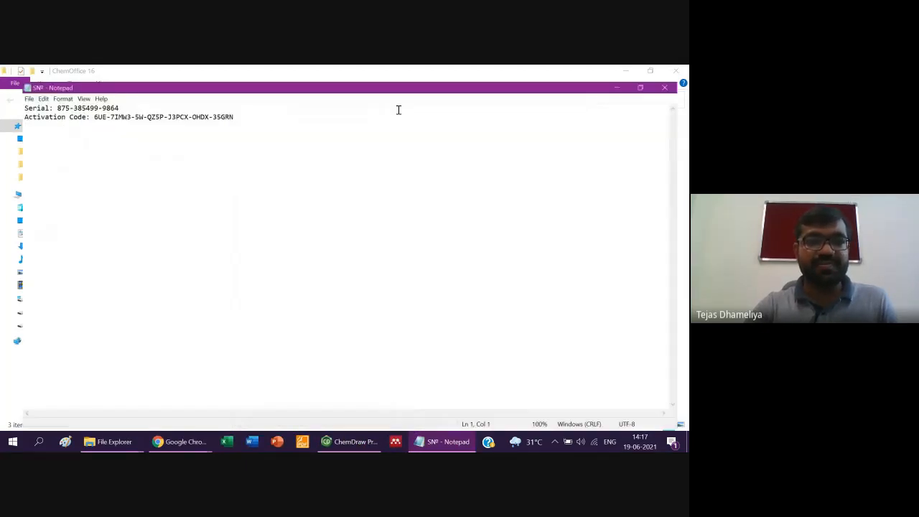
drag(103, 92, 37, 92)
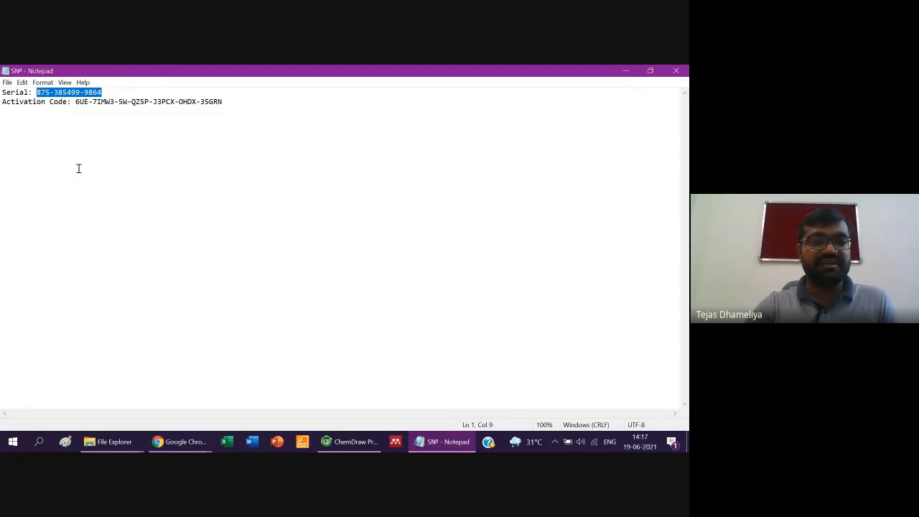
Highlight the activation code in the SNº text file and close the file to return to ChemDraw
click(351, 441)
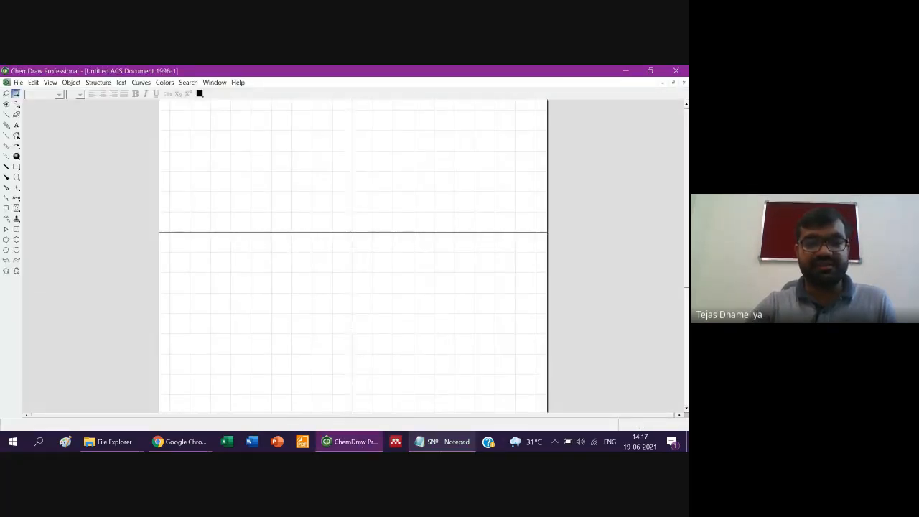
click(443, 441)
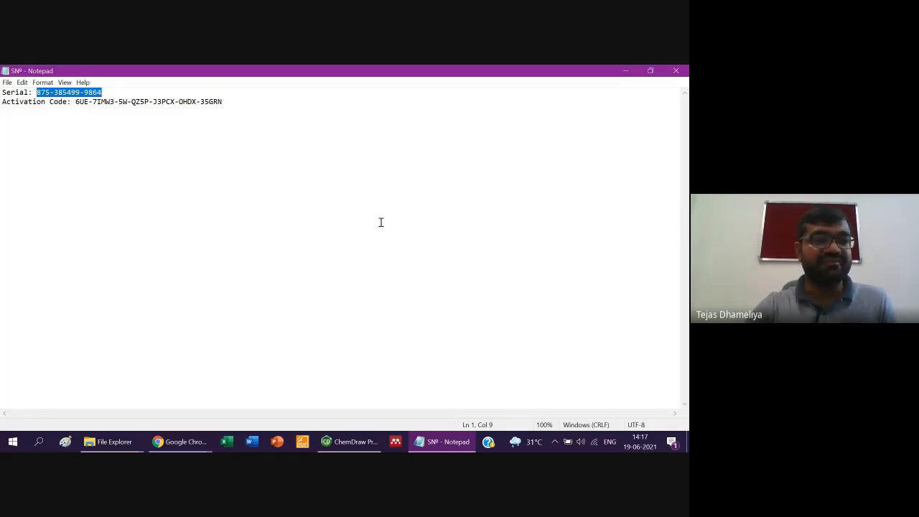
click(75, 101)
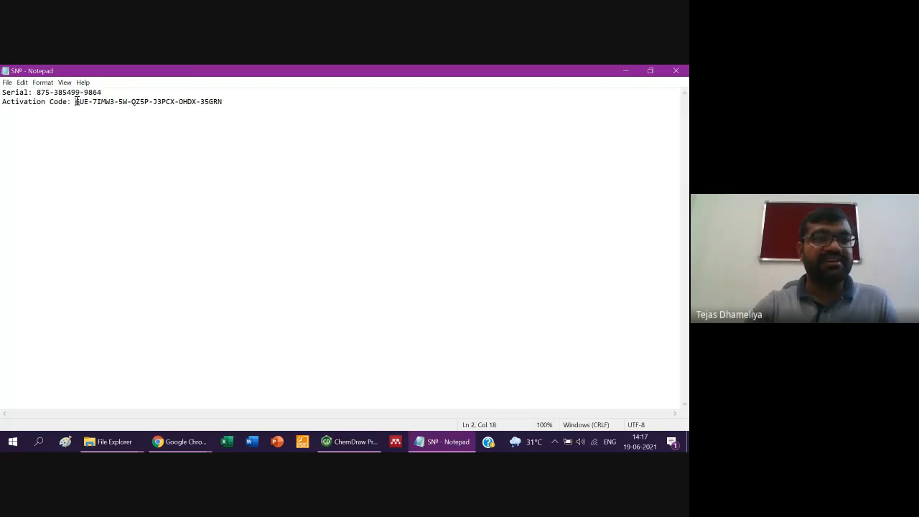
drag(156, 101, 213, 102)
drag(76, 101, 223, 101)
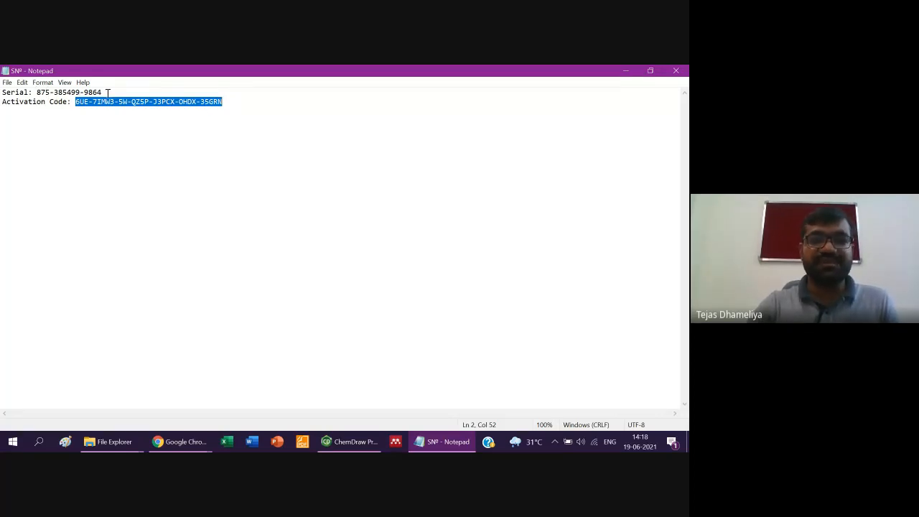
click(676, 70)
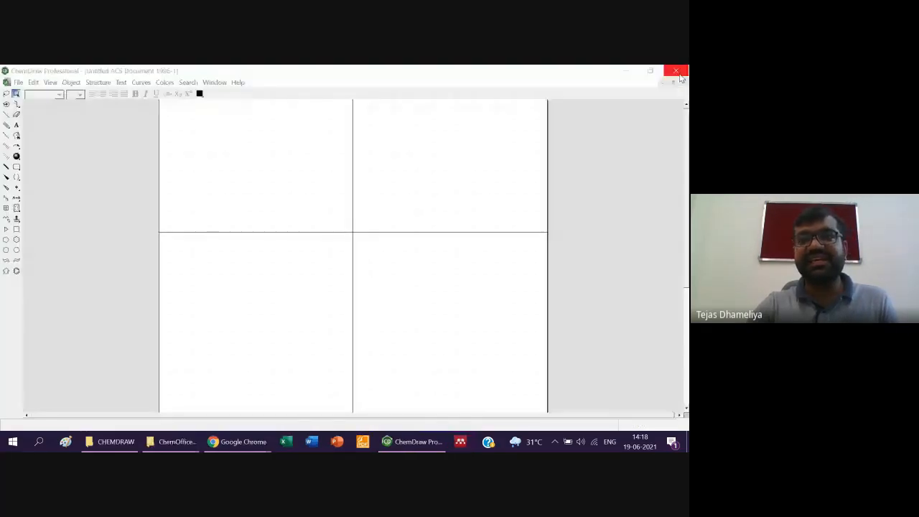
Look through the file commands and hide the crosshair over the untitled ACS document
click(91, 260)
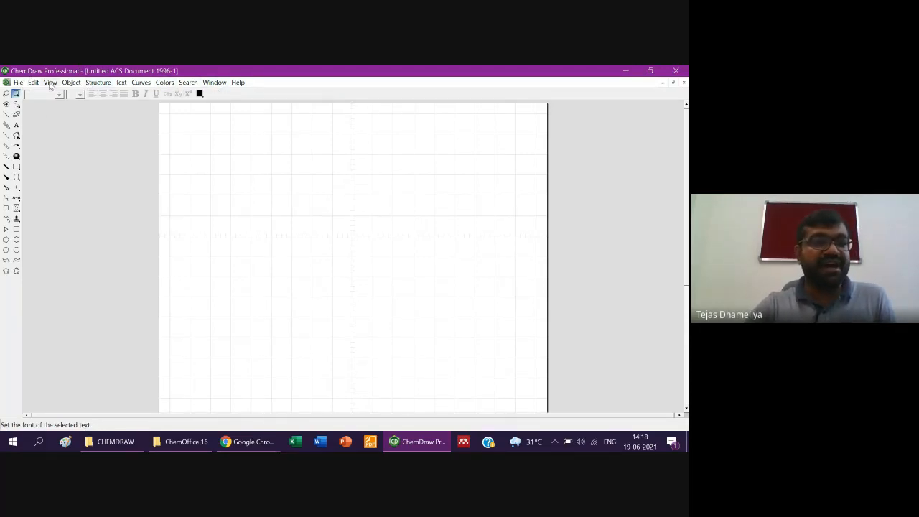
click(18, 82)
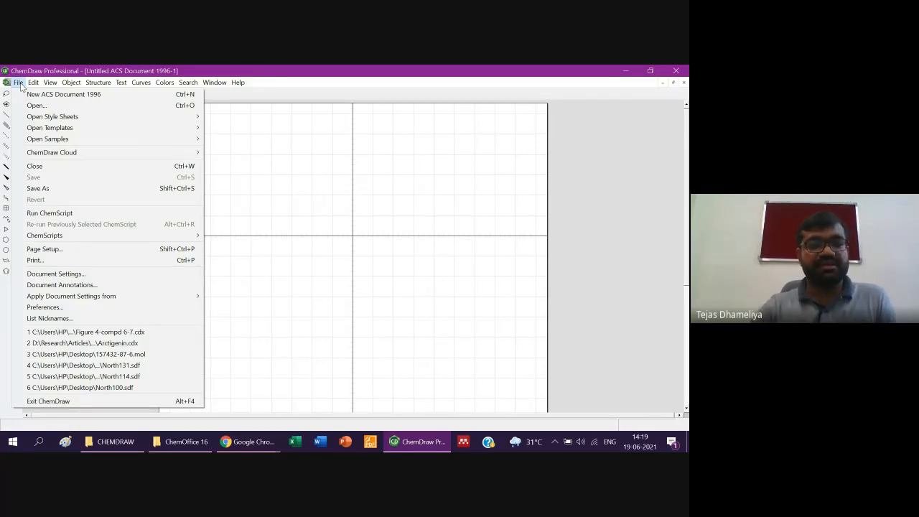
mouse_move(31, 87)
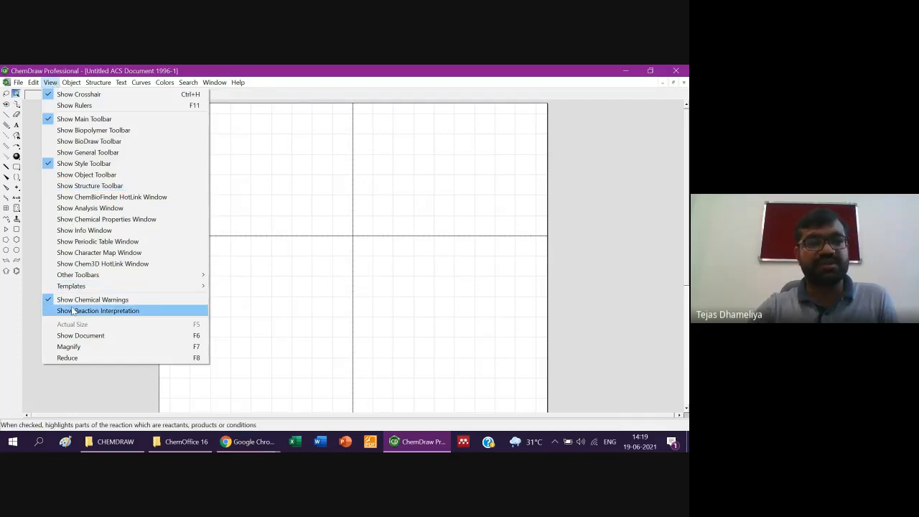
click(83, 94)
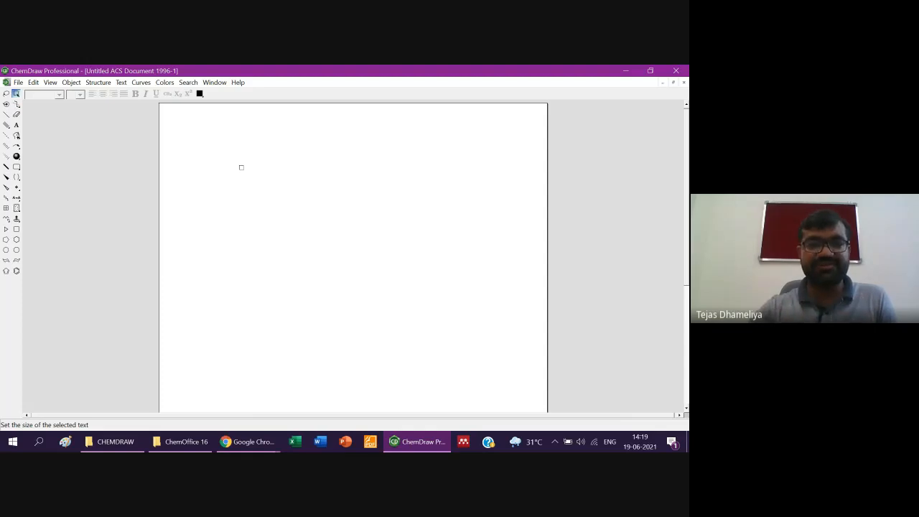
Magnify and reduce the blank document page to examine it at different zoom levels
scroll(282, 207, up, 2)
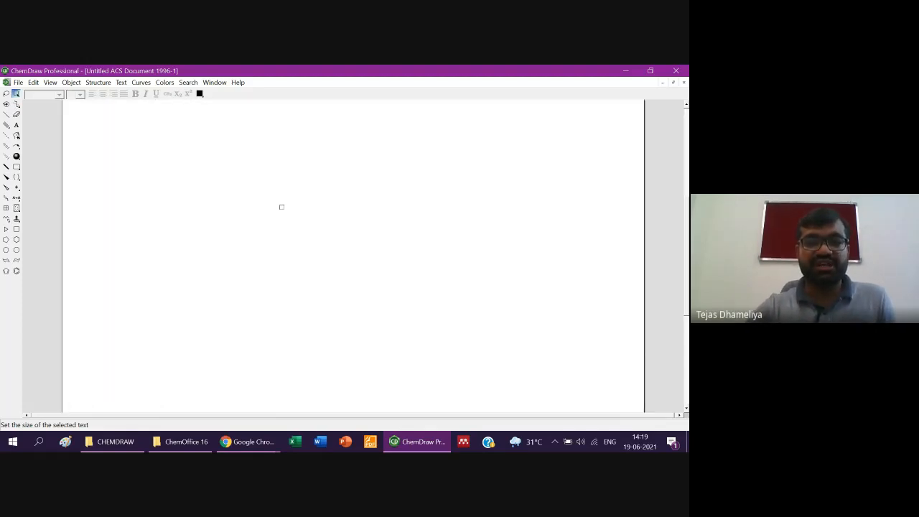
scroll(278, 210, down, 1)
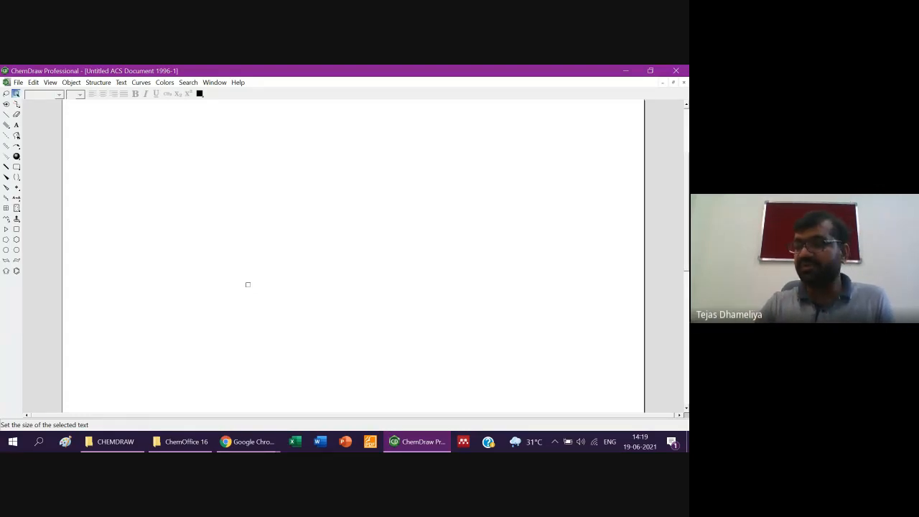
key(F7)
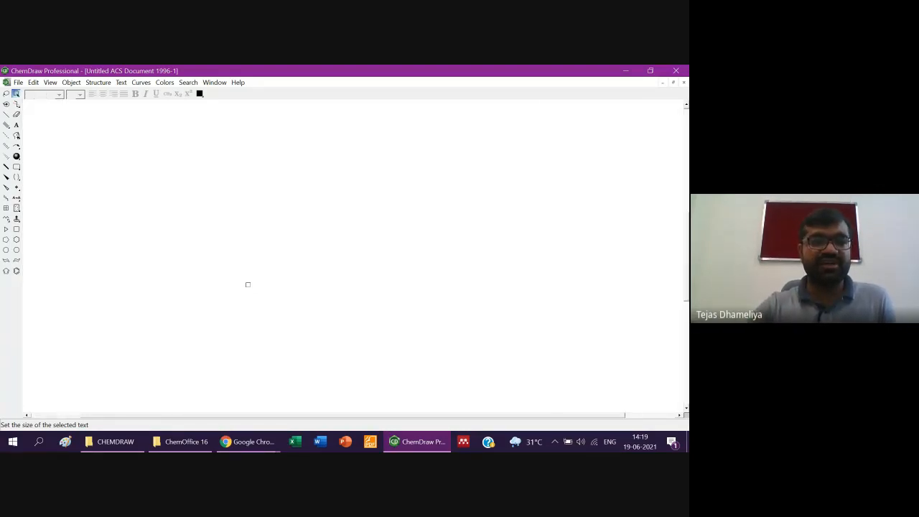
scroll(248, 284, down, 5)
scroll(248, 284, up, 2)
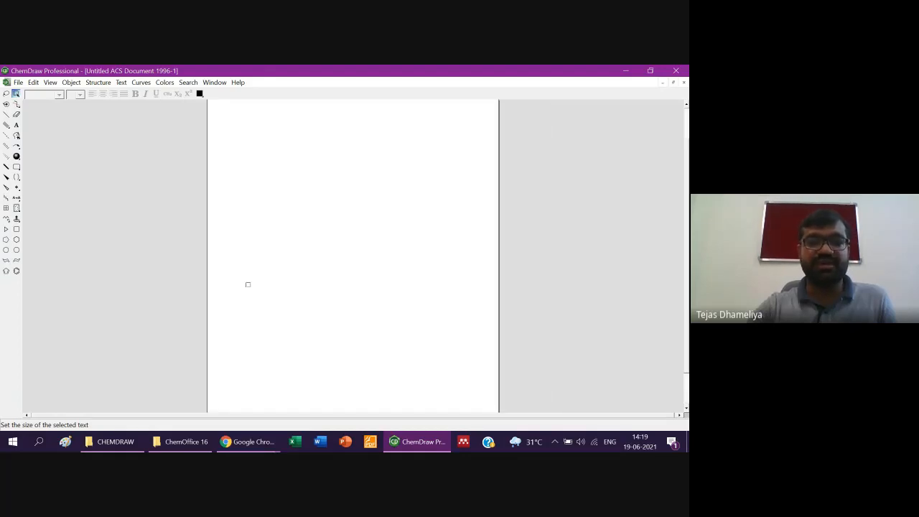
scroll(261, 306, up, 1)
scroll(262, 307, down, 1)
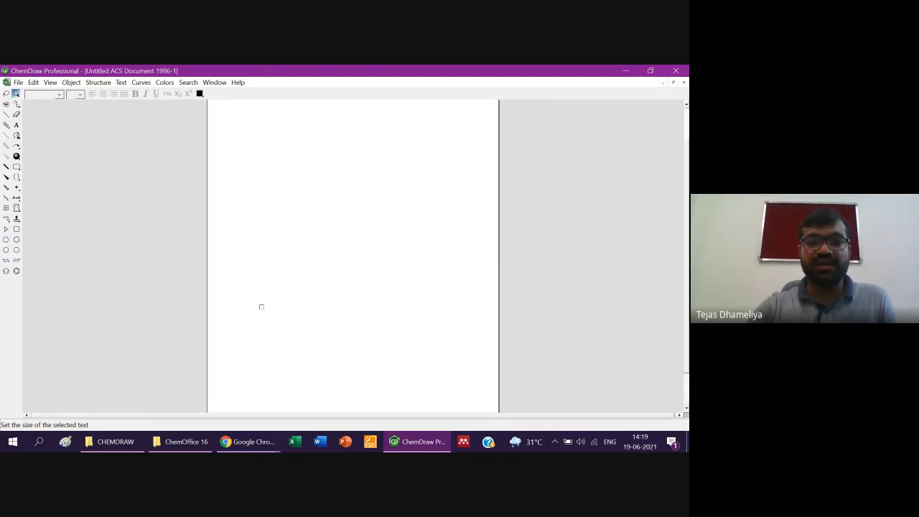
scroll(262, 307, down, 1)
scroll(259, 305, down, 1)
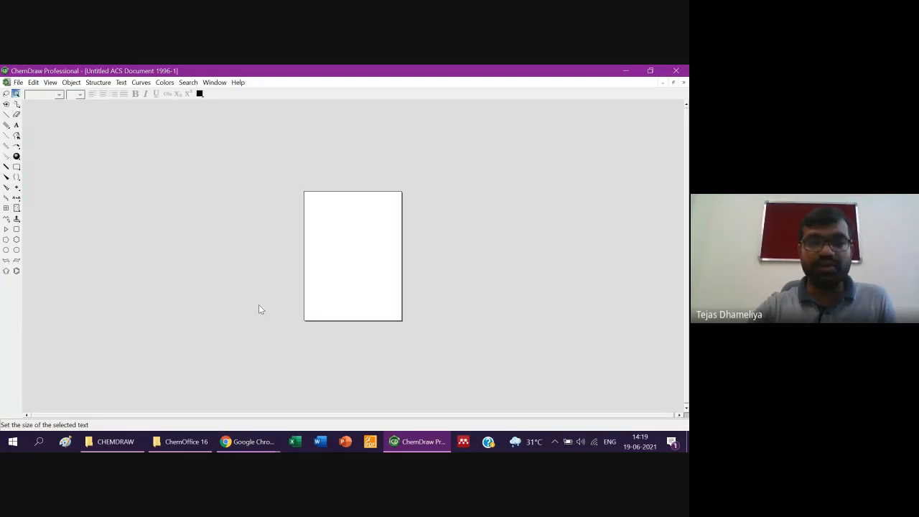
scroll(260, 307, up, 1)
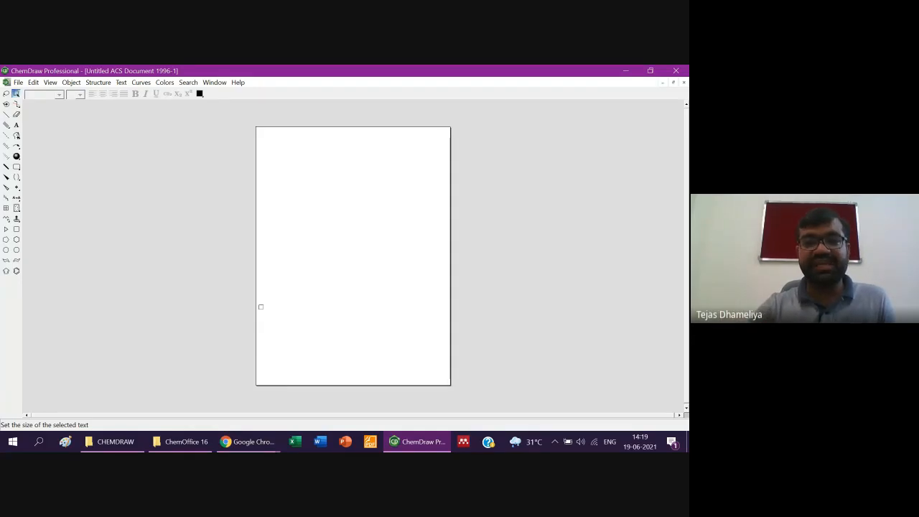
scroll(261, 307, up, 1)
scroll(260, 306, up, 1)
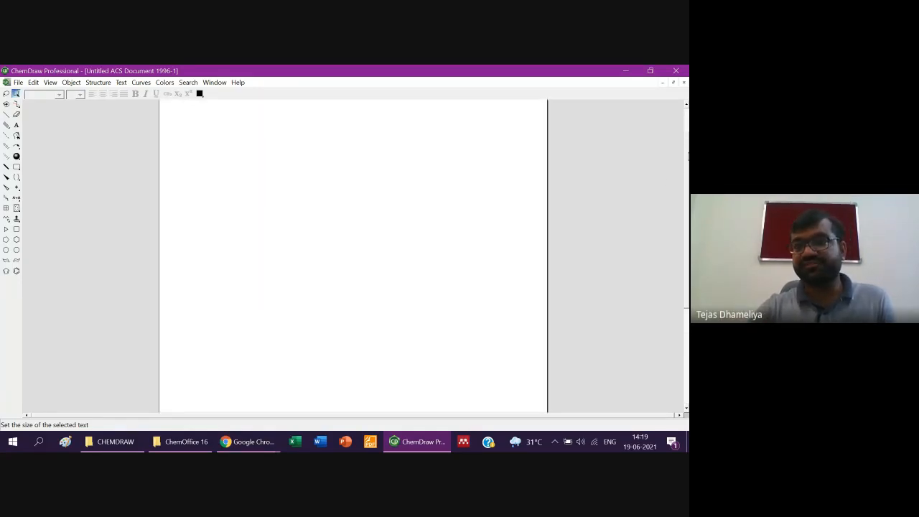
scroll(687, 194, up, 1)
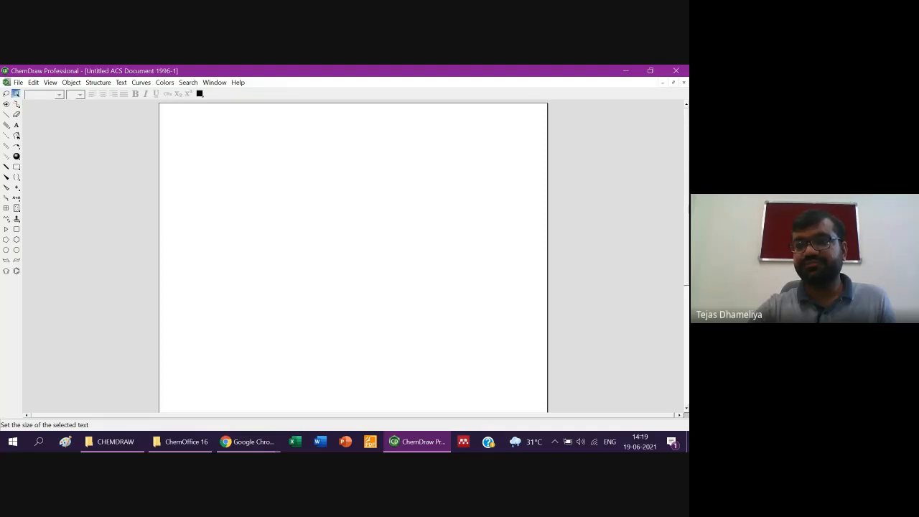
Show the crosshair over the document page again and look over its grid
click(50, 82)
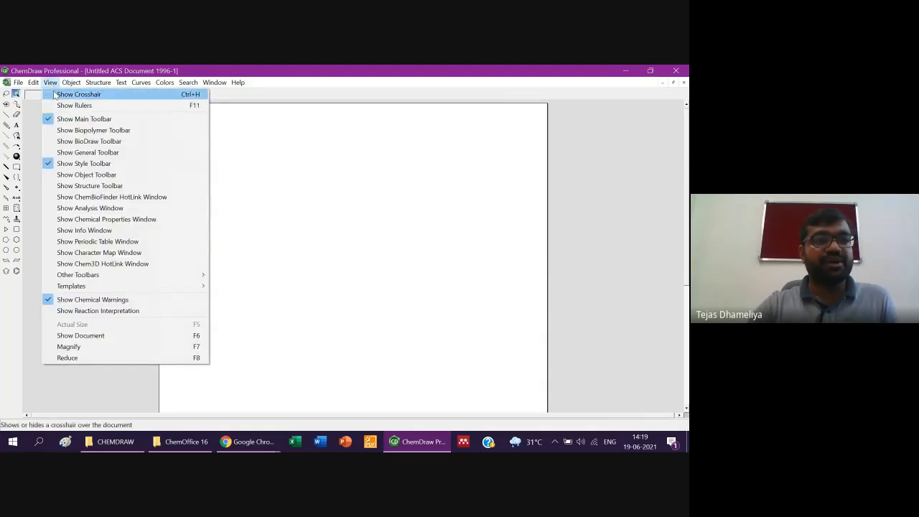
click(54, 95)
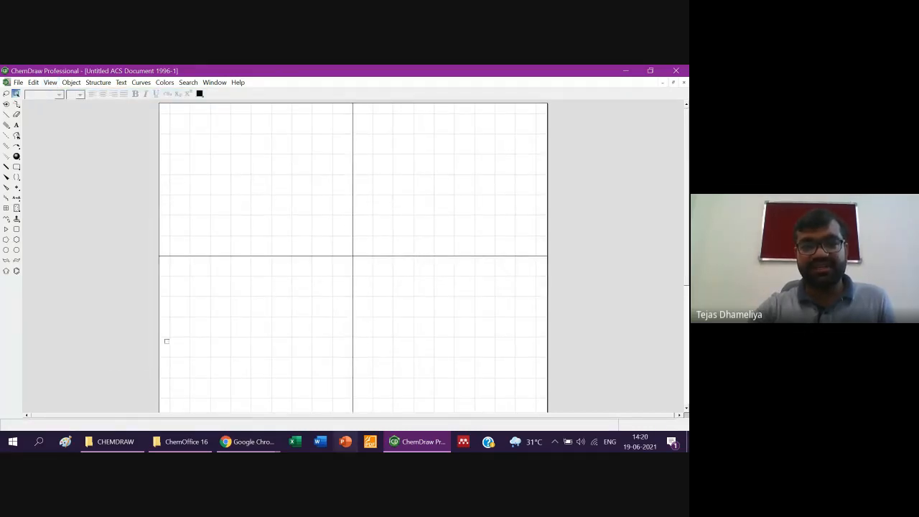
scroll(382, 284, down, 5)
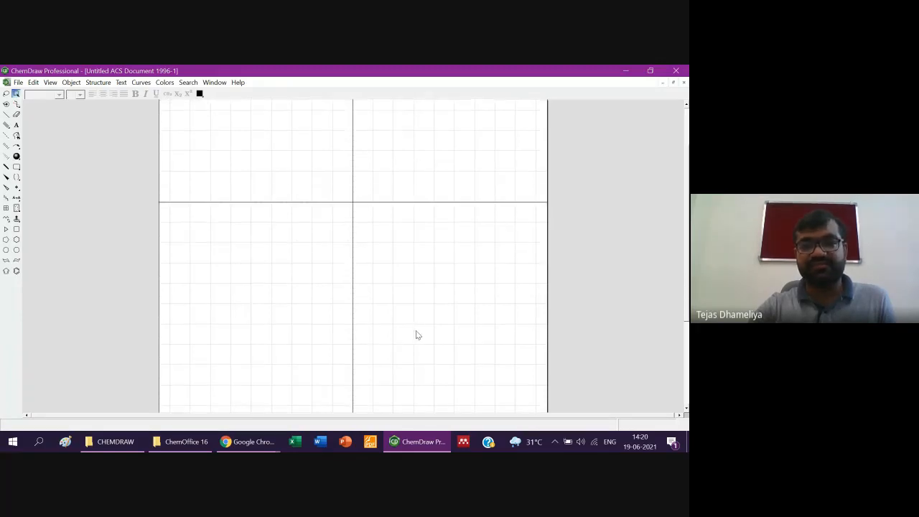
scroll(417, 335, up, 5)
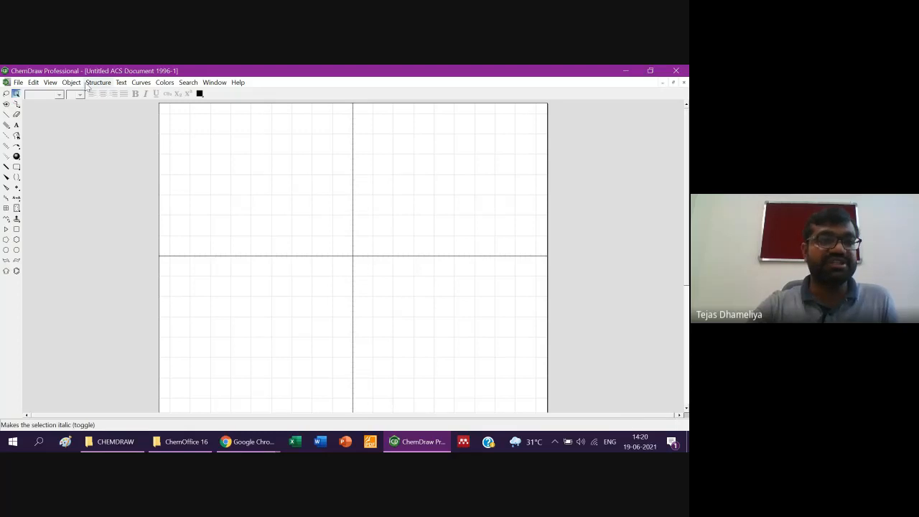
Show the rulers around the document and turn on the General toolbar
click(50, 83)
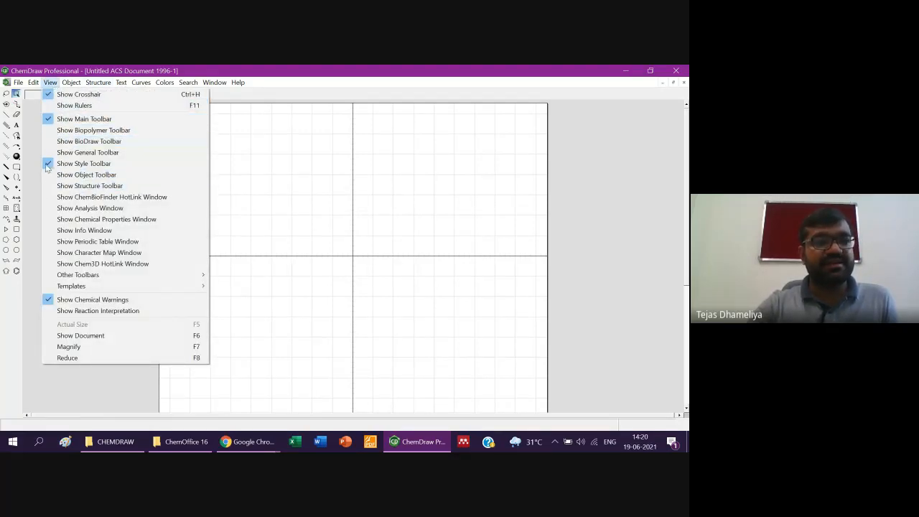
click(65, 106)
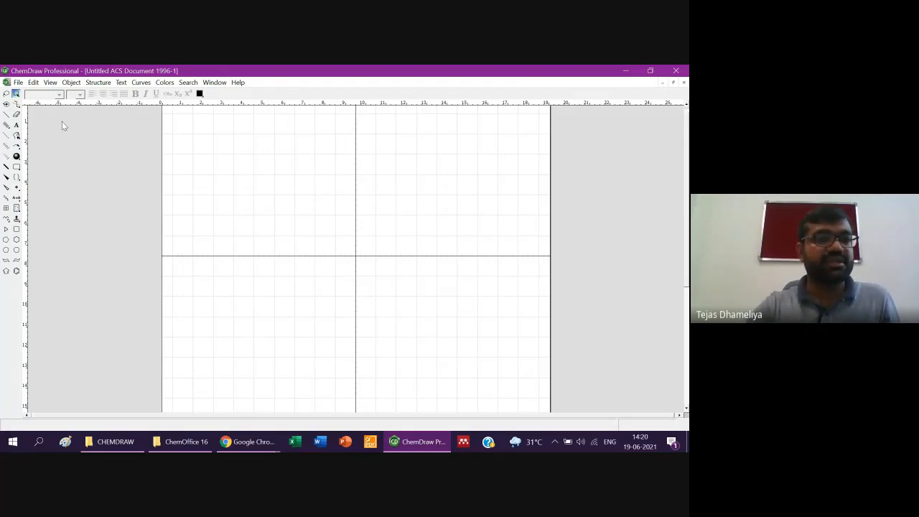
click(50, 83)
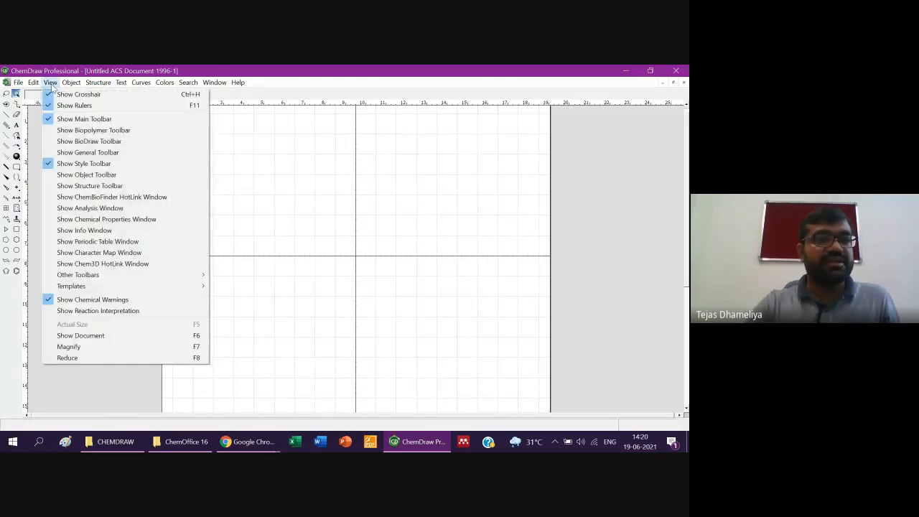
click(67, 154)
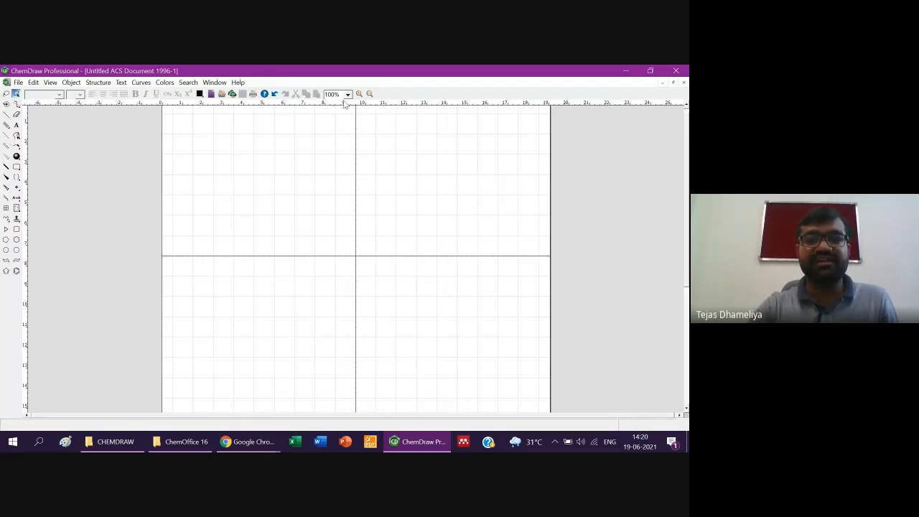
Set the document zoom to 200% and return it to 100%
click(348, 94)
click(340, 148)
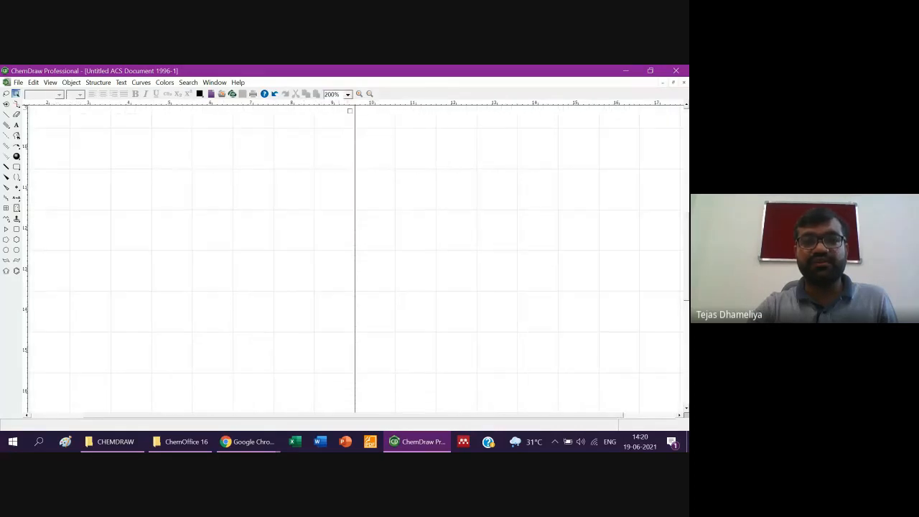
click(348, 94)
click(334, 133)
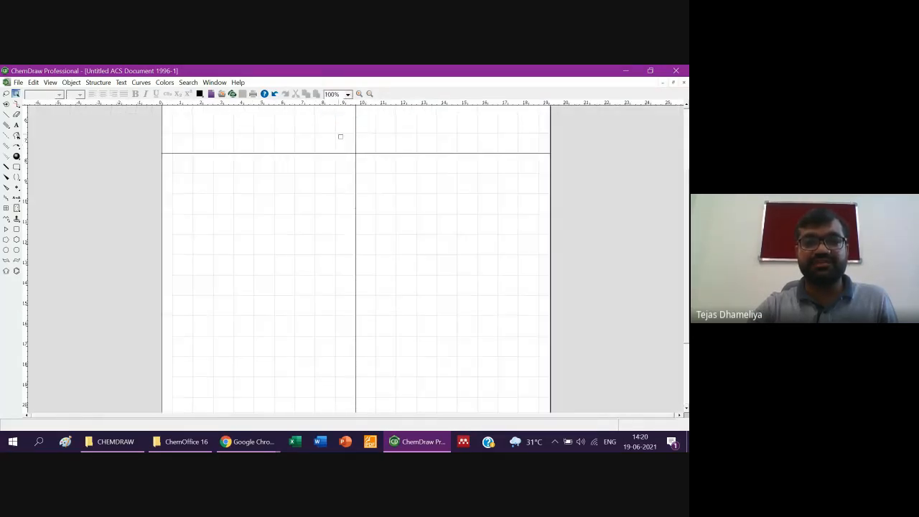
scroll(239, 229, up, 3)
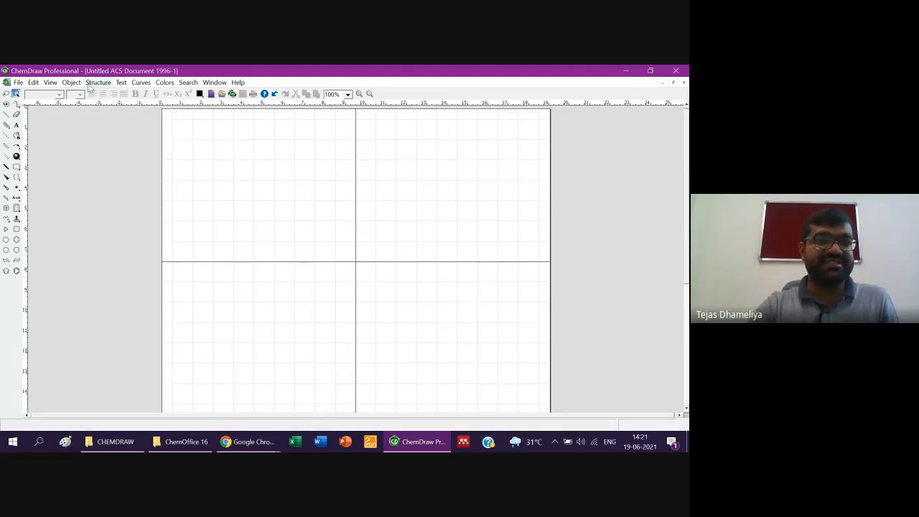
Hide the Style toolbar and show it again
click(50, 84)
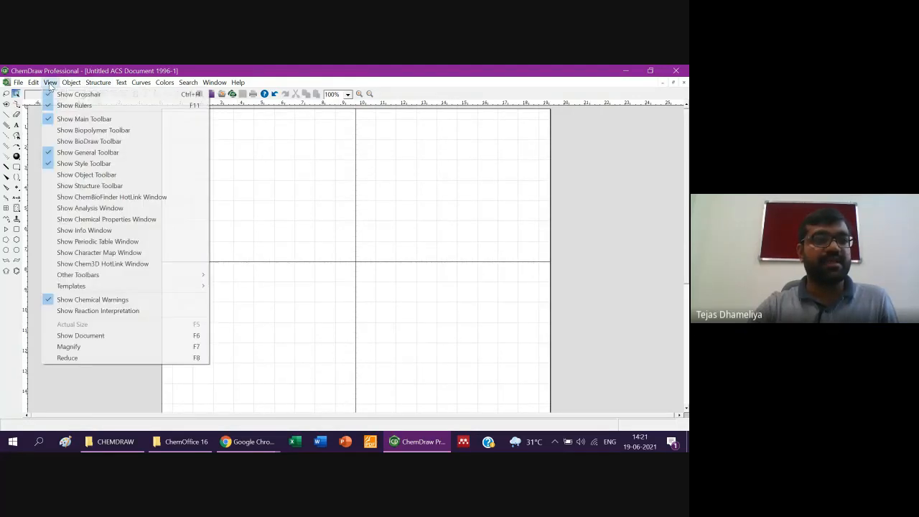
click(83, 165)
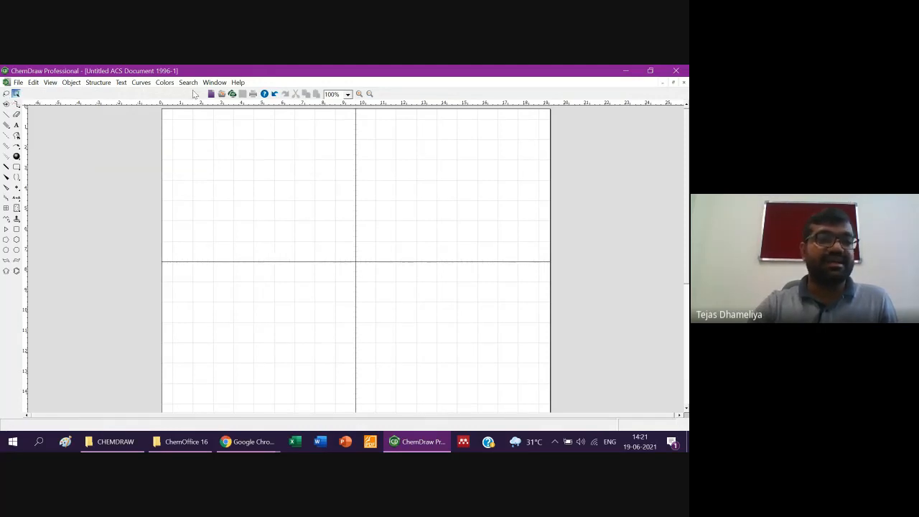
click(50, 82)
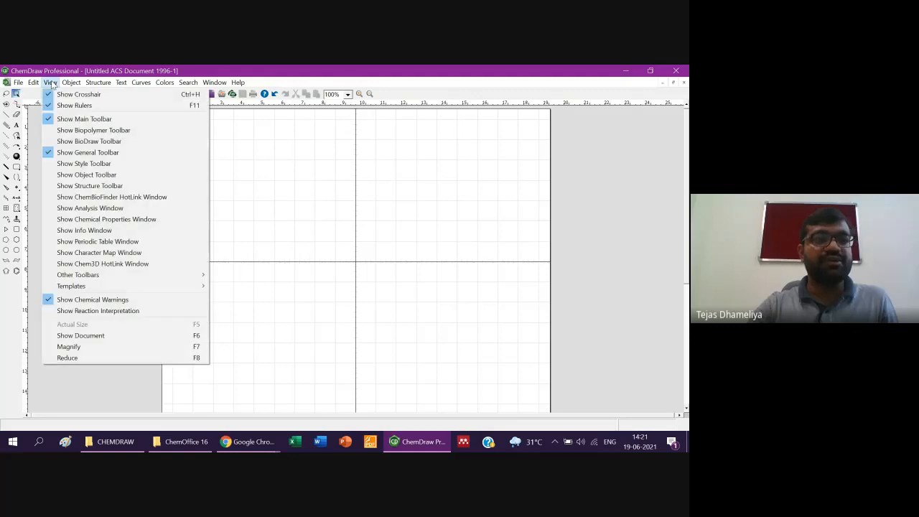
click(67, 166)
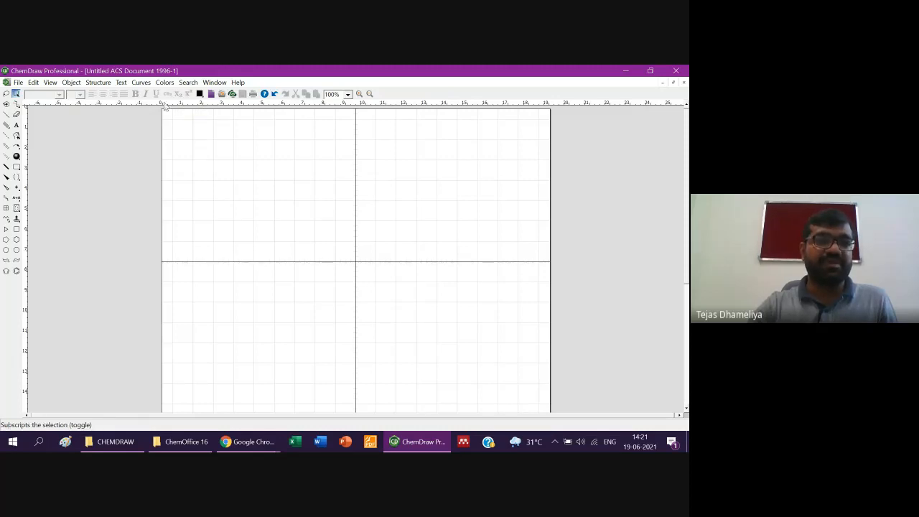
Add the text label H2O in the upper-left quadrant of the page with the Text tool
click(251, 161)
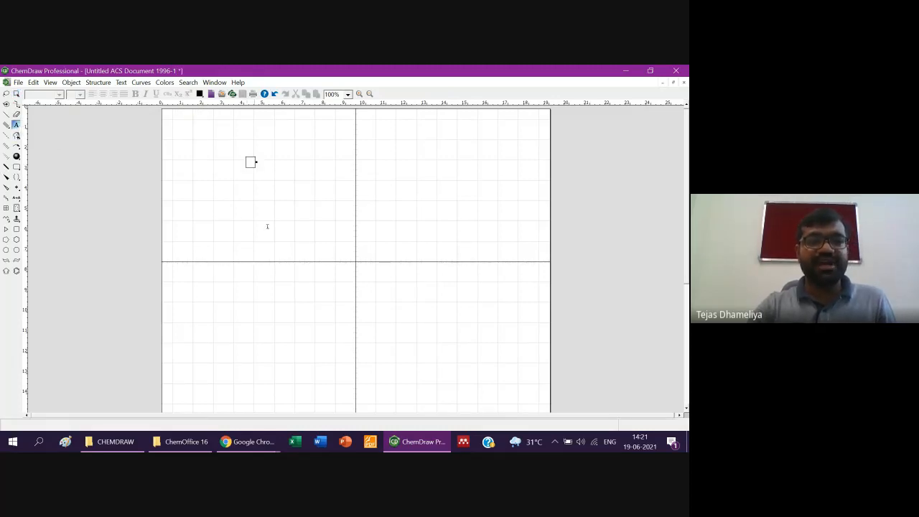
text(H2O)
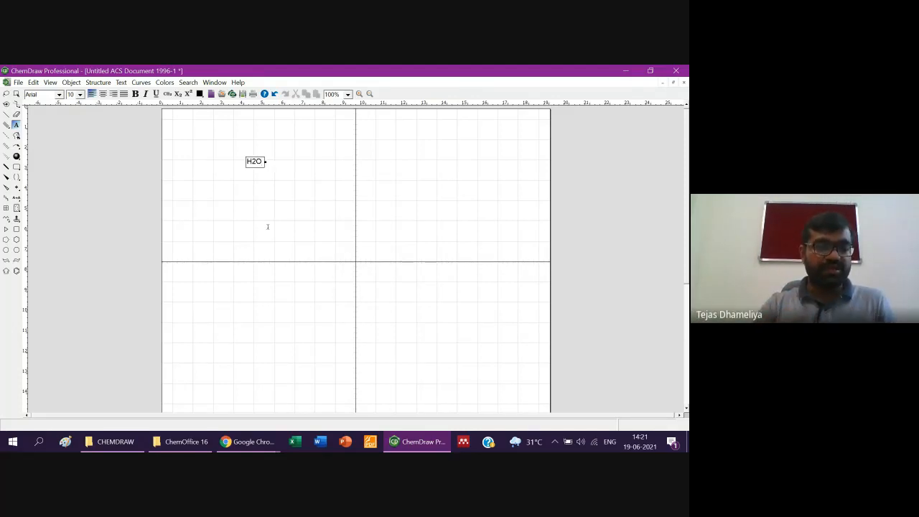
Select the H2O text label in the upper-left quadrant of the page and delete it
key(ctrl+a)
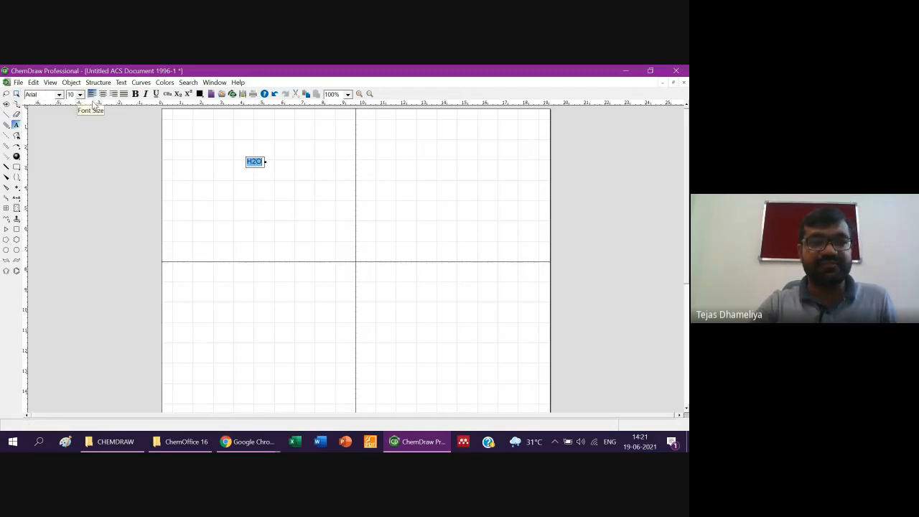
click(115, 161)
key(ctrl+a)
key(Delete)
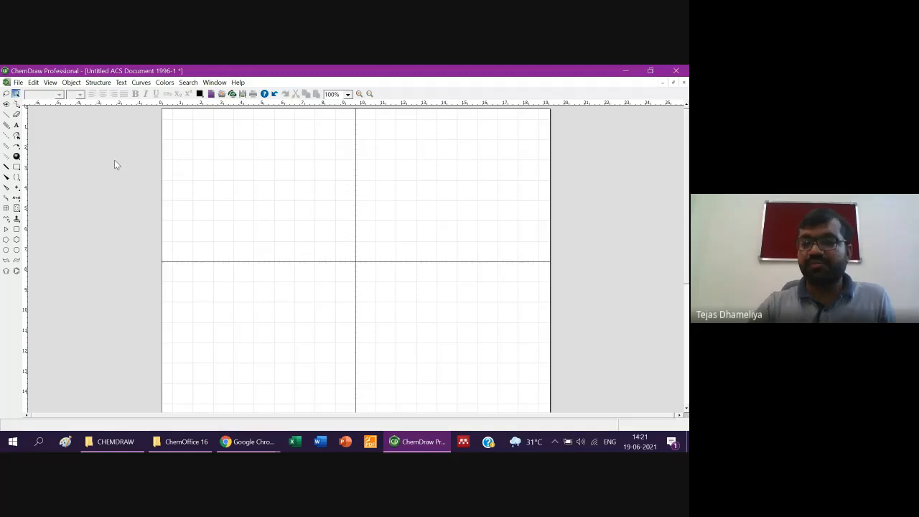
Open a new document from the ACS Document 1996 style sheet
click(18, 83)
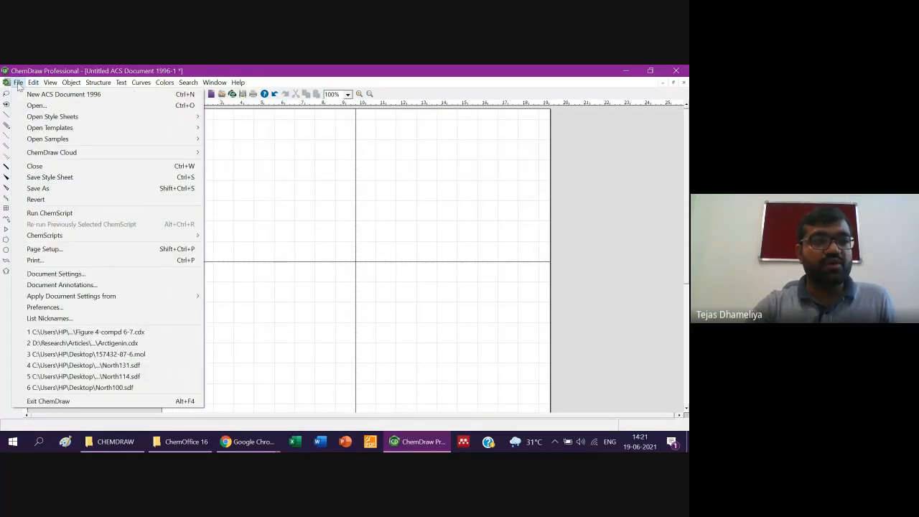
mouse_move(182, 120)
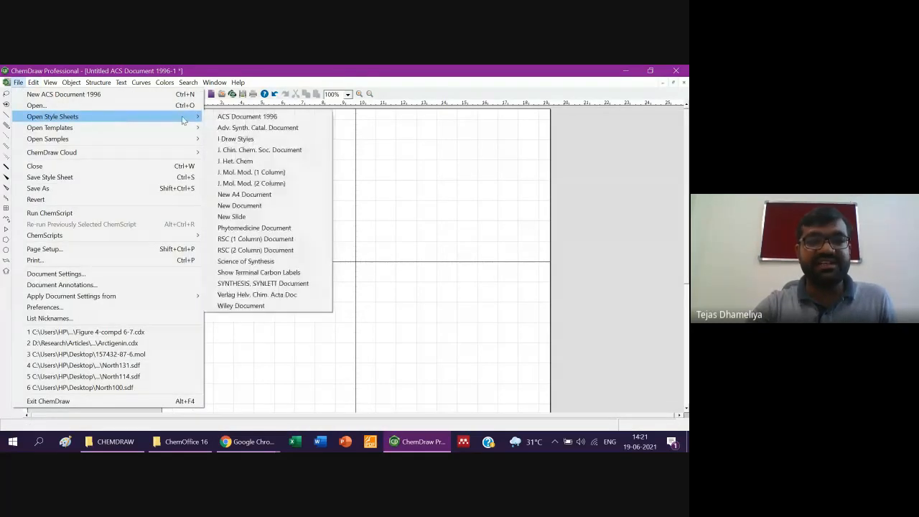
click(219, 120)
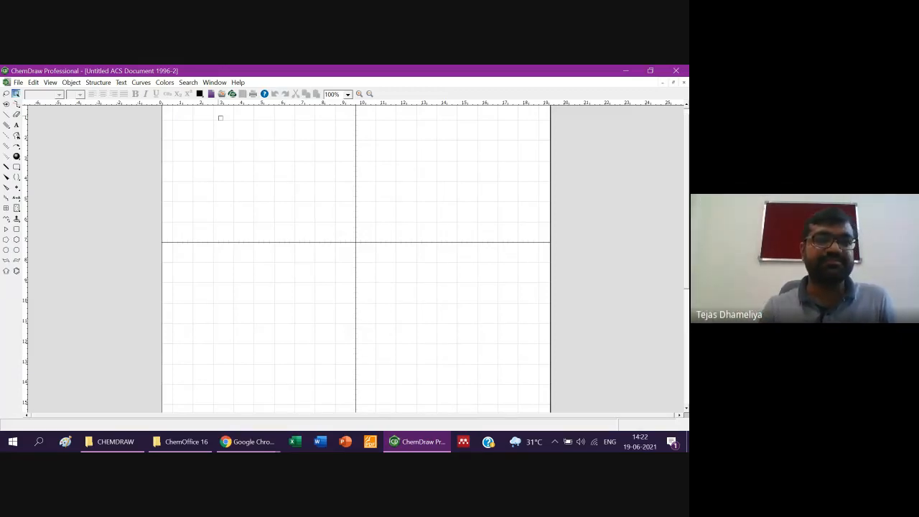
Show the Analysis window and move it slightly to the right, along the page's right edge
click(98, 82)
mouse_move(71, 85)
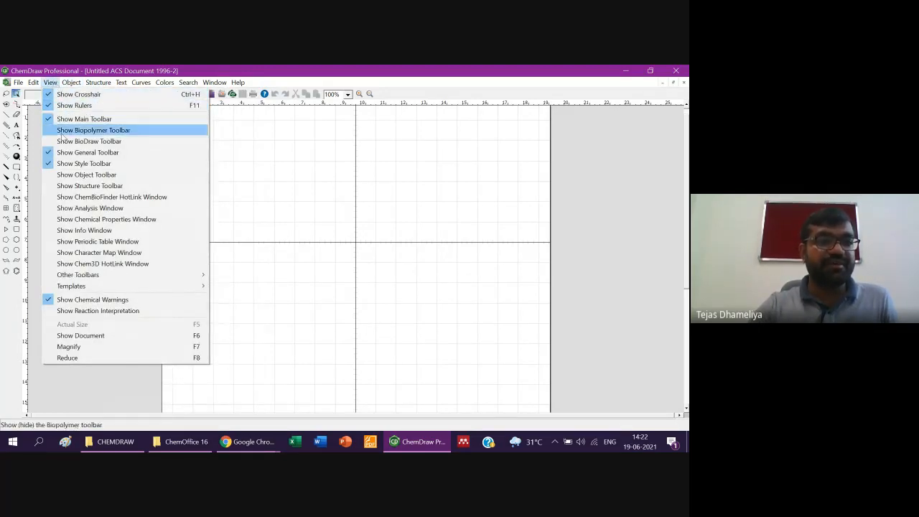
click(73, 208)
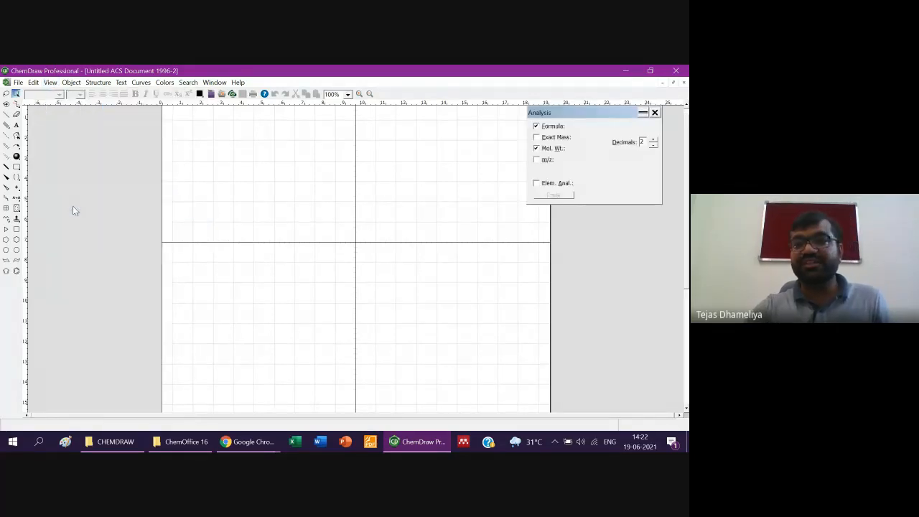
drag(543, 117, 565, 122)
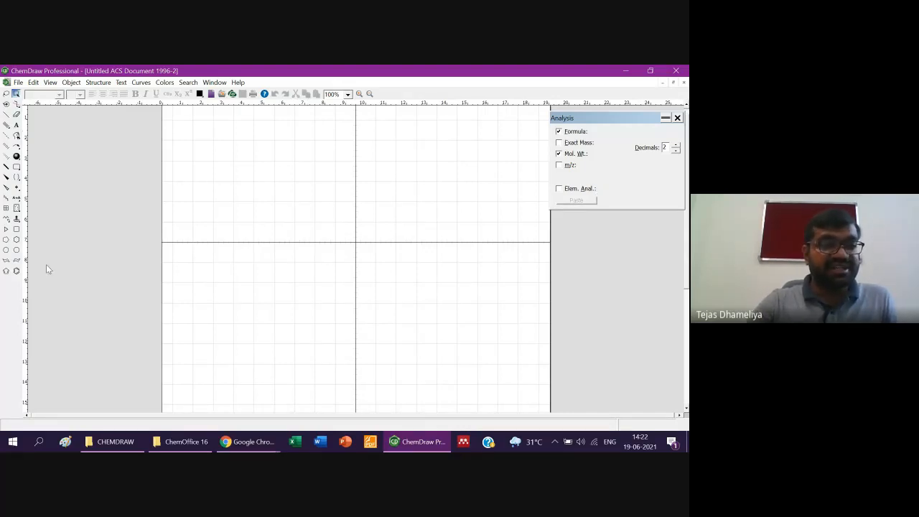
Draw a benzene ring just below the horizontal crosshair line, then move it with the Marquee tool into the upper-left quadrant
click(16, 270)
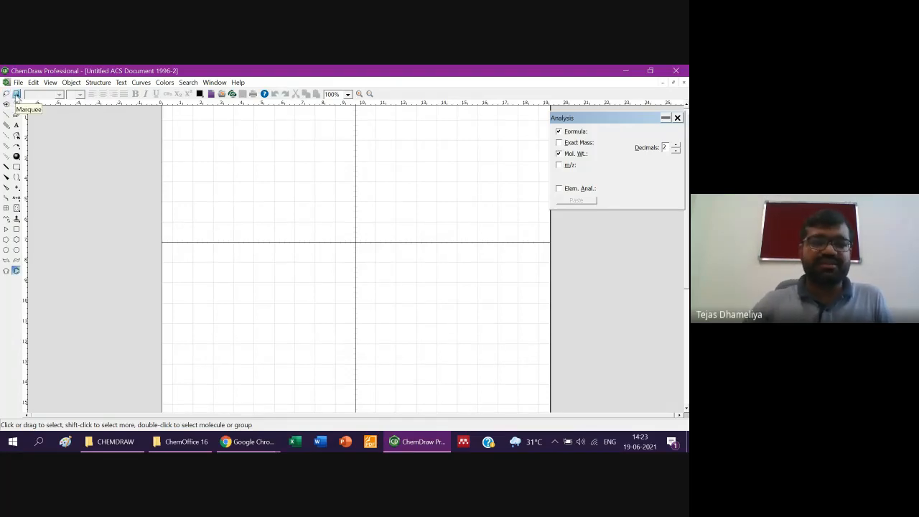
click(275, 260)
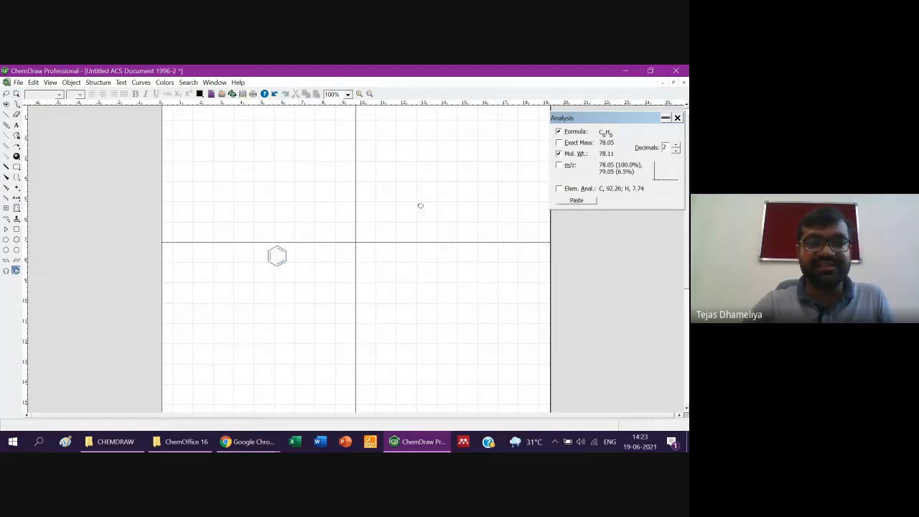
click(16, 94)
drag(245, 213, 316, 284)
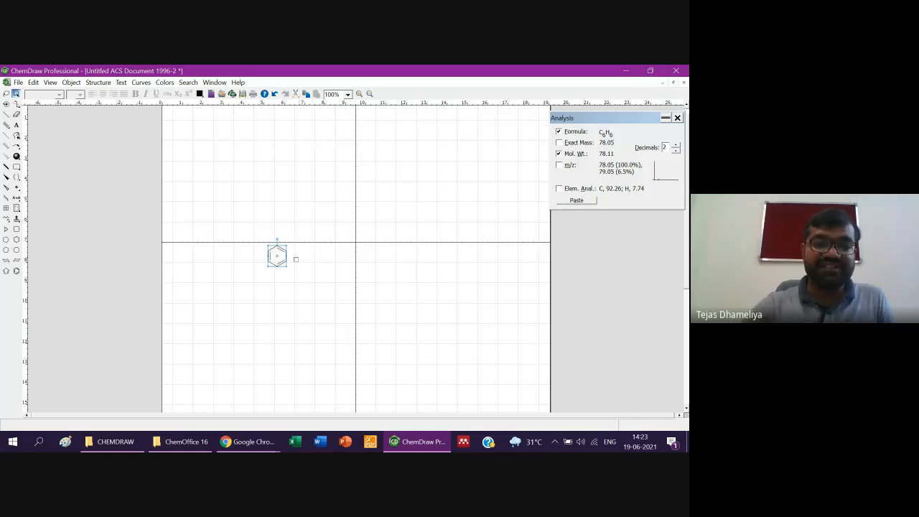
drag(278, 256, 250, 207)
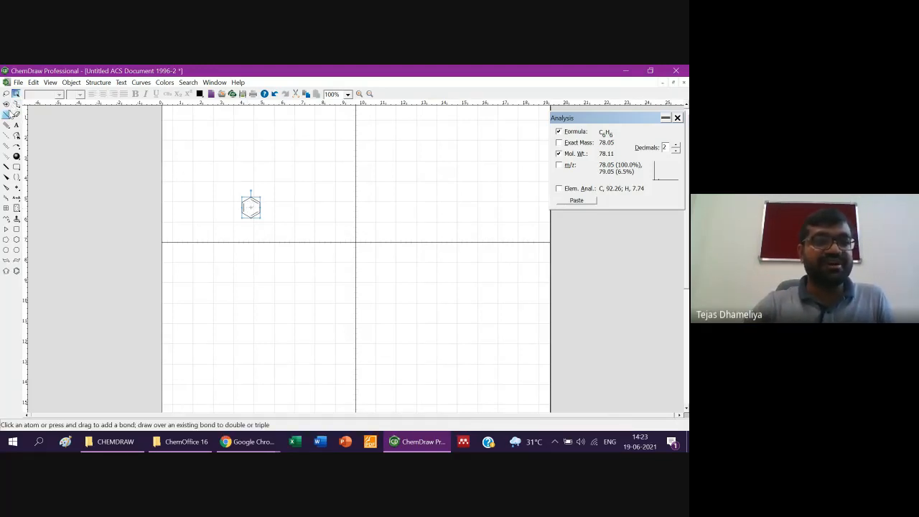
Try the Structure Perspective tool on the benzene ring, then cut across the ring with the mass fragmentation tool and undo the cut
click(5, 105)
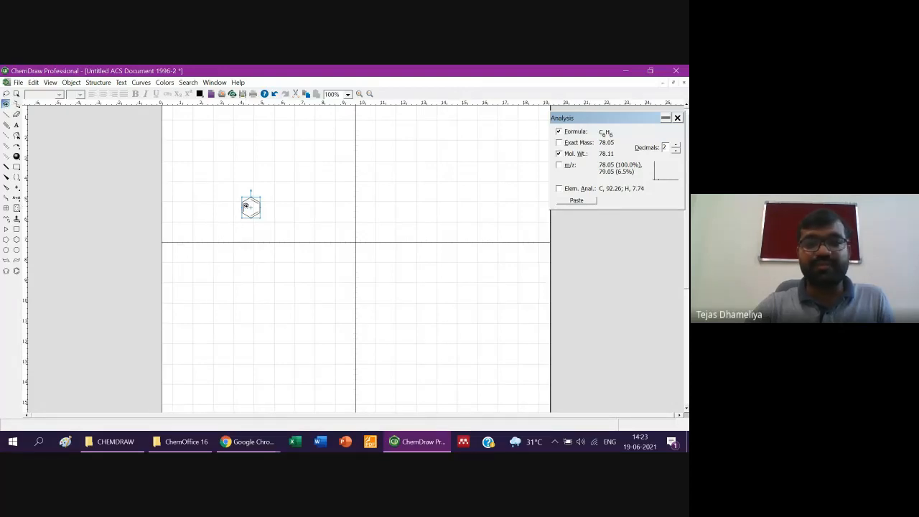
mouse_move(246, 206)
mouse_down()
mouse_move(263, 232)
mouse_move(248, 266)
mouse_move(201, 186)
mouse_move(281, 163)
mouse_move(292, 217)
mouse_move(246, 224)
mouse_move(232, 164)
mouse_move(297, 163)
mouse_move(276, 221)
mouse_move(213, 208)
mouse_move(234, 211)
mouse_up()
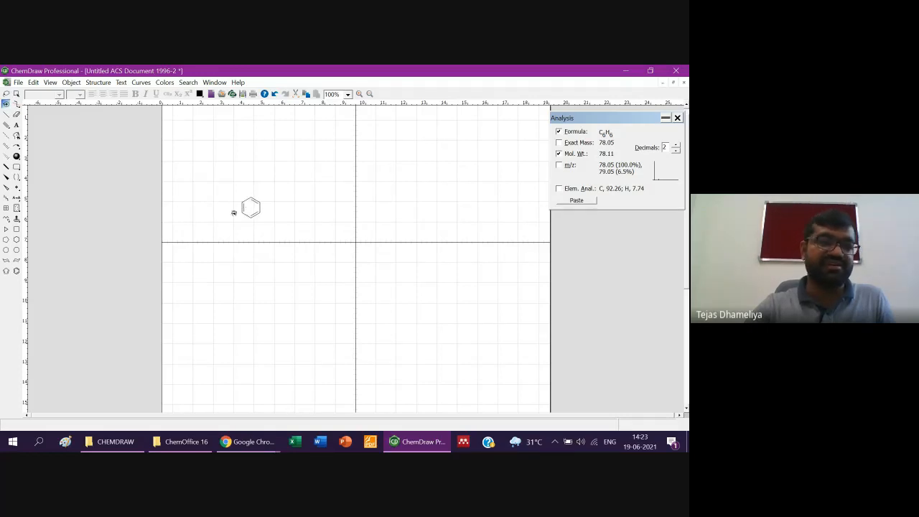
click(16, 105)
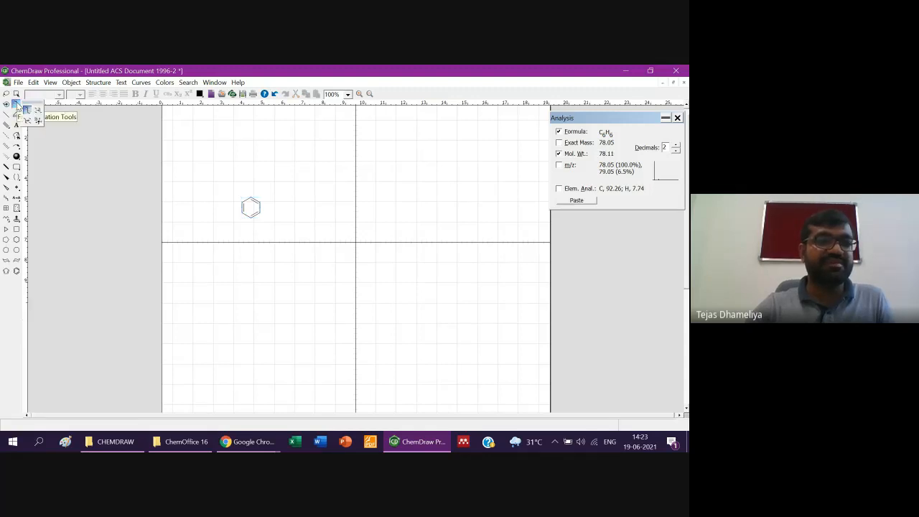
click(26, 109)
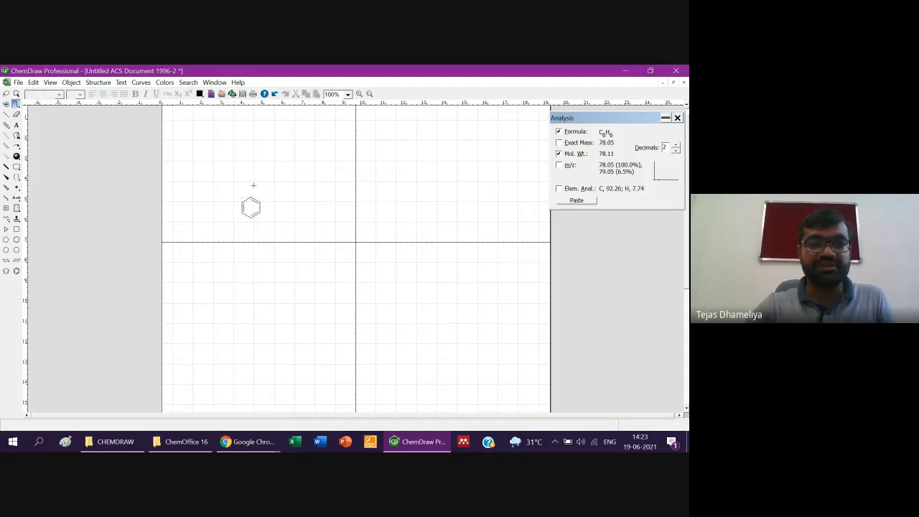
drag(254, 187, 255, 216)
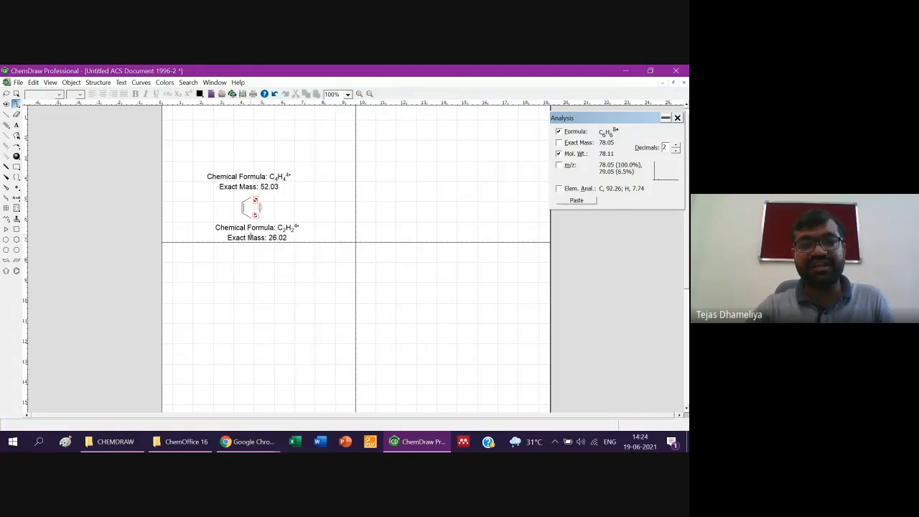
key(ctrl+z)
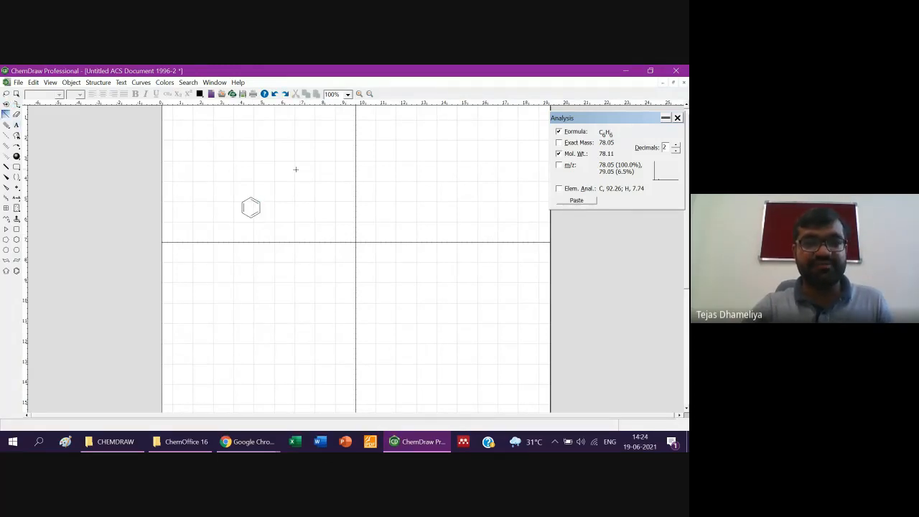
Add a single bond to the ring's upper-right carbon with the Solid Bond tool and change its end atom to OH
click(5, 113)
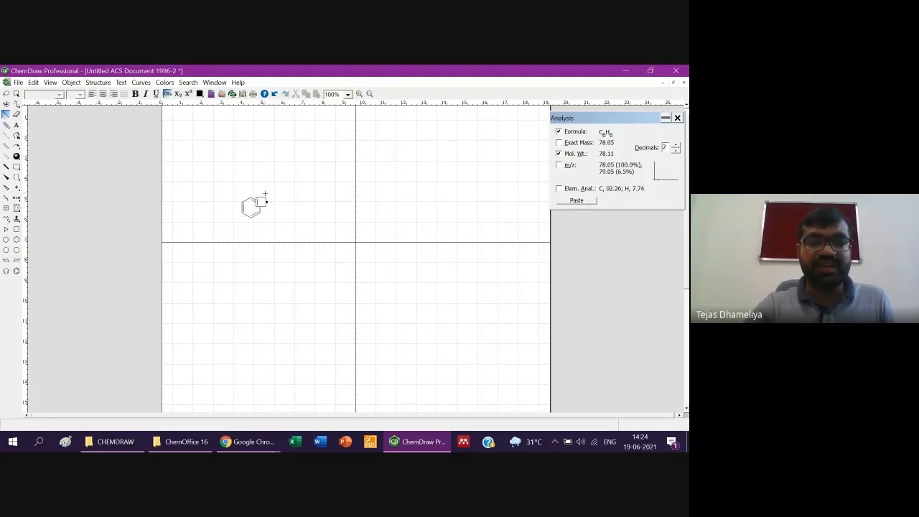
click(253, 200)
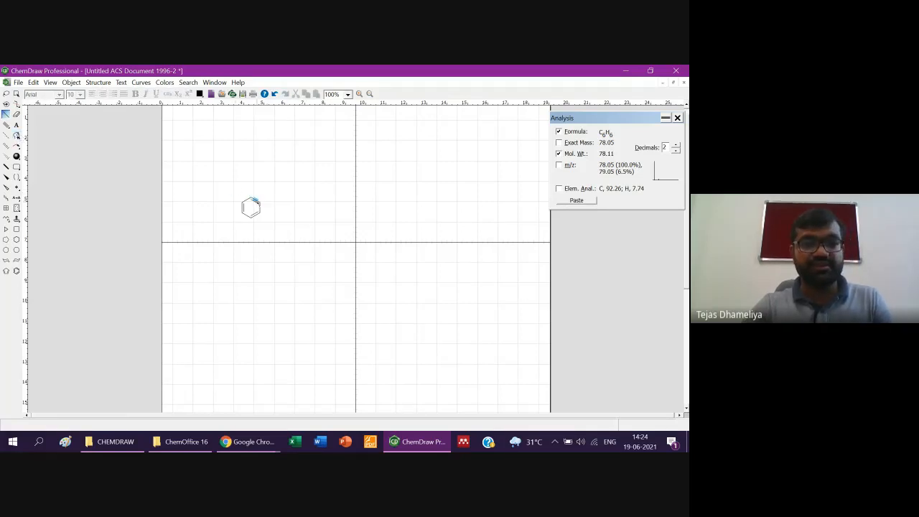
click(260, 202)
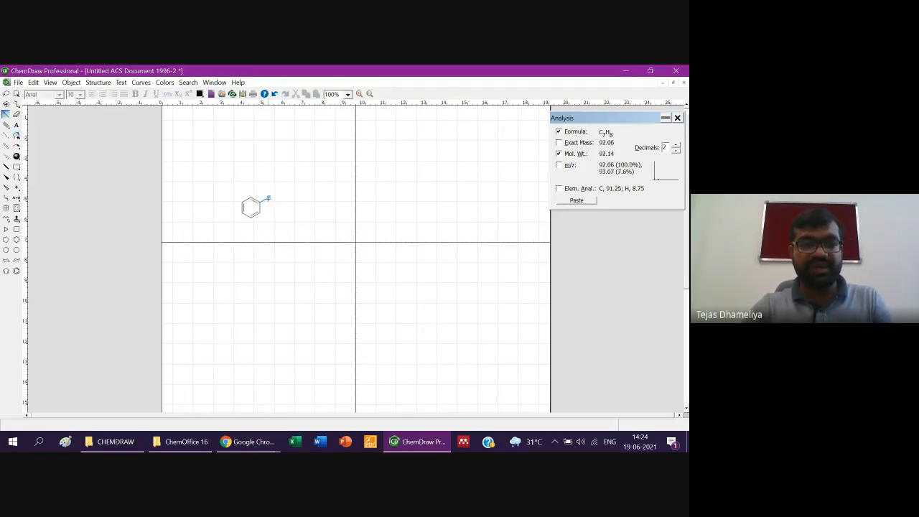
key(o)
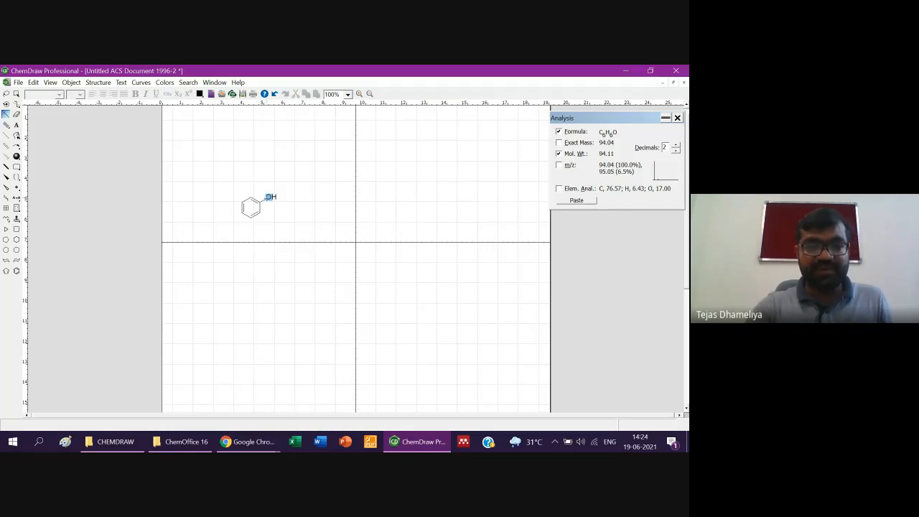
key(ctrl+z)
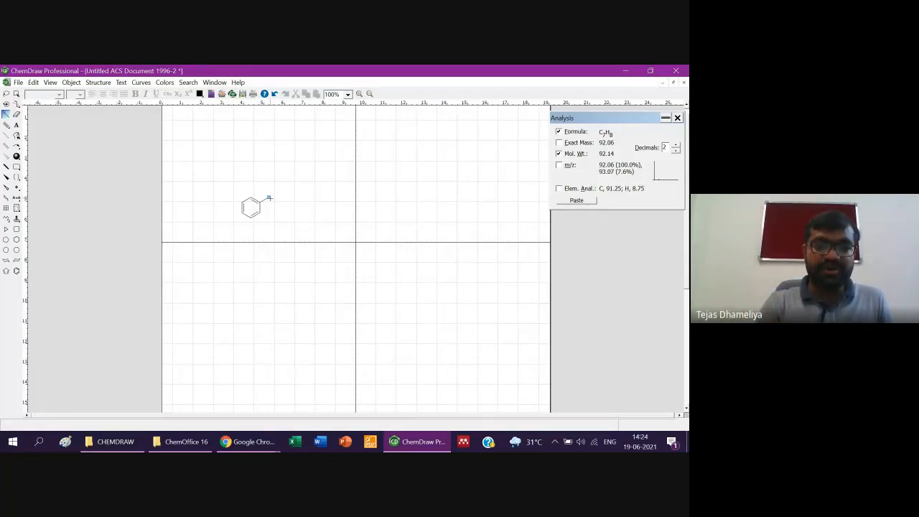
key(o)
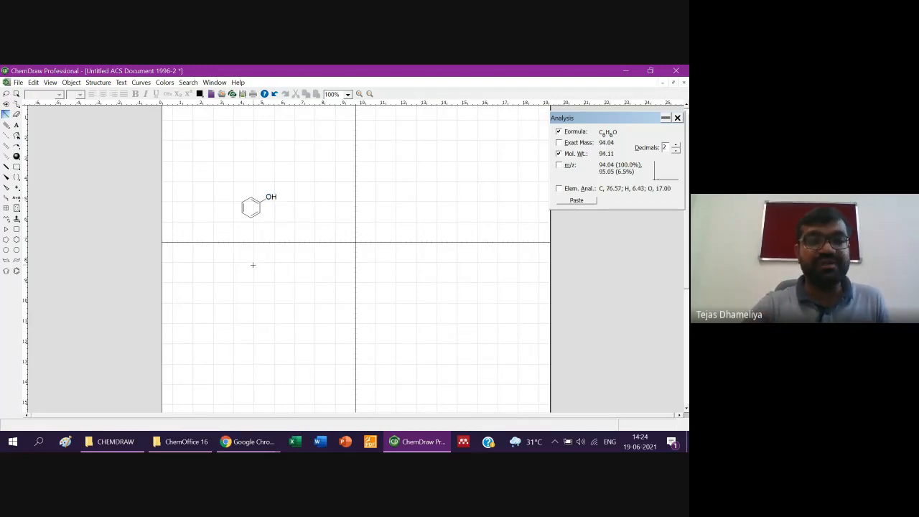
Fragment the phenol across the bond between the ring and the OH group with the mass fragmentation tool, then undo the fragmentation
key(F7)
key(F7)
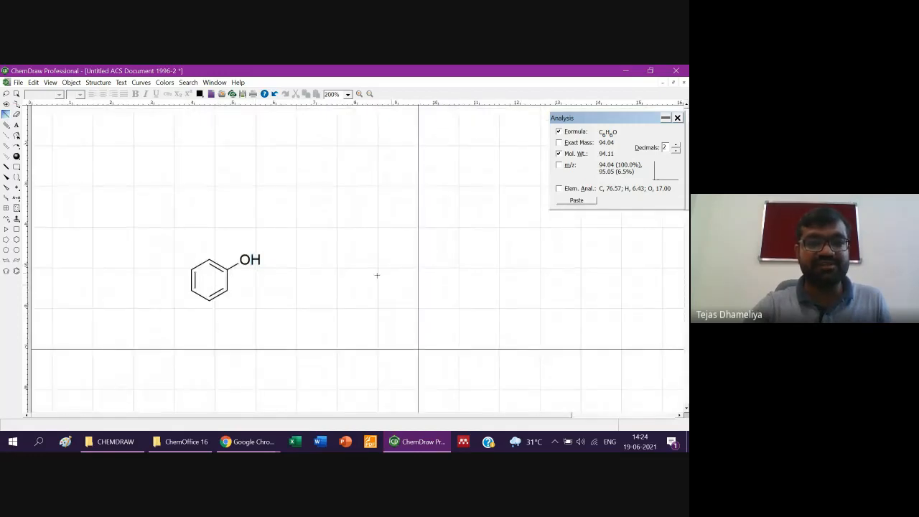
key(F7)
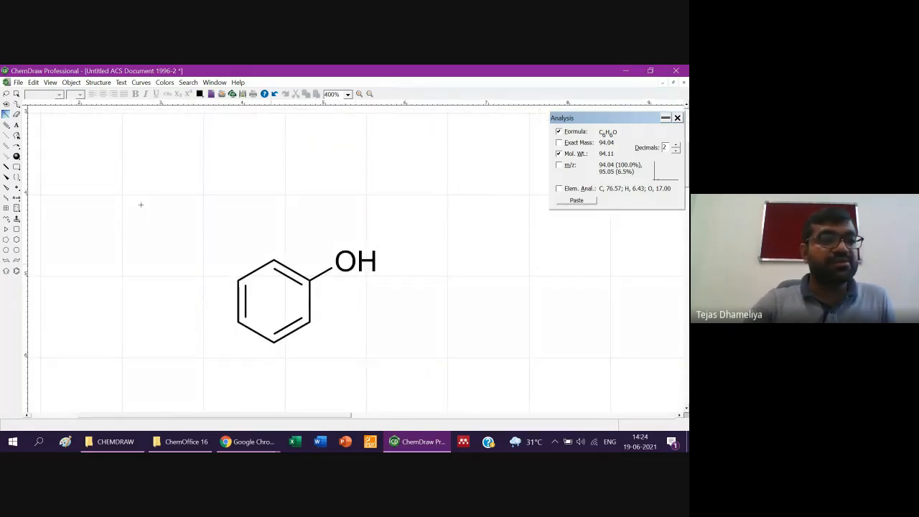
click(15, 104)
drag(308, 232, 337, 302)
key(ctrl+z)
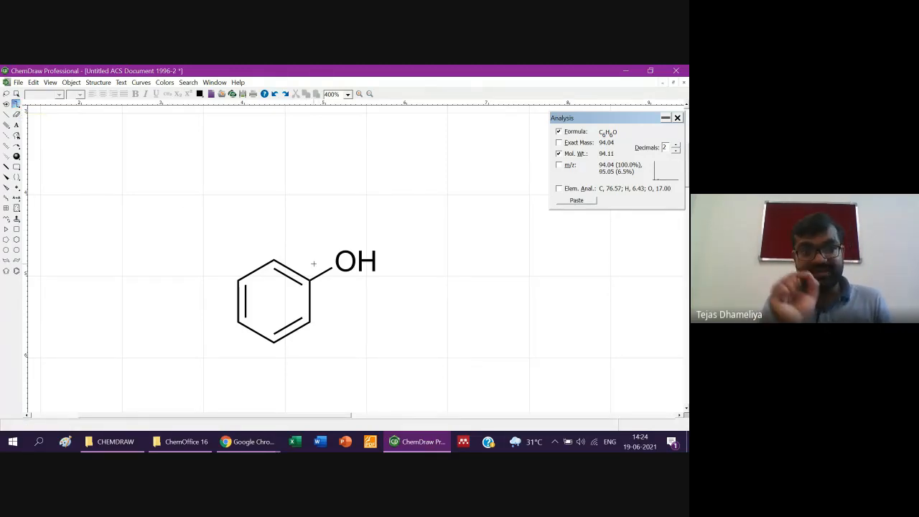
drag(313, 263, 336, 296)
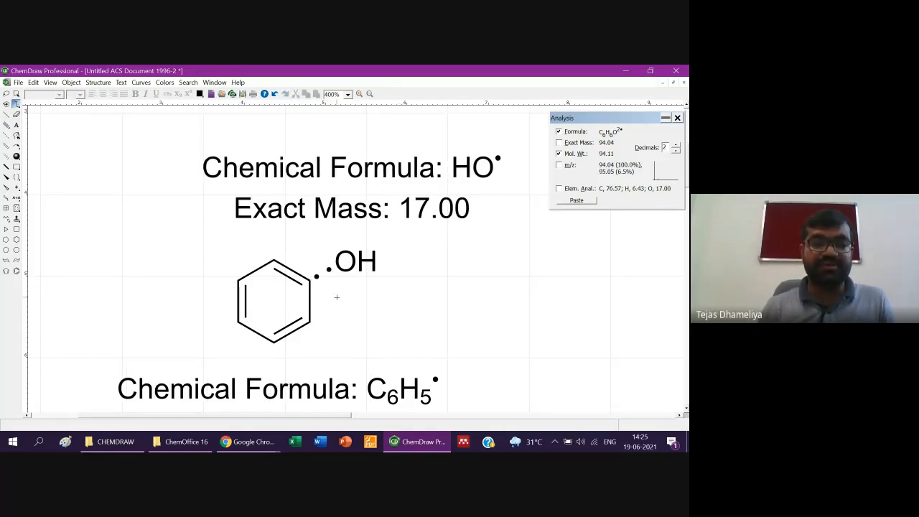
key(ctrl+z)
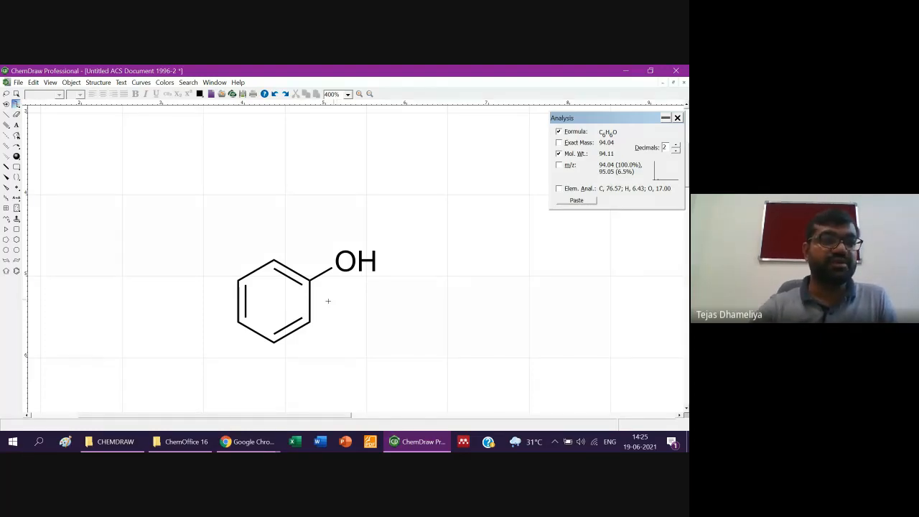
Erase the OH label, its bond to the ring, and the second line of the ring's upper-right double bond with the Eraser
click(15, 115)
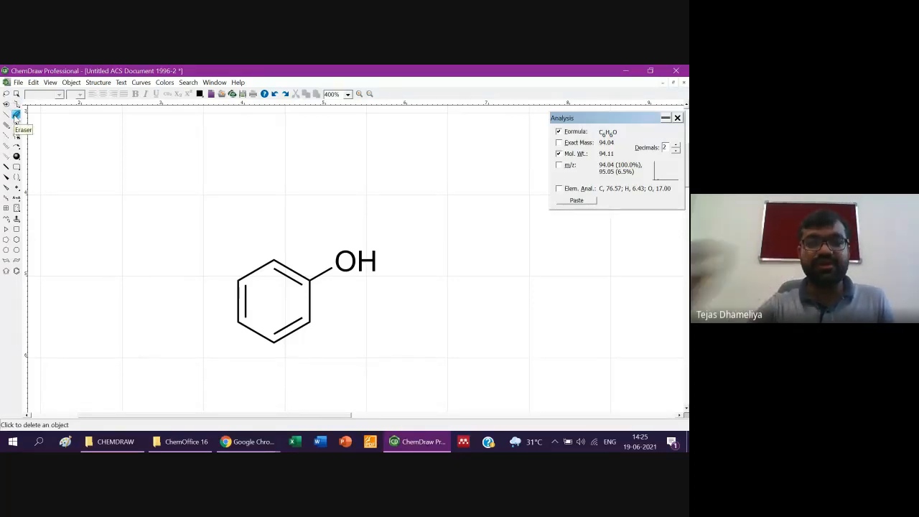
click(16, 114)
click(354, 262)
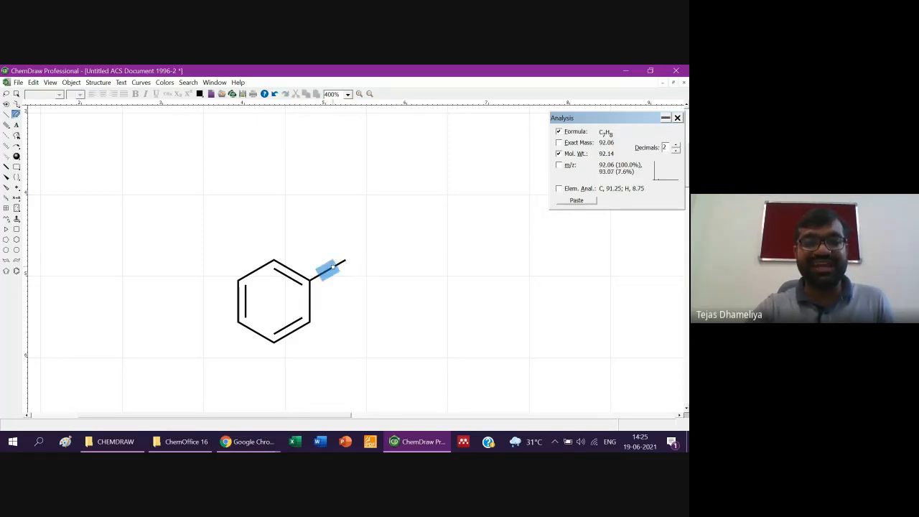
click(333, 267)
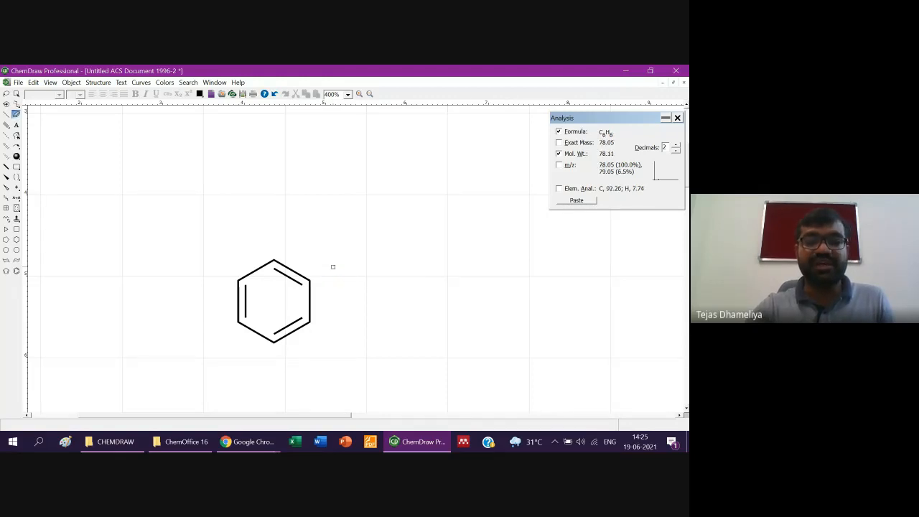
click(279, 269)
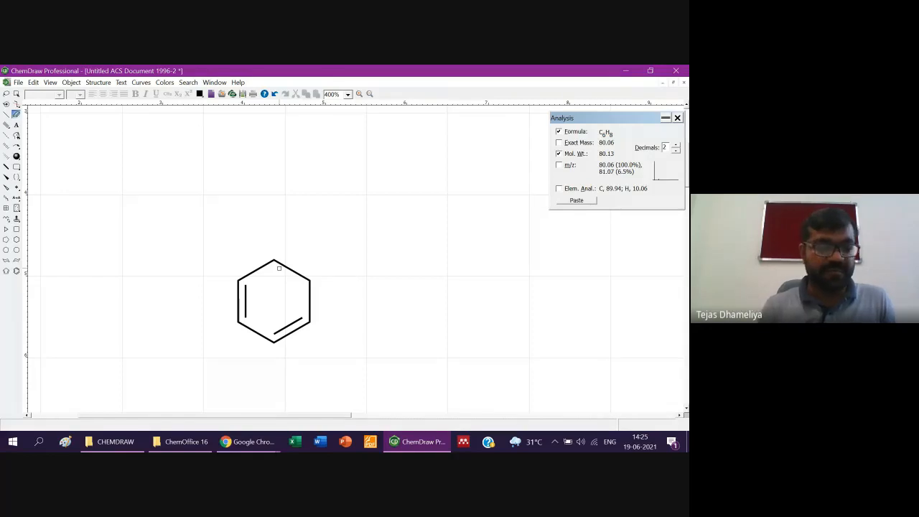
Undo the erasures to restore the complete phenol structure
click(278, 269)
click(310, 280)
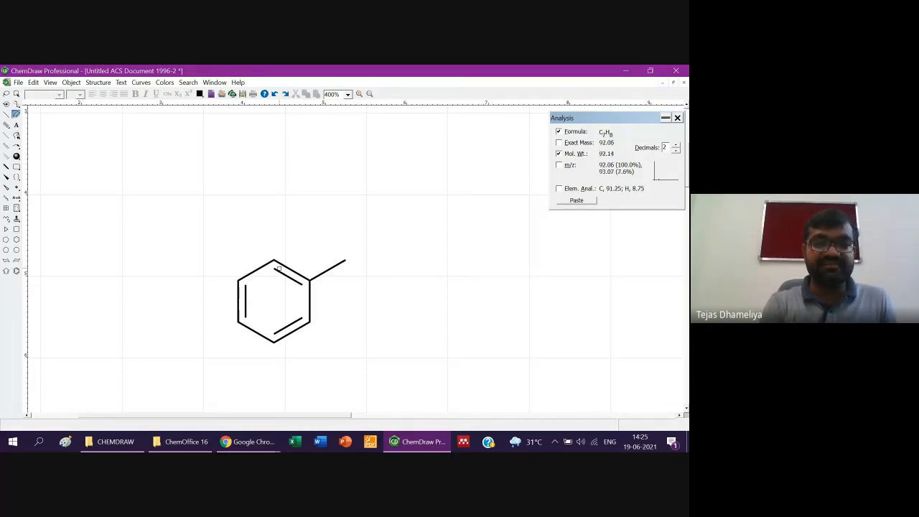
key(o)
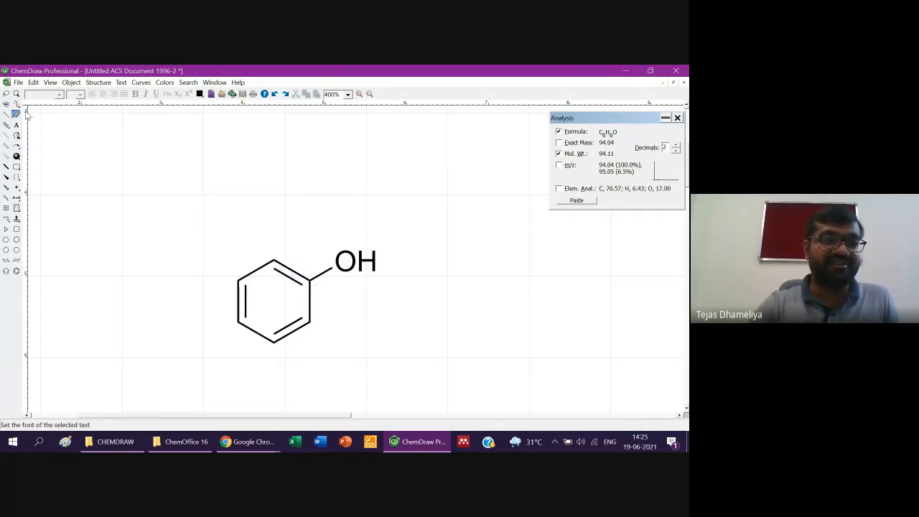
Draw a double bond in the empty area above the phenol with the Multiple Bonds tool
click(7, 125)
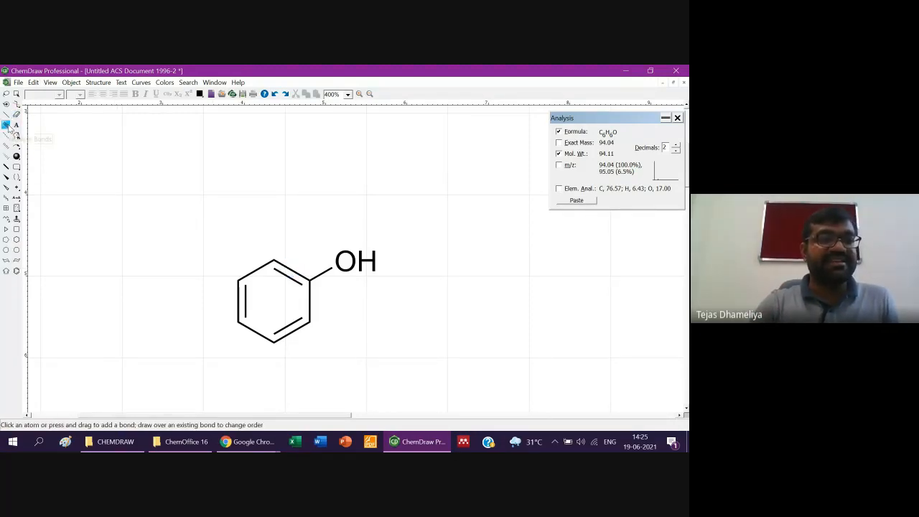
mouse_move(7, 125)
mouse_down()
mouse_move(20, 144)
mouse_move(41, 134)
mouse_move(20, 135)
mouse_up()
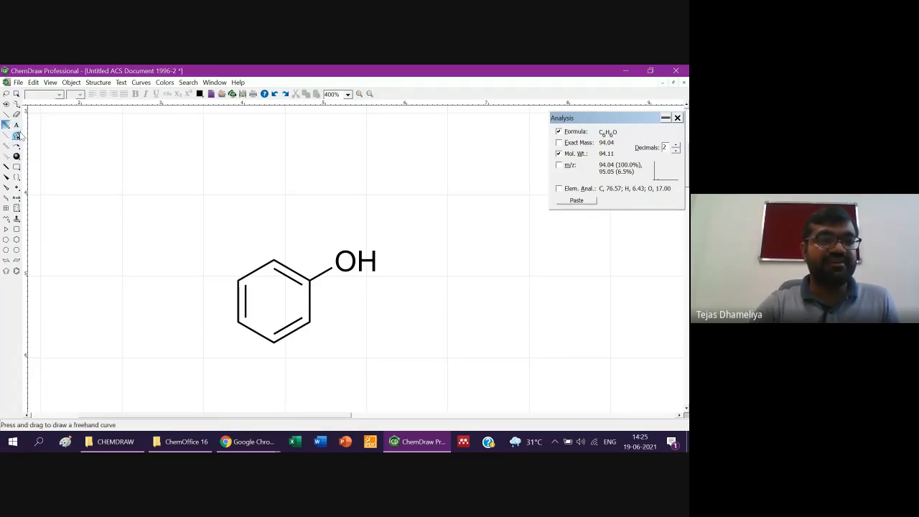
click(183, 160)
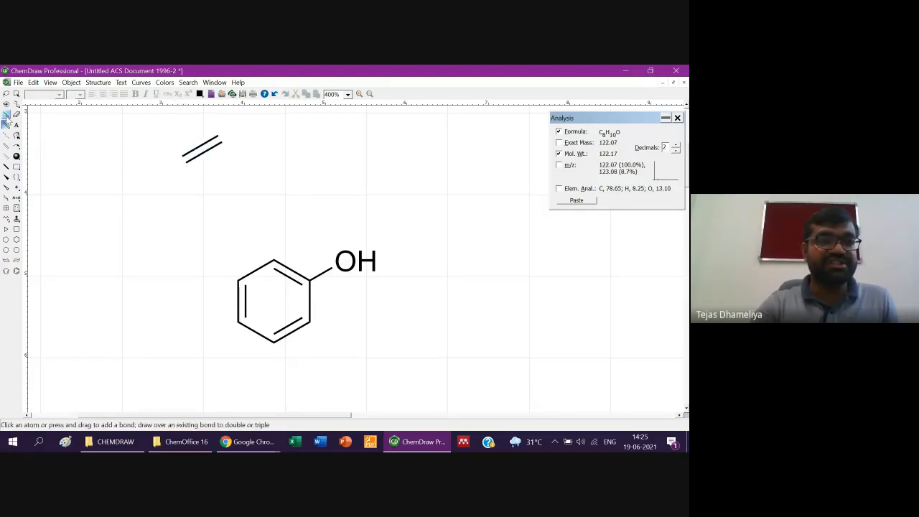
Add two single bonds to each end of the double bond with the Solid Bond tool
click(222, 144)
click(205, 152)
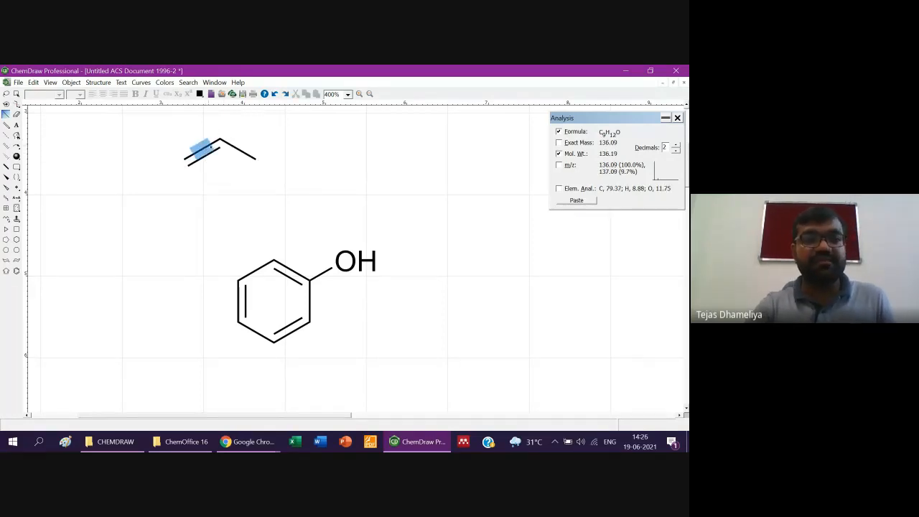
click(220, 138)
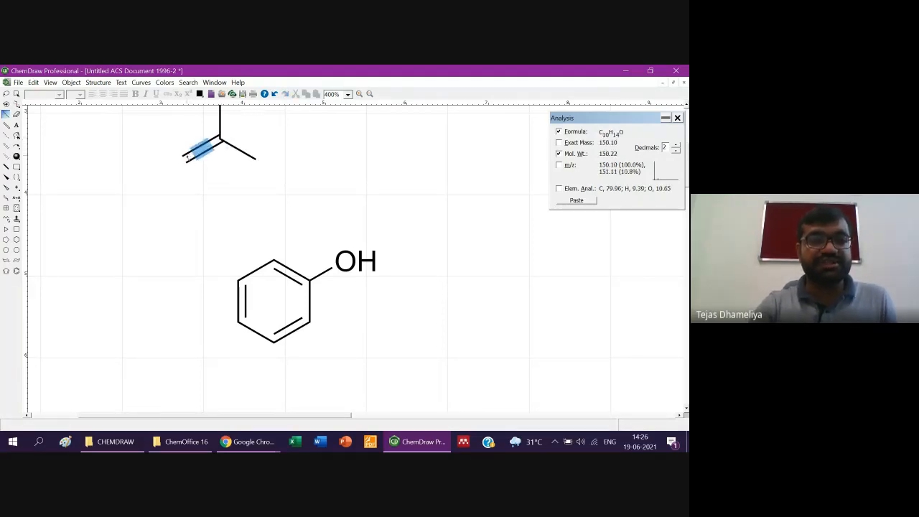
click(184, 159)
click(184, 159)
scroll(183, 153, up, 1)
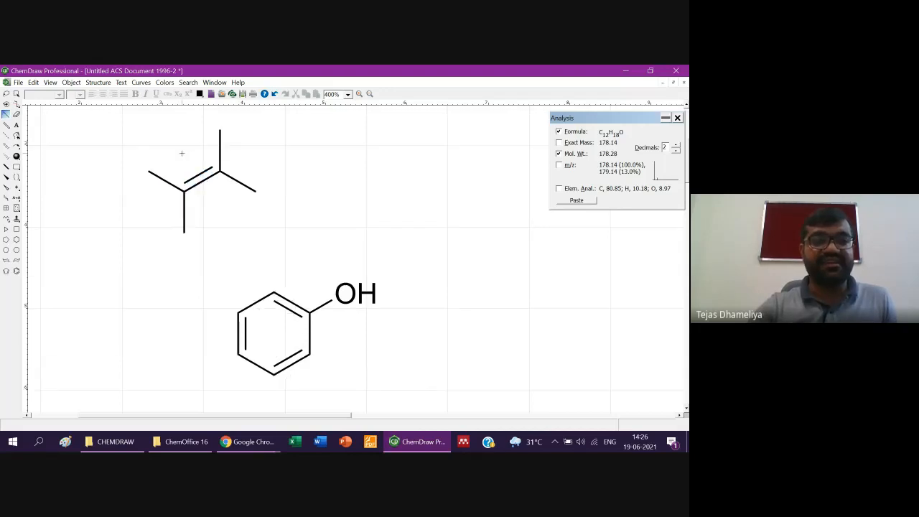
Label the alkene's bottom and lower-right end atoms as Cl with the Text tool
click(16, 125)
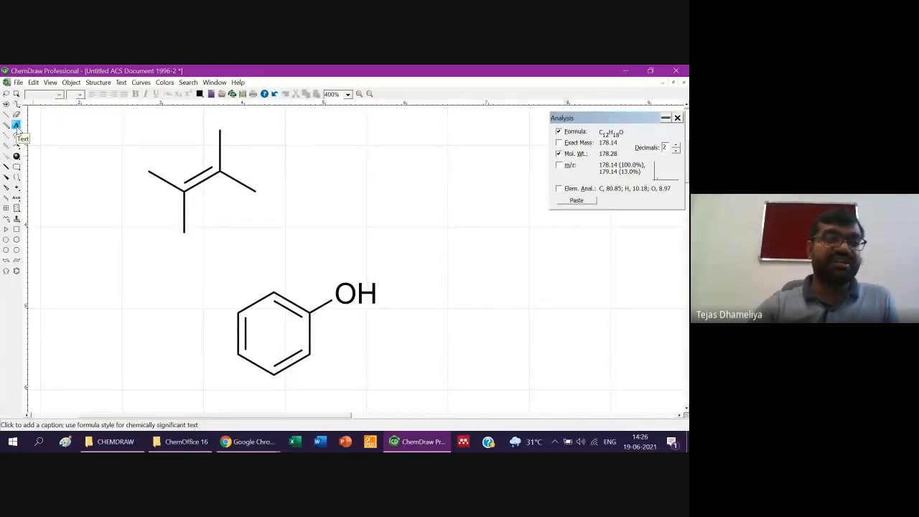
click(184, 232)
text(Cl)
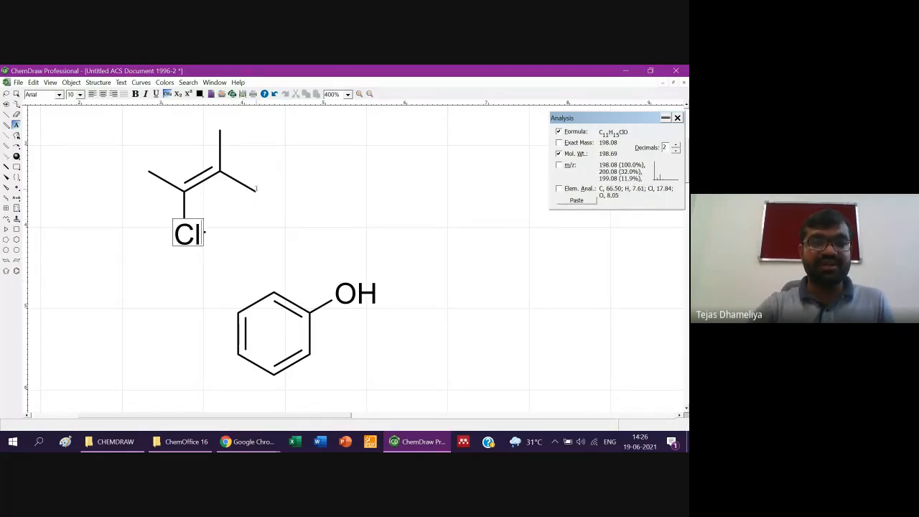
click(255, 191)
text(Cl)
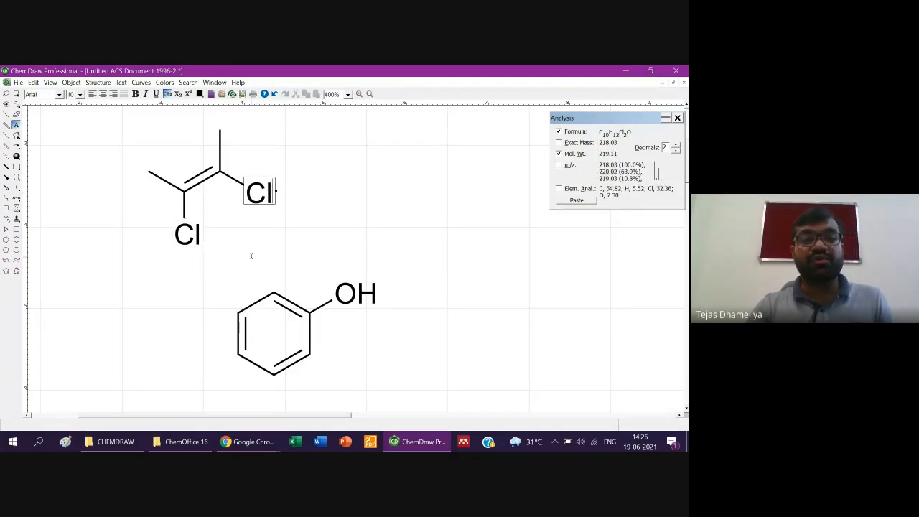
key(Escape)
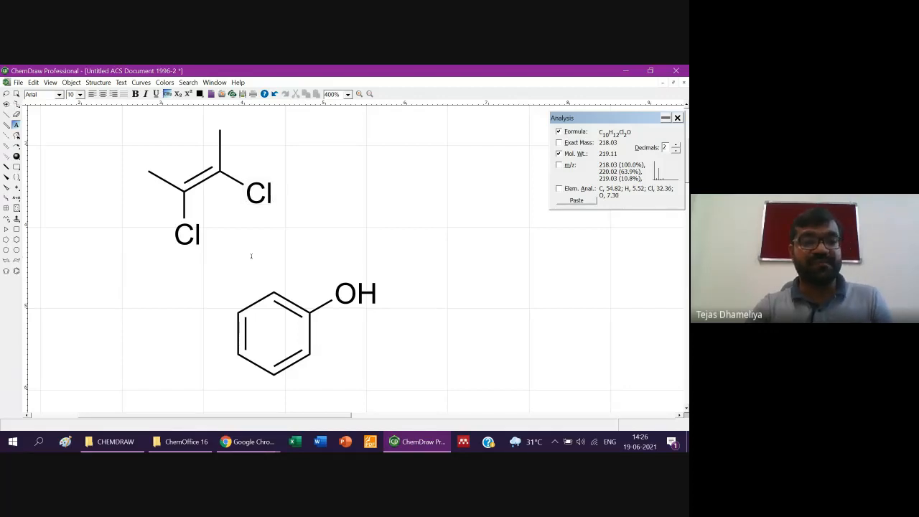
Draw a horizontal dashed bond beside the dichloroalkene and branch two more dashed bonds from its left end
click(6, 136)
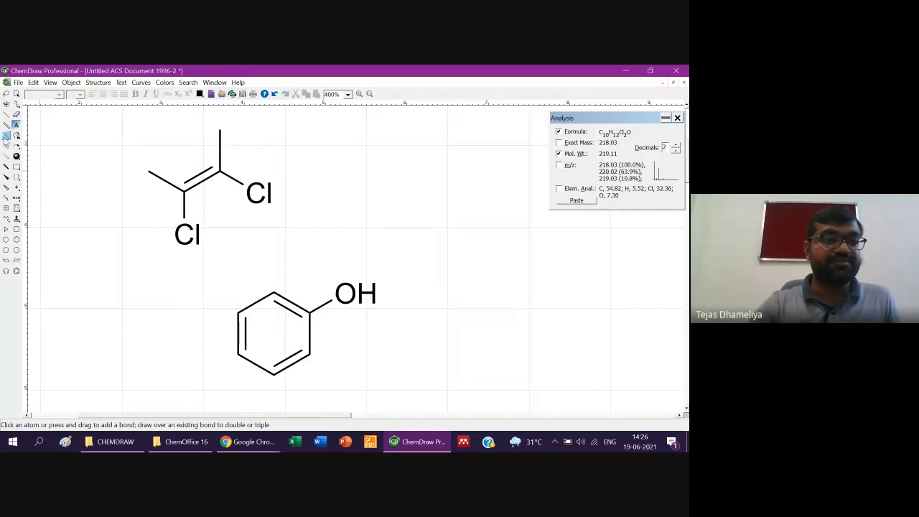
click(6, 136)
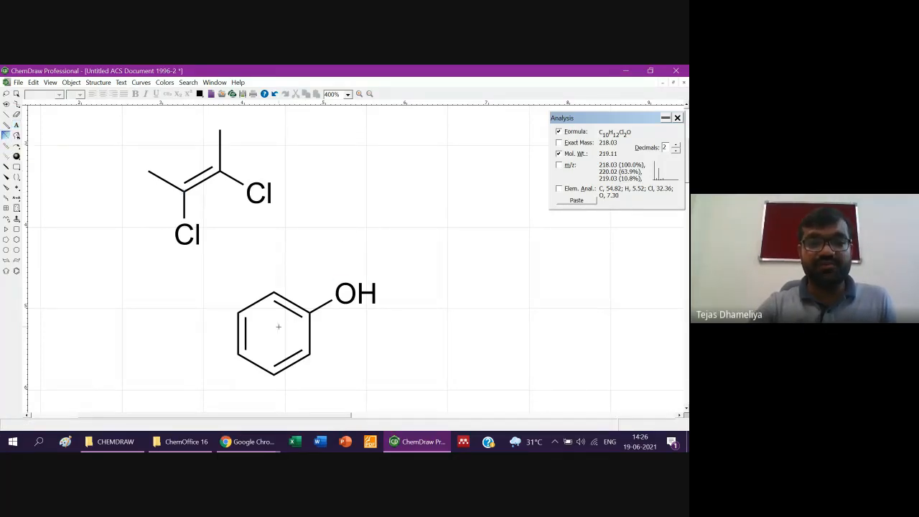
drag(366, 185, 407, 185)
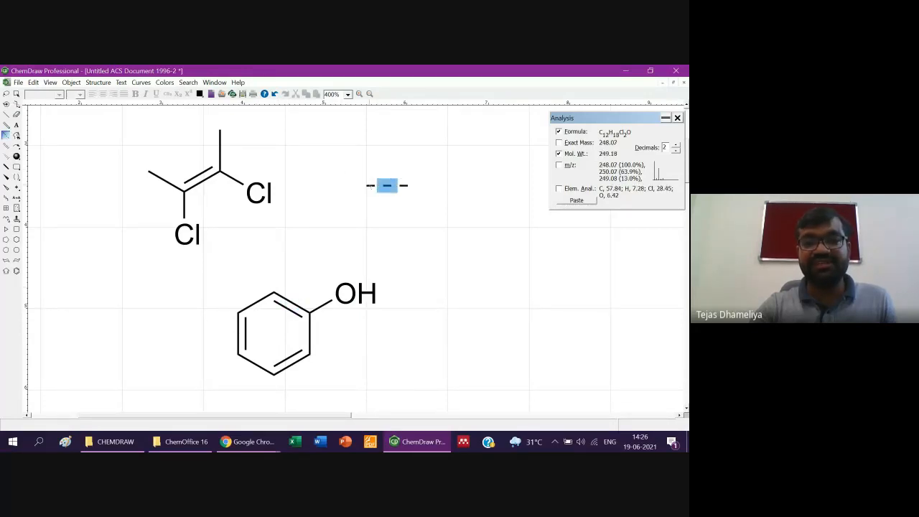
click(366, 185)
click(366, 185)
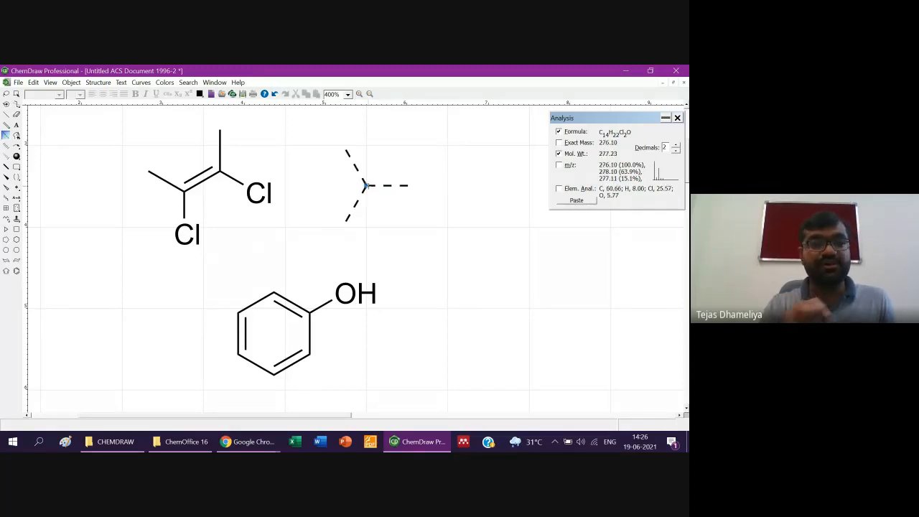
Draw a vertical single bond beside the phenol and add three more single bonds to its lower end
click(6, 146)
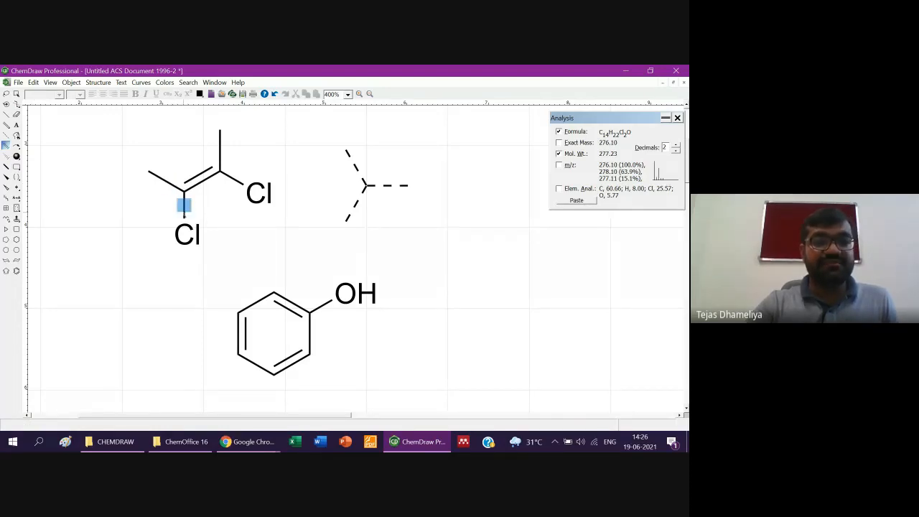
click(6, 115)
mouse_move(495, 267)
mouse_down()
mouse_move(507, 304)
mouse_move(496, 309)
mouse_up()
click(494, 308)
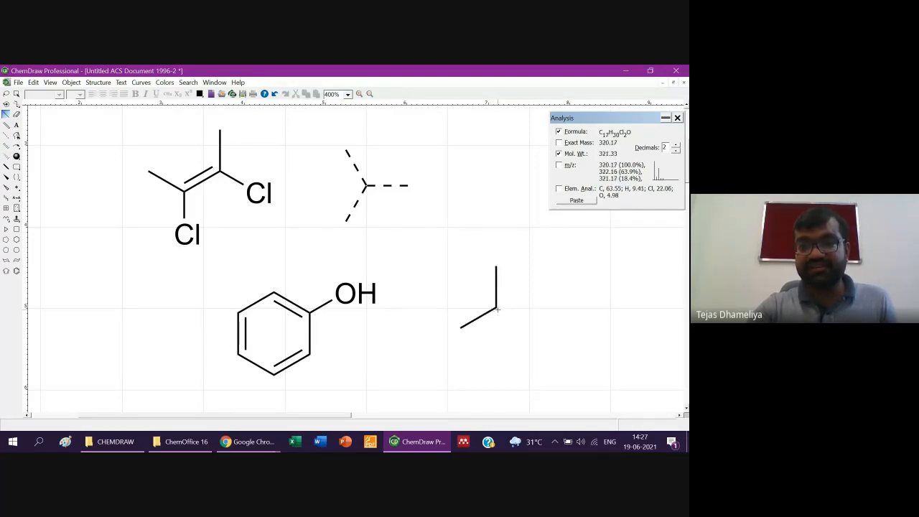
click(495, 309)
click(495, 309)
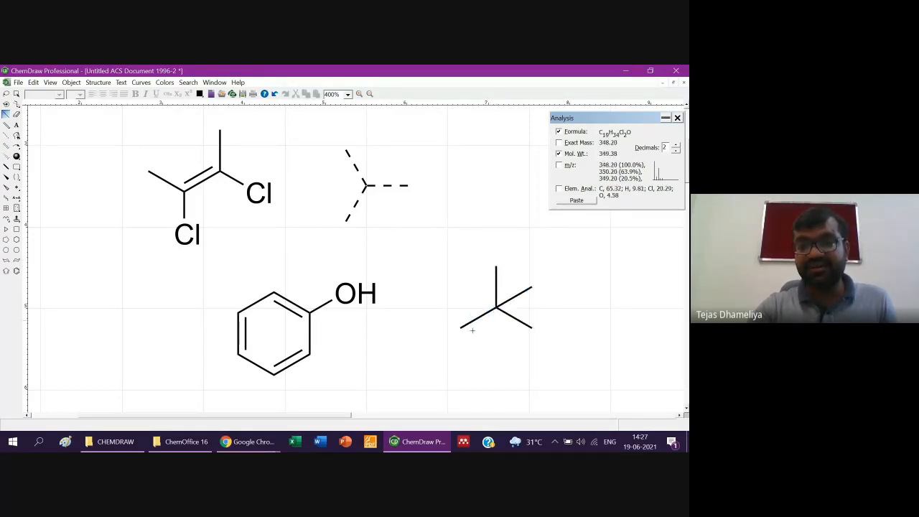
Try cleaning up the selected four-bond structure, then undo the cleanup
click(17, 94)
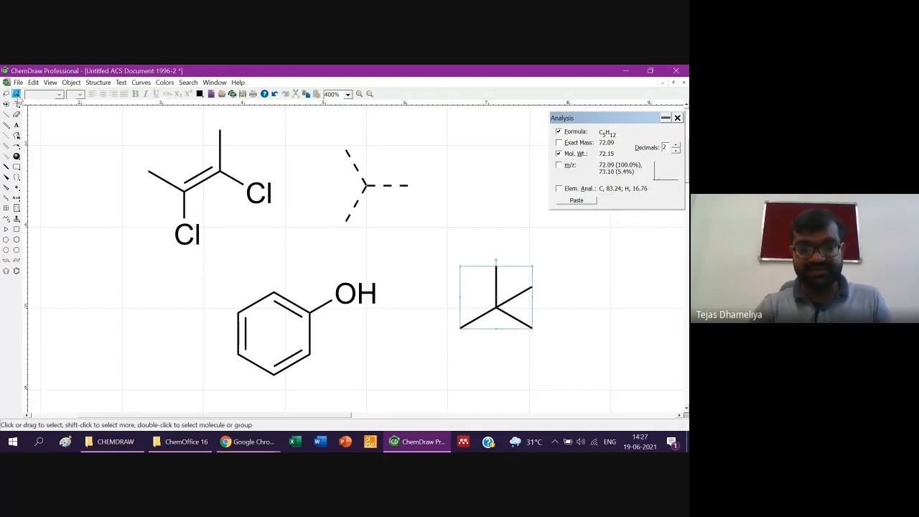
key(ctrl+shift+k)
key(ctrl+z)
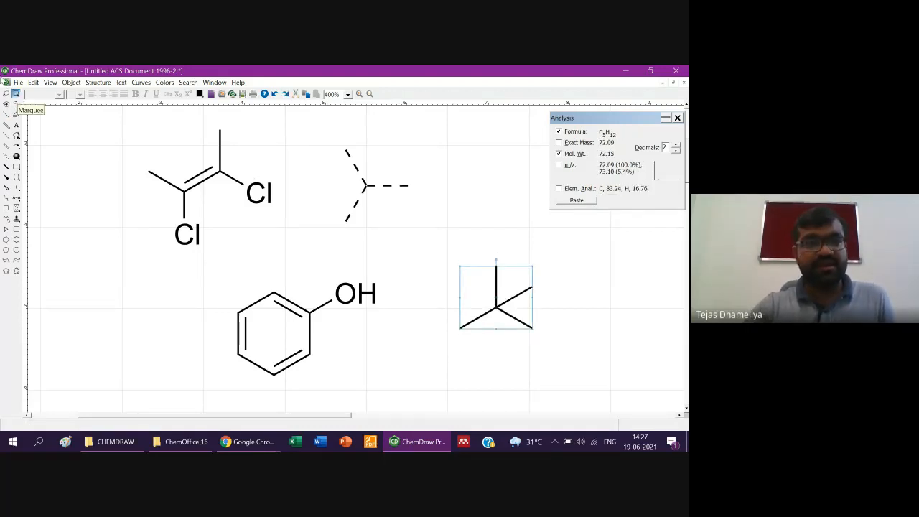
Replace the four-bond structure's upper-right single bond with a hashed bond from the central carbon
click(6, 146)
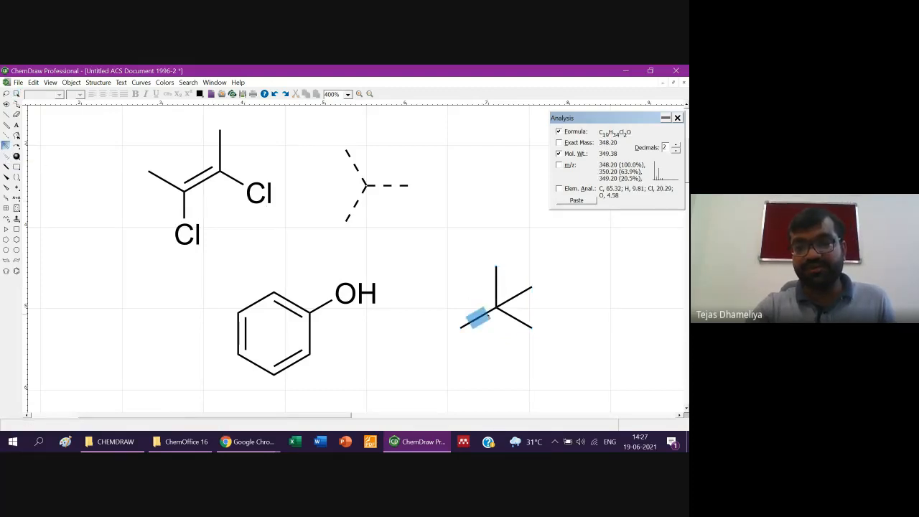
click(480, 317)
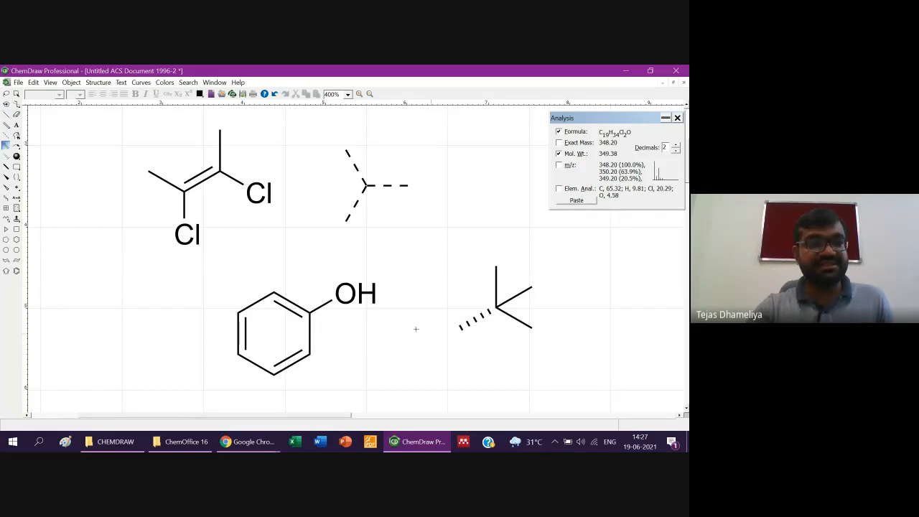
key(ctrl+z)
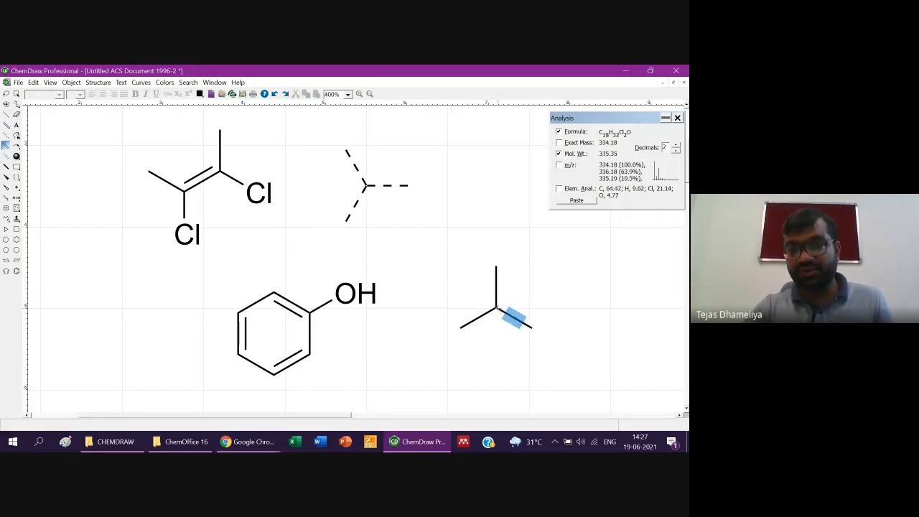
drag(496, 307, 512, 292)
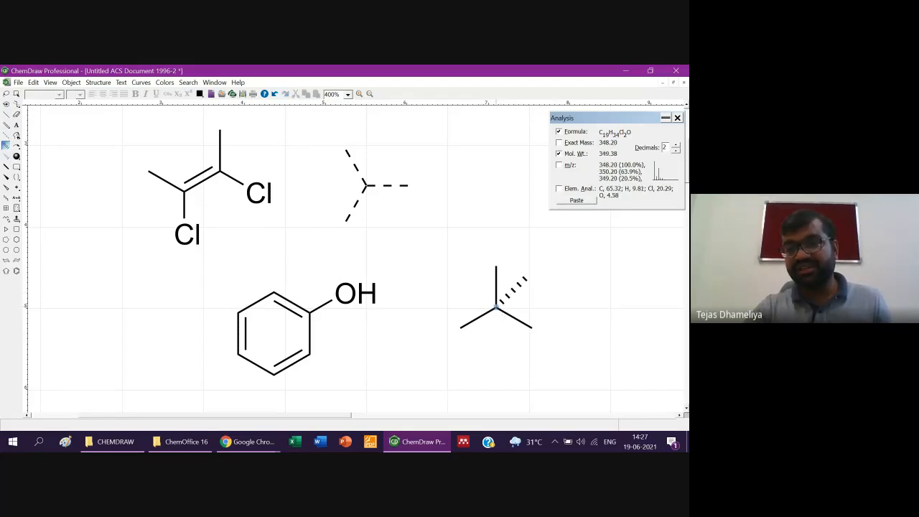
key(ctrl+z)
drag(496, 307, 514, 296)
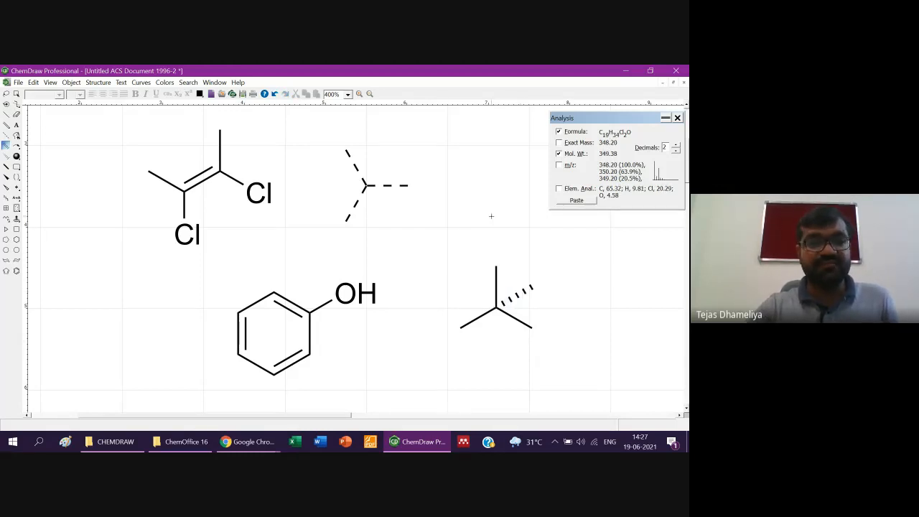
Draw a curved arrow above the four-bond structure and a straight horizontal arrow above the phenol with the Arrows tool
click(17, 146)
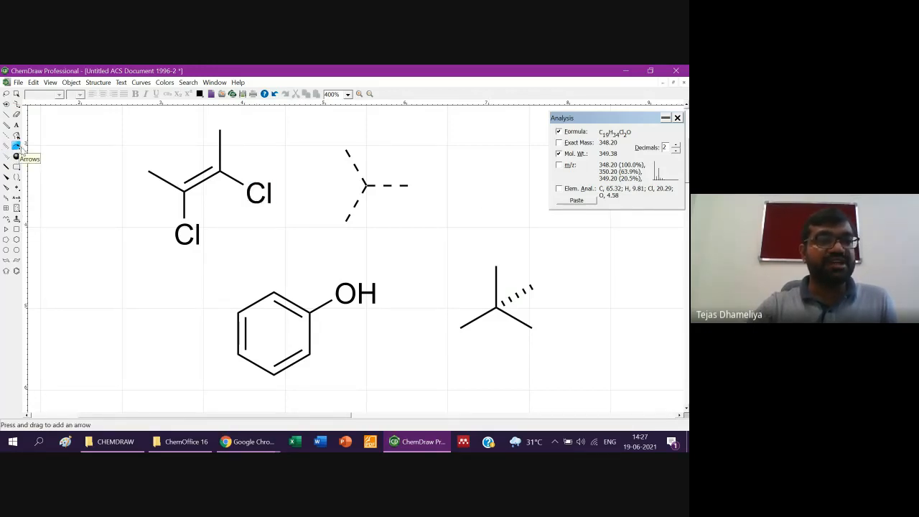
click(21, 149)
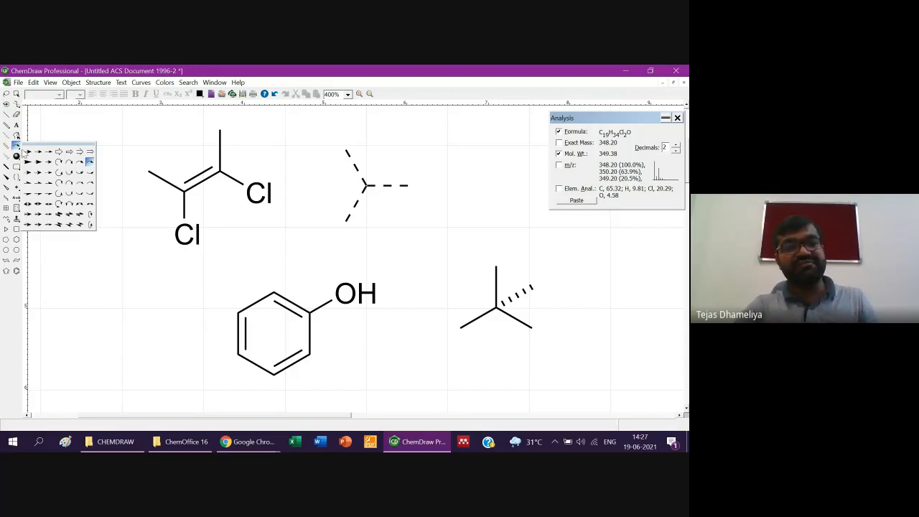
click(77, 162)
mouse_move(436, 252)
mouse_down()
mouse_move(449, 237)
mouse_move(513, 236)
mouse_up()
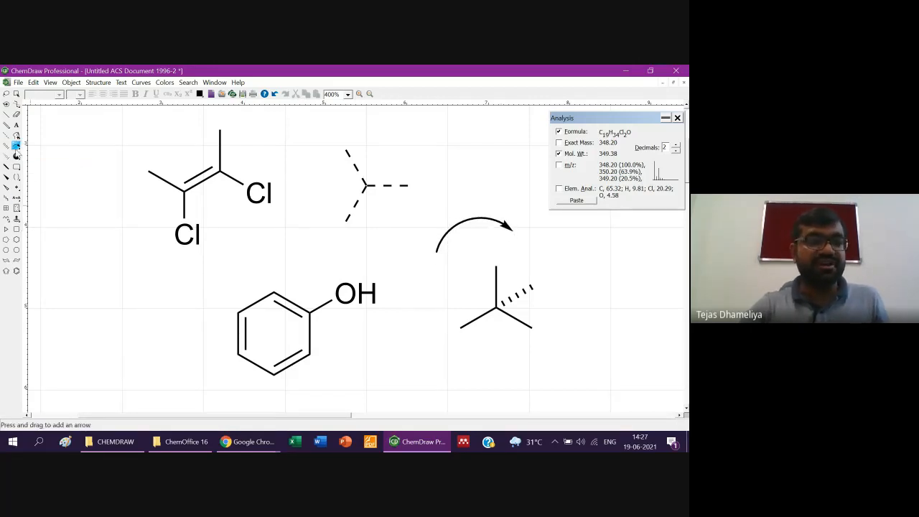
drag(16, 149, 51, 170)
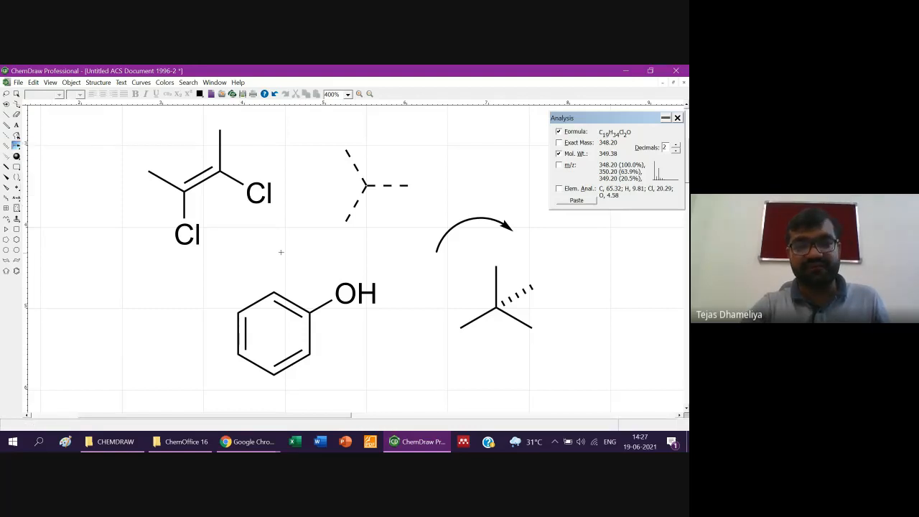
drag(262, 252, 349, 261)
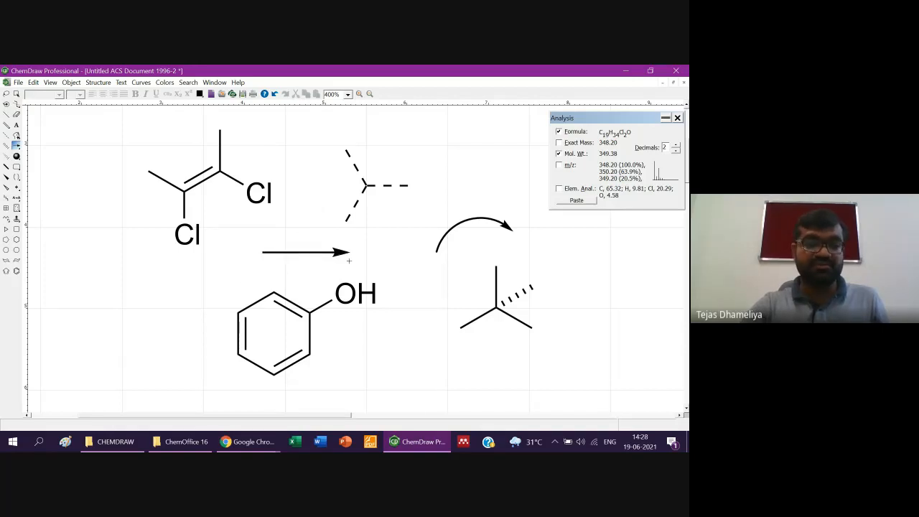
Change the four-bond structure's lower-left bond to a hashed wedged bond
click(7, 157)
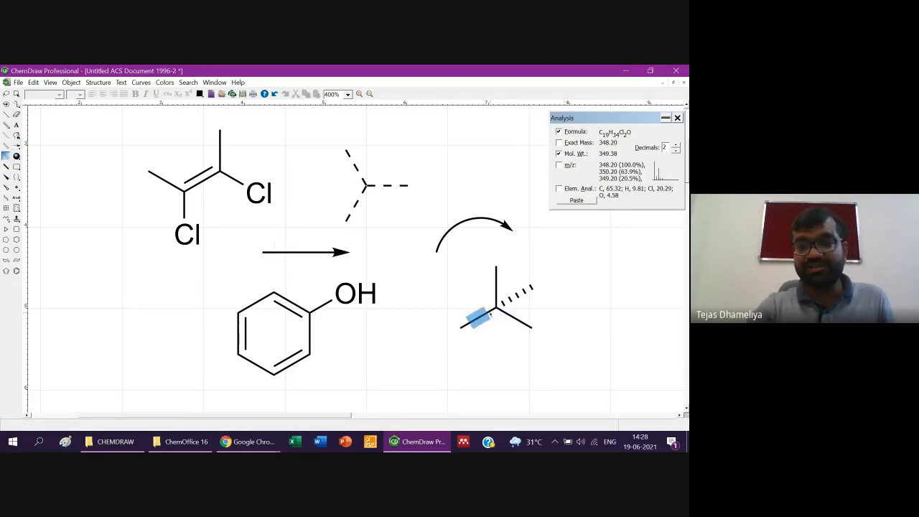
click(477, 318)
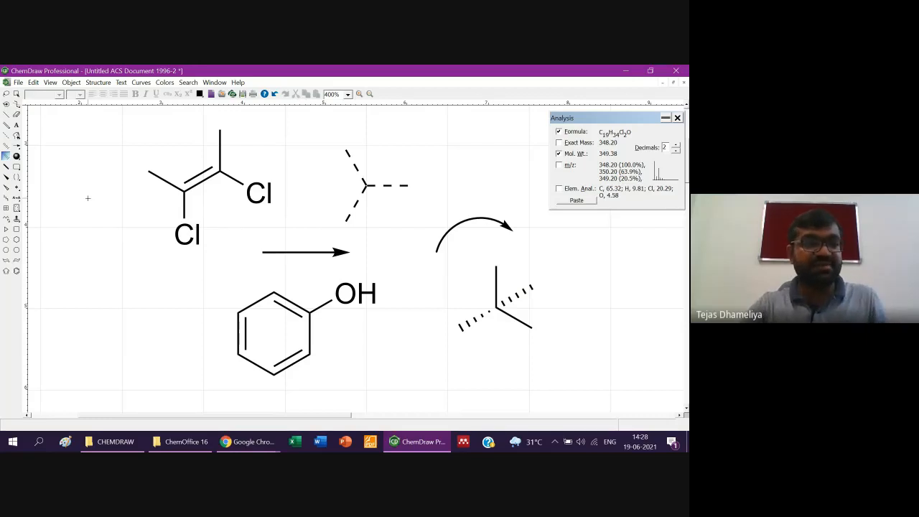
Place a vertical p orbital with a filled lower lobe in the empty area beyond the curved arrow
click(17, 157)
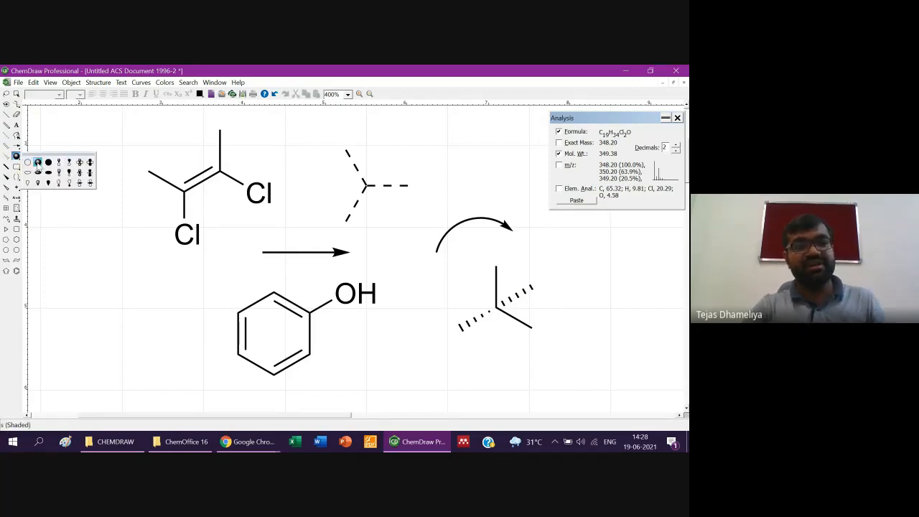
click(69, 164)
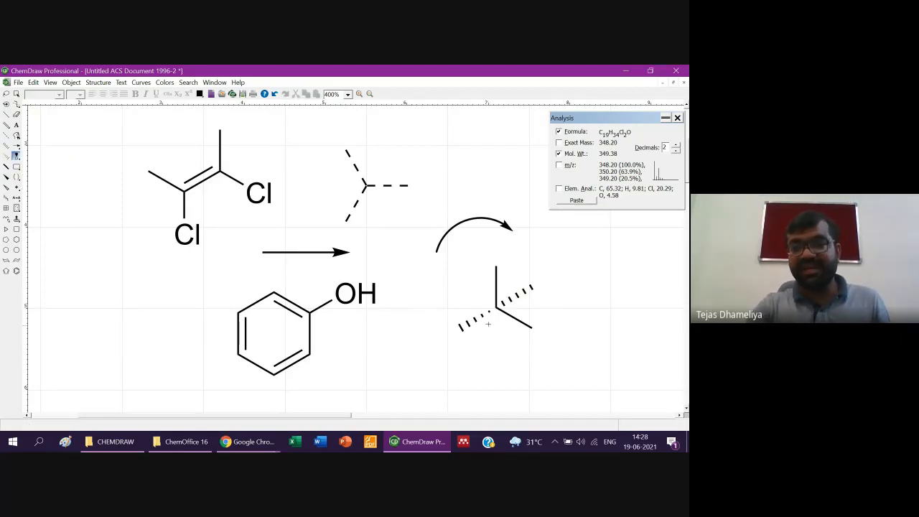
click(608, 258)
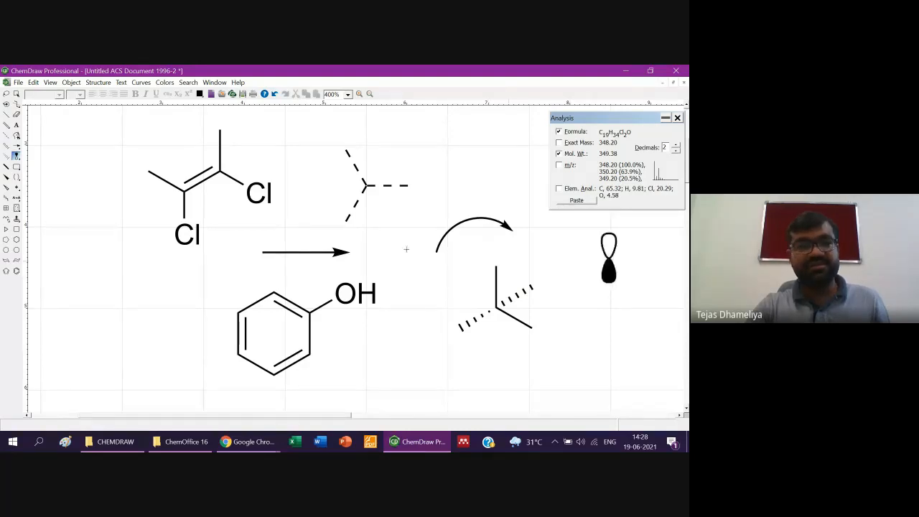
Place a four-lobed orbital with two shaded lobes beside the phenol ring and a shaded s orbital below its OH group
click(15, 155)
click(80, 163)
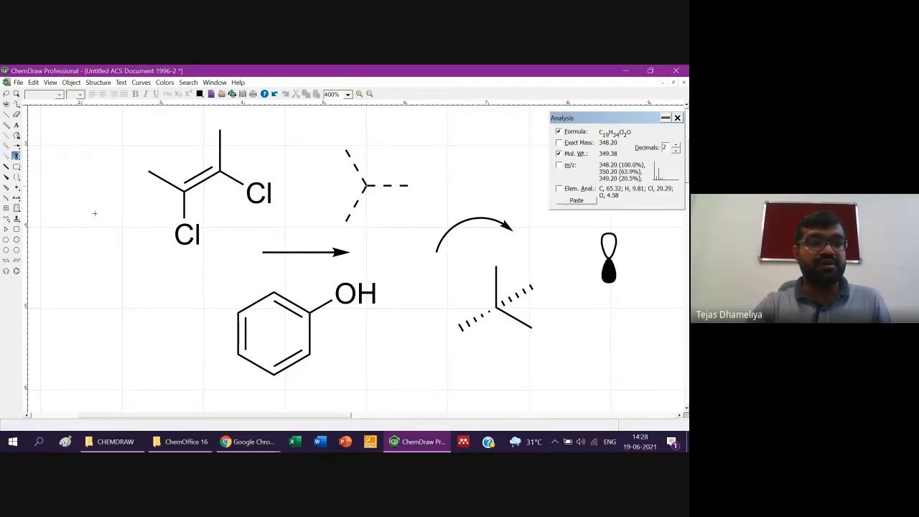
click(108, 304)
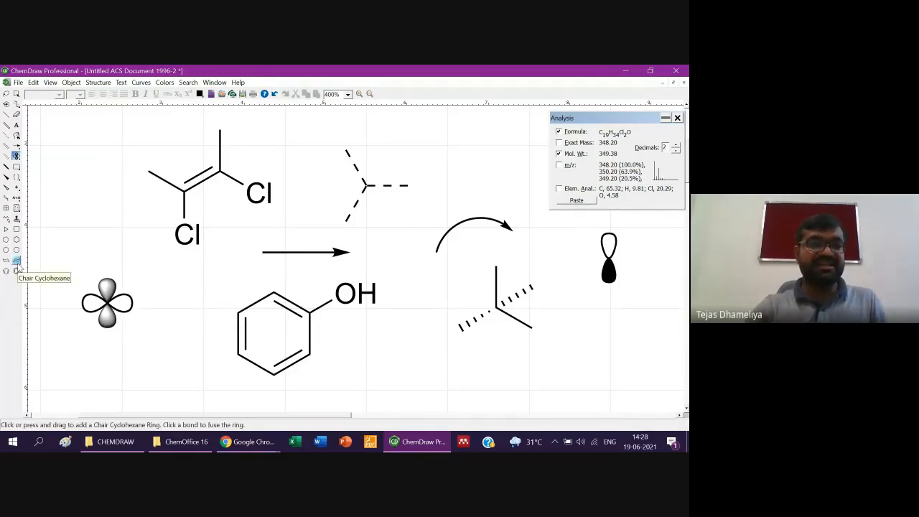
click(16, 156)
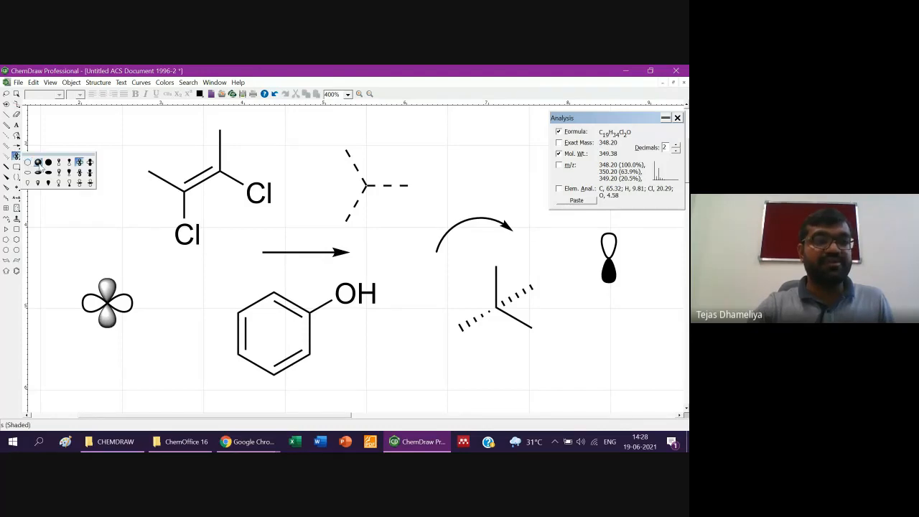
click(27, 163)
click(388, 348)
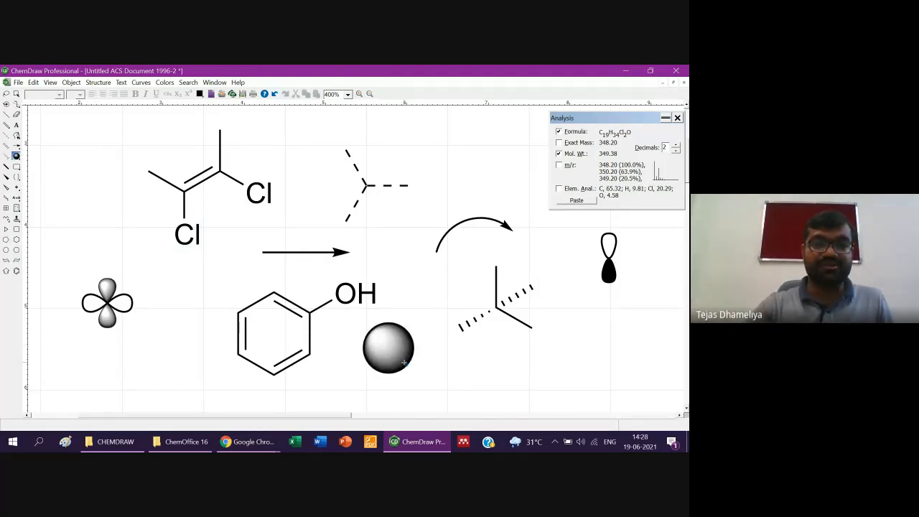
Make the dashed three-bond structure's lower-left bond bold, and undo the extra bold bond drawn from its central atom
click(5, 168)
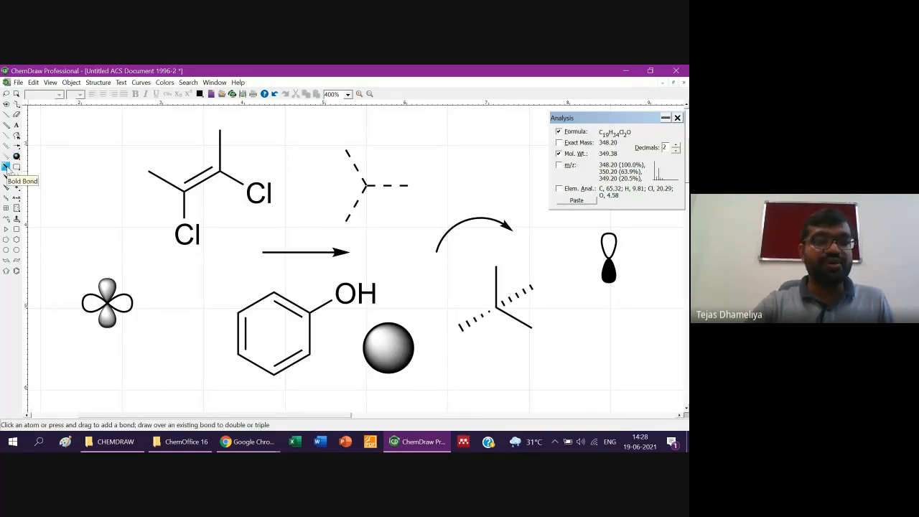
click(357, 203)
drag(367, 186, 379, 164)
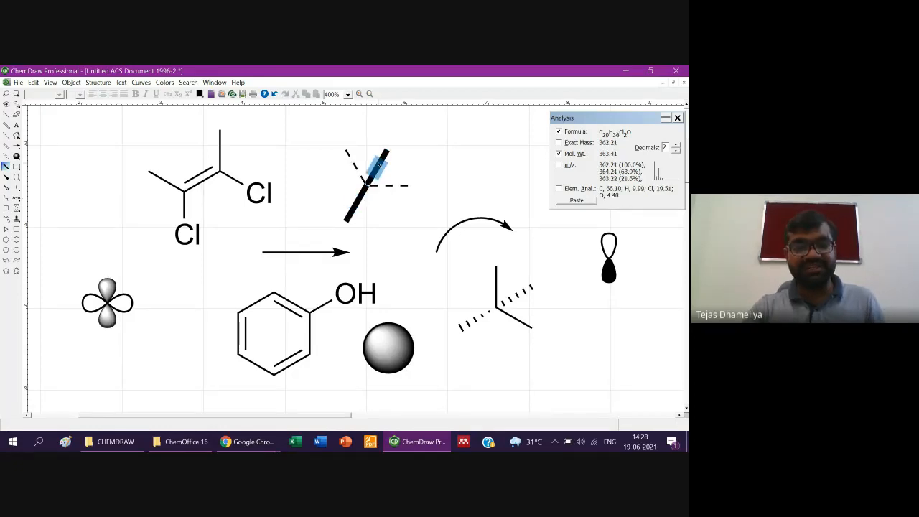
key(ctrl+z)
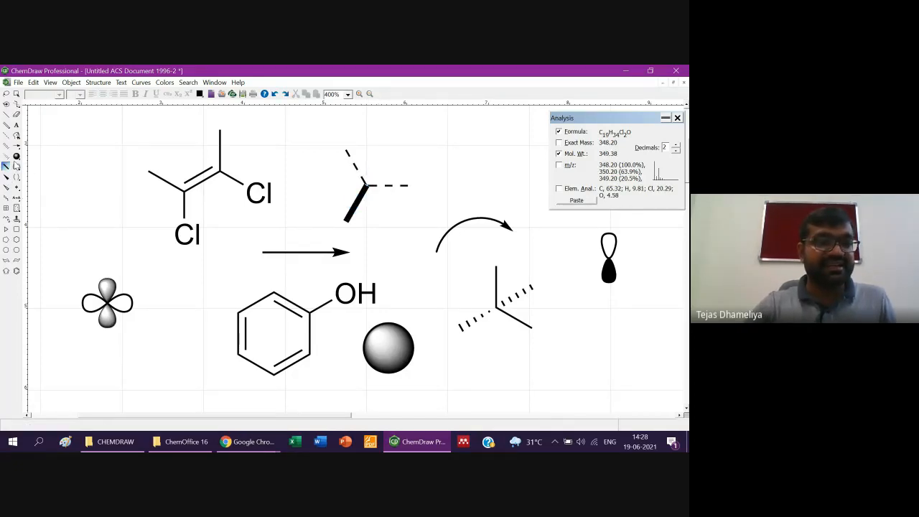
Draw a large dashed arc joining the two methyl ends of the dichloroalkene
mouse_move(16, 166)
mouse_down()
mouse_move(102, 176)
mouse_move(94, 176)
mouse_up()
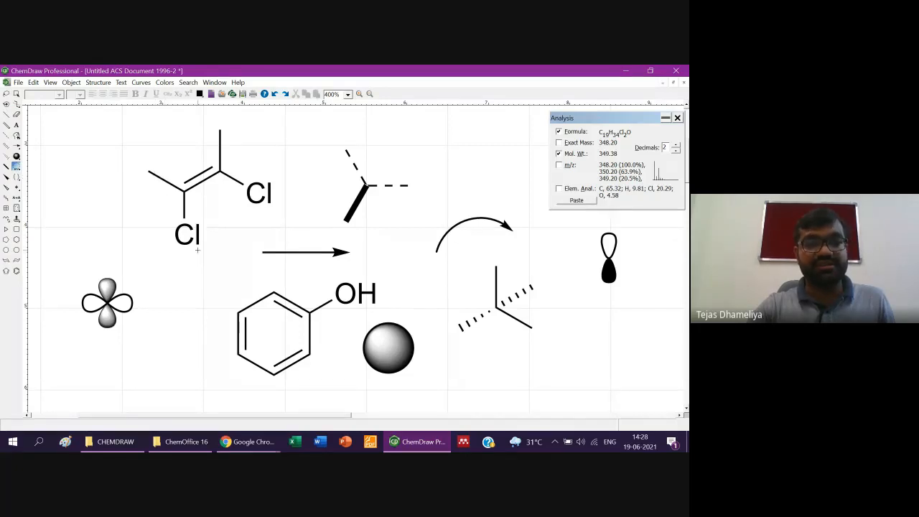
mouse_move(149, 170)
mouse_down()
mouse_move(231, 131)
mouse_move(221, 130)
mouse_up()
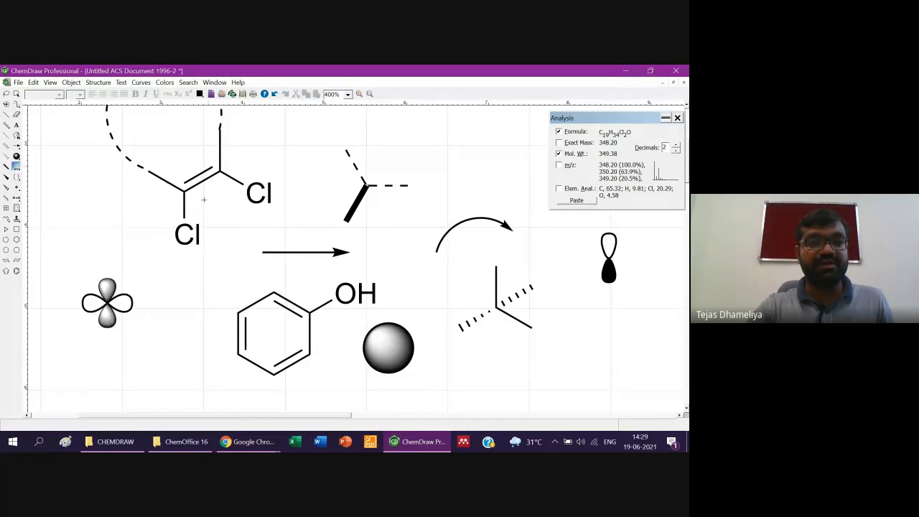
scroll(207, 221, up, 1)
scroll(209, 224, up, 2)
scroll(209, 224, down, 3)
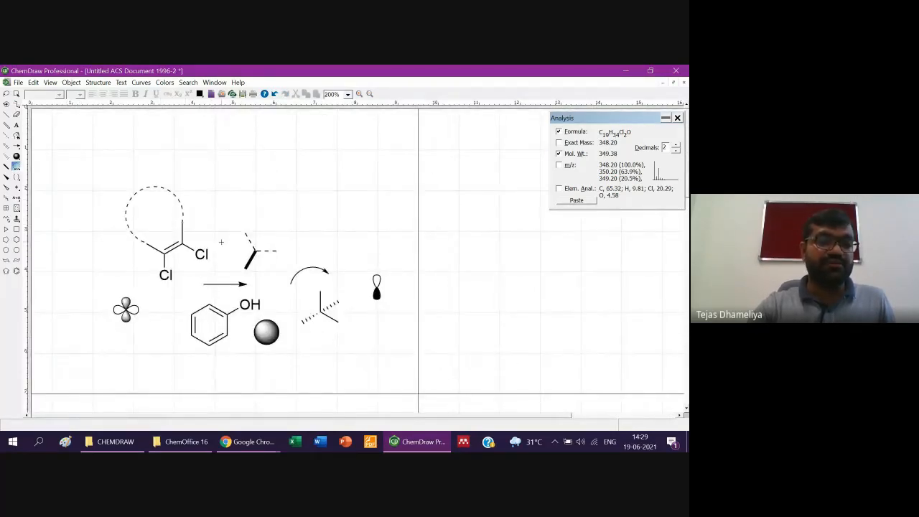
Place a double dagger above the structures and draw a pair of square brackets with the dagger at their upper-right corner
click(16, 179)
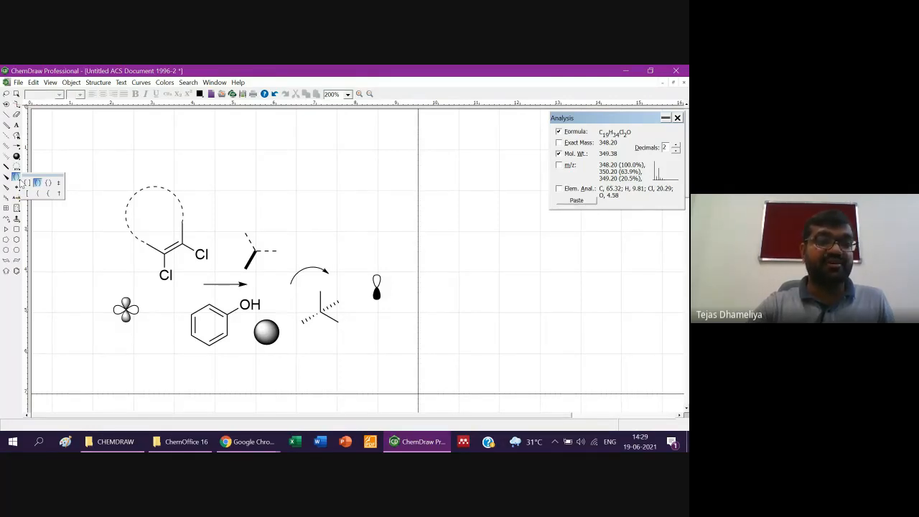
click(61, 185)
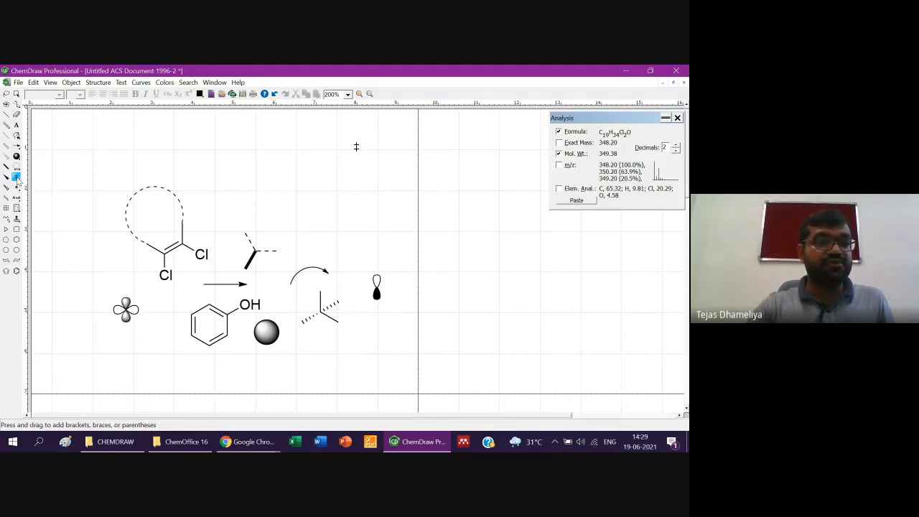
drag(17, 180, 28, 184)
drag(284, 151, 351, 199)
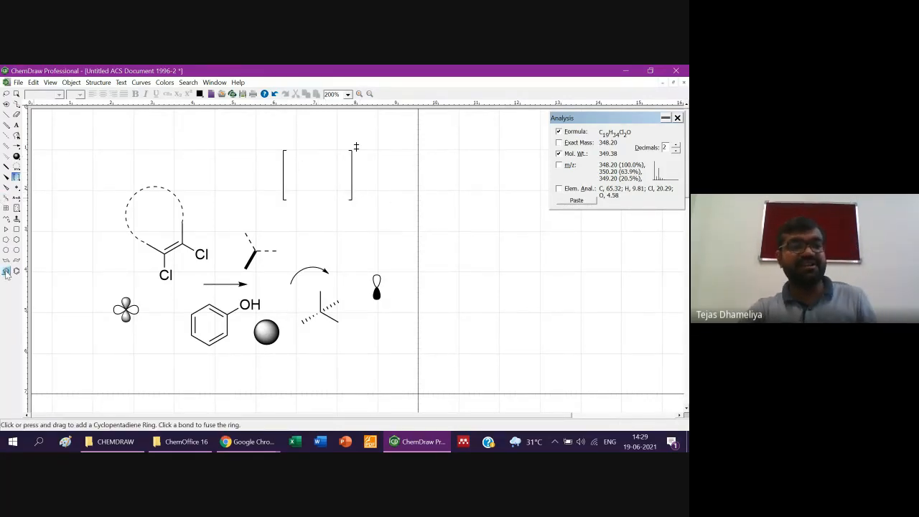
Place a cyclobutane, a cyclopentane and a cyclohexane ring side by side in the empty area beyond the p orbital
click(6, 229)
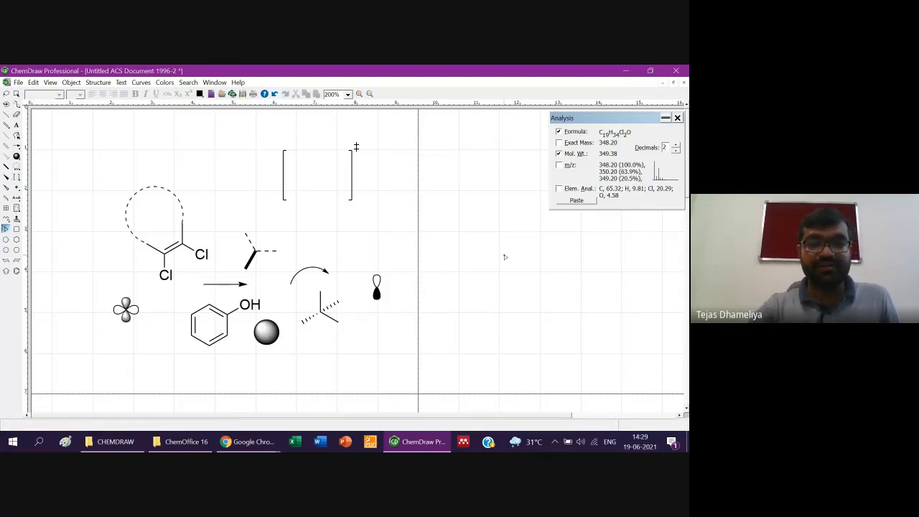
click(16, 228)
click(481, 263)
click(6, 239)
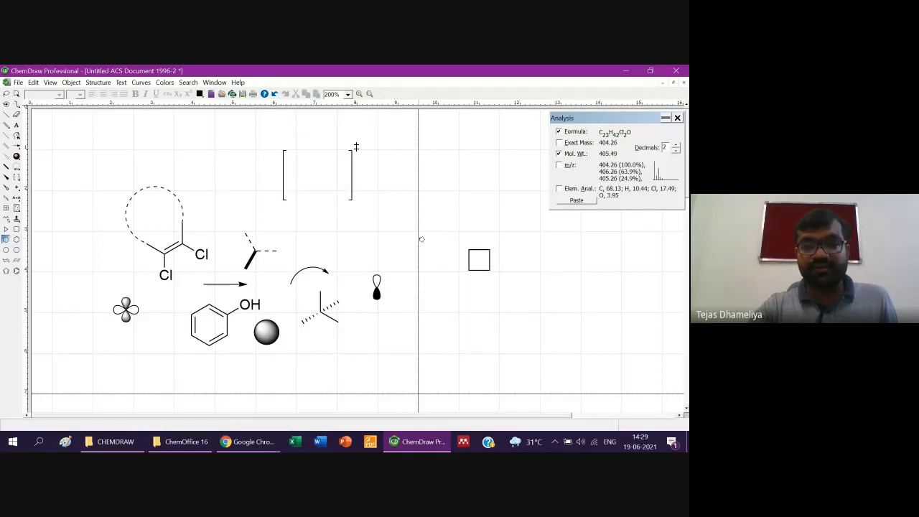
click(520, 256)
click(16, 239)
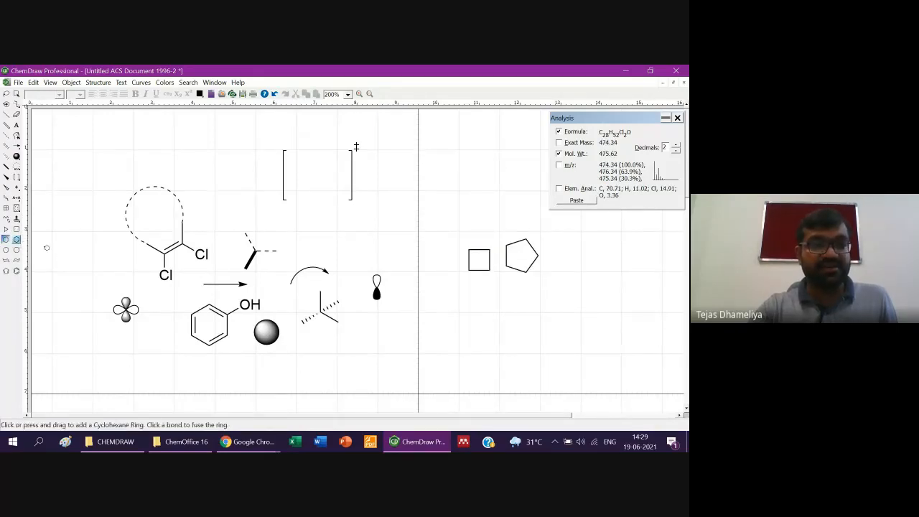
click(558, 250)
Place two chair cyclohexanes below the ring row and a cyclopentadiene ring beside the square brackets
click(6, 260)
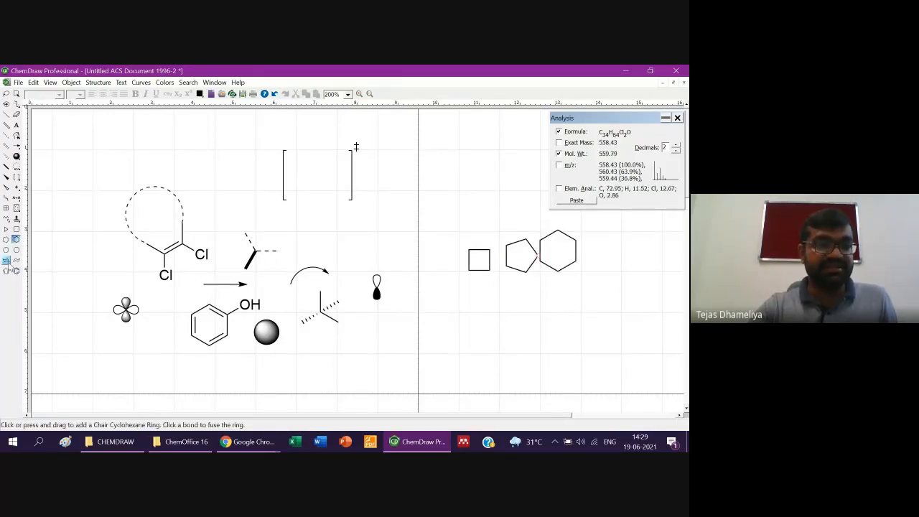
click(452, 345)
click(518, 337)
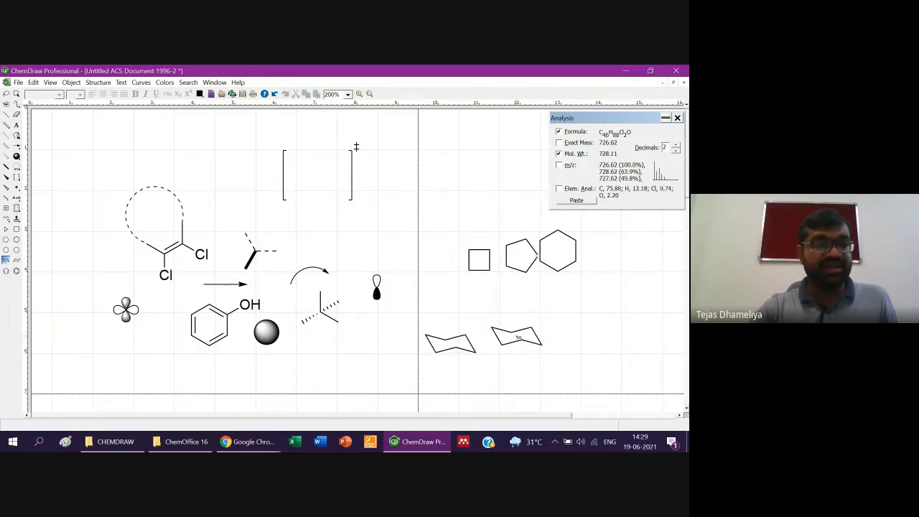
click(16, 271)
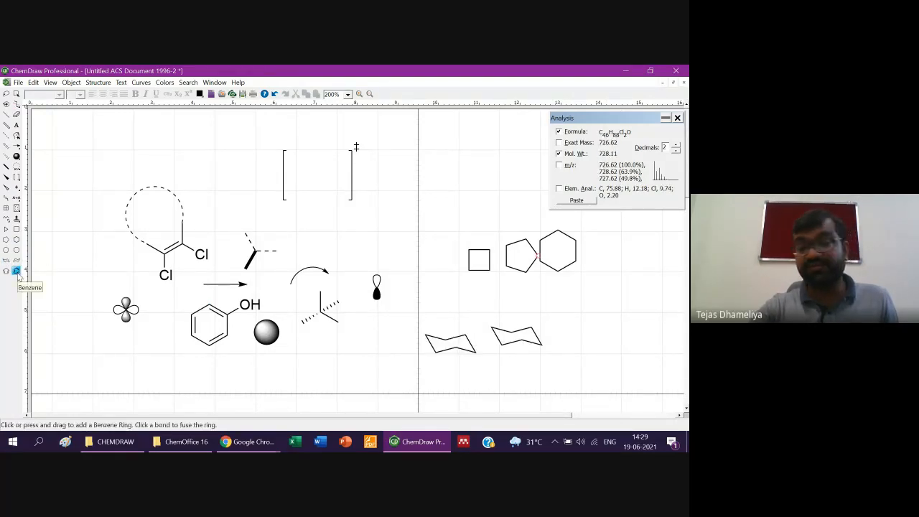
click(6, 270)
click(404, 199)
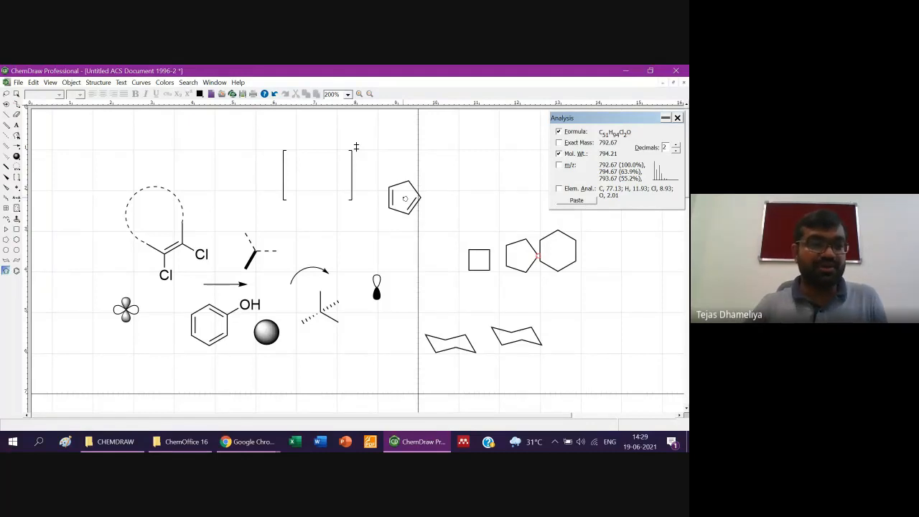
Draw a tall, narrow single-lane TLC plate beside the dashed arc
click(17, 213)
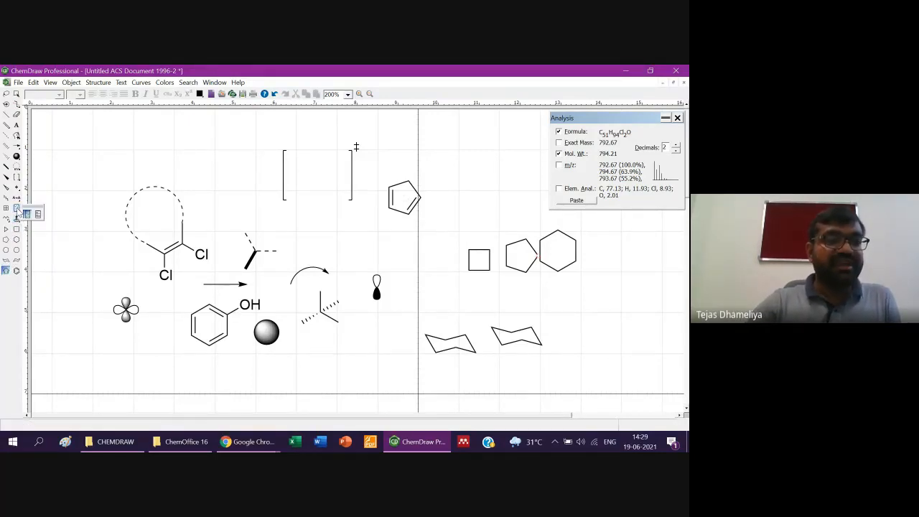
click(27, 214)
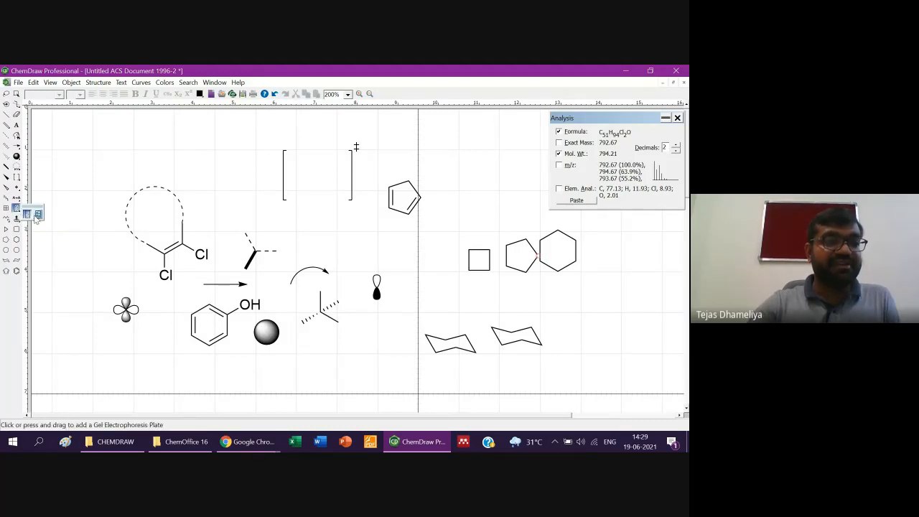
drag(68, 146, 82, 244)
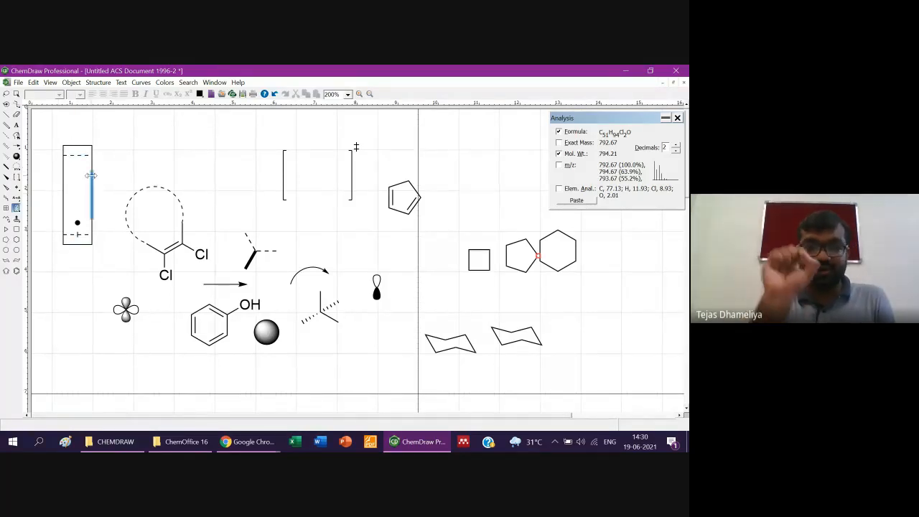
Select all drawn objects and delete them to clear the page
click(17, 220)
click(180, 166)
key(ctrl+a)
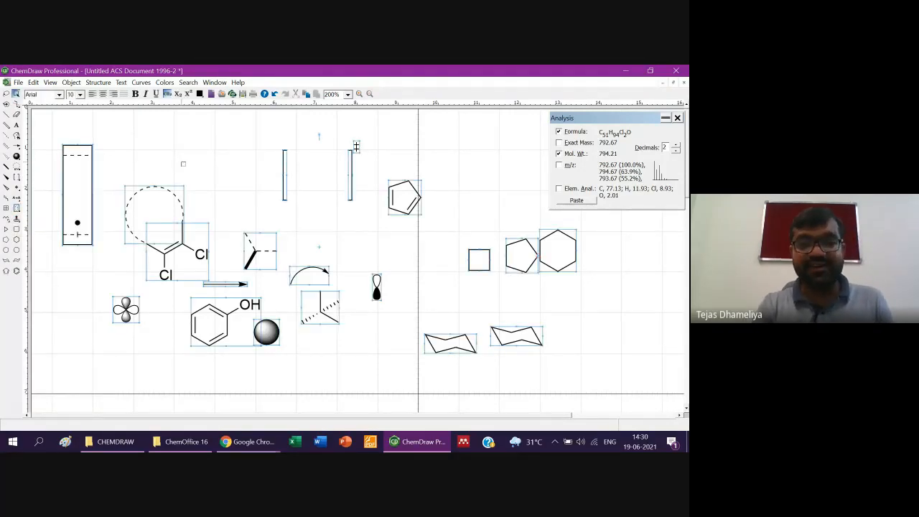
key(Delete)
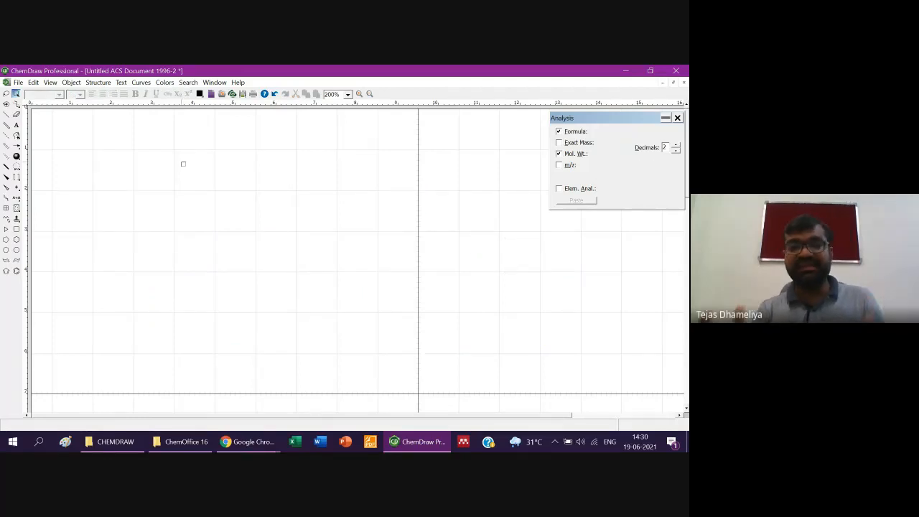
Place the black double-helix template from the Advanced BioDraw collection in the upper middle of the page
click(18, 220)
mouse_move(66, 173)
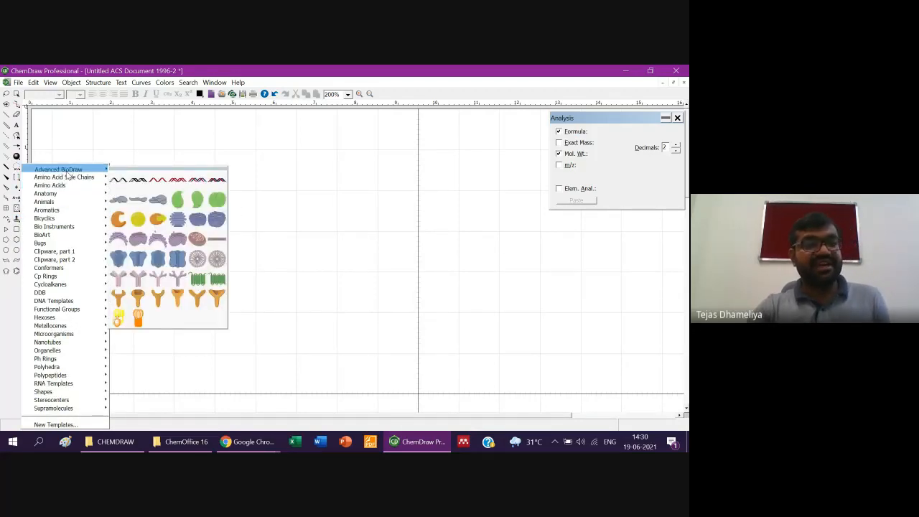
click(68, 175)
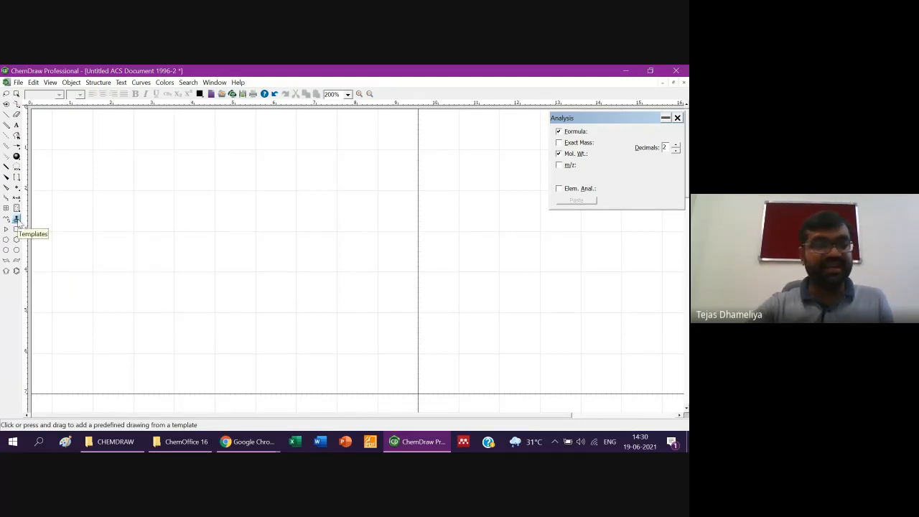
click(17, 219)
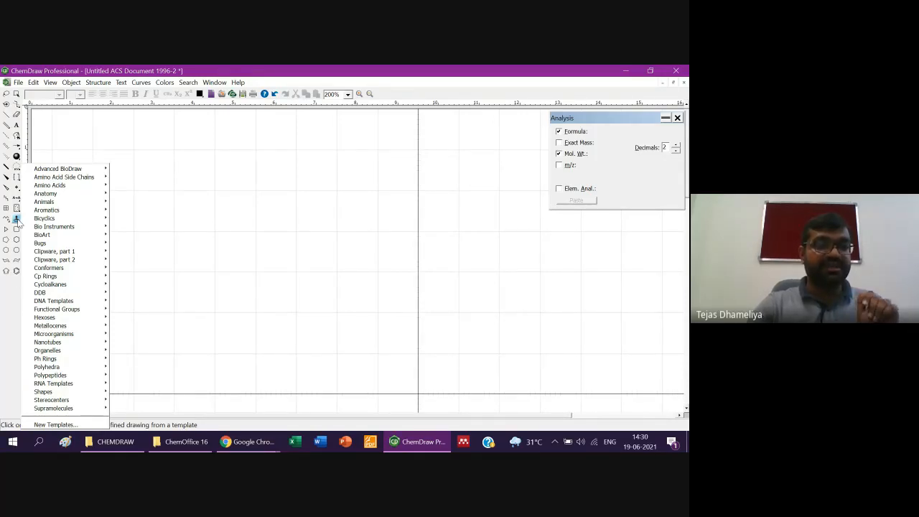
mouse_move(72, 171)
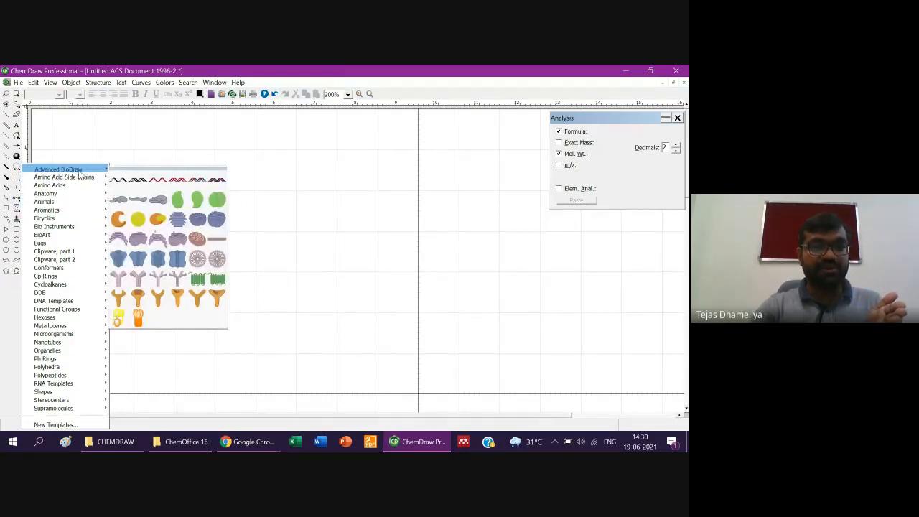
click(137, 178)
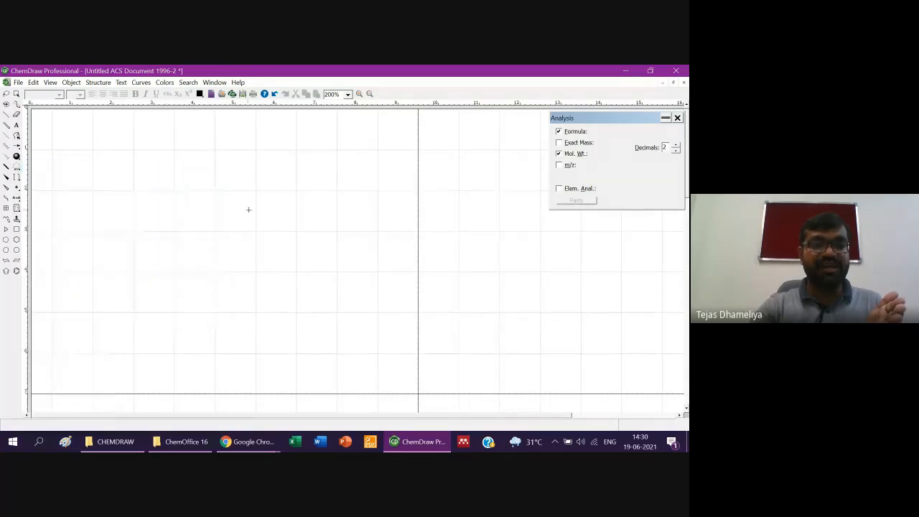
click(249, 209)
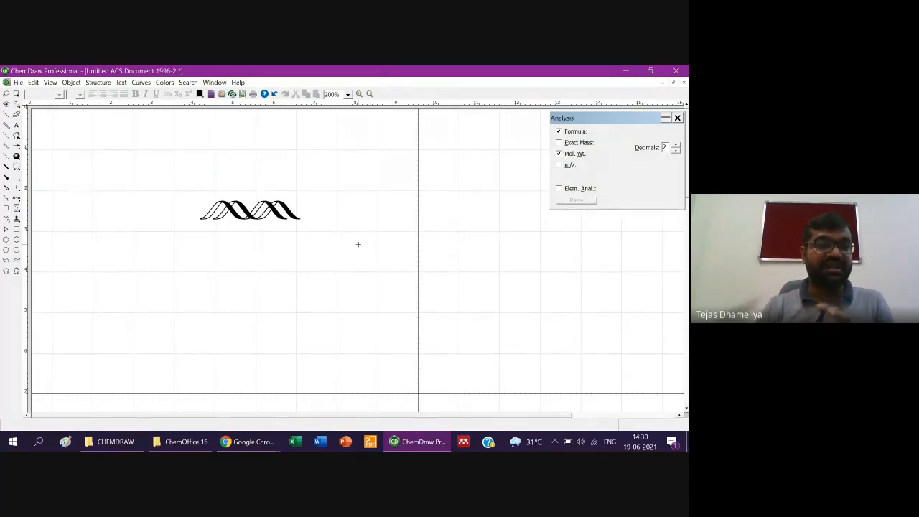
Place the indole-bearing side chain from the Amino Acid Side Chains templates beside the double helix
click(18, 220)
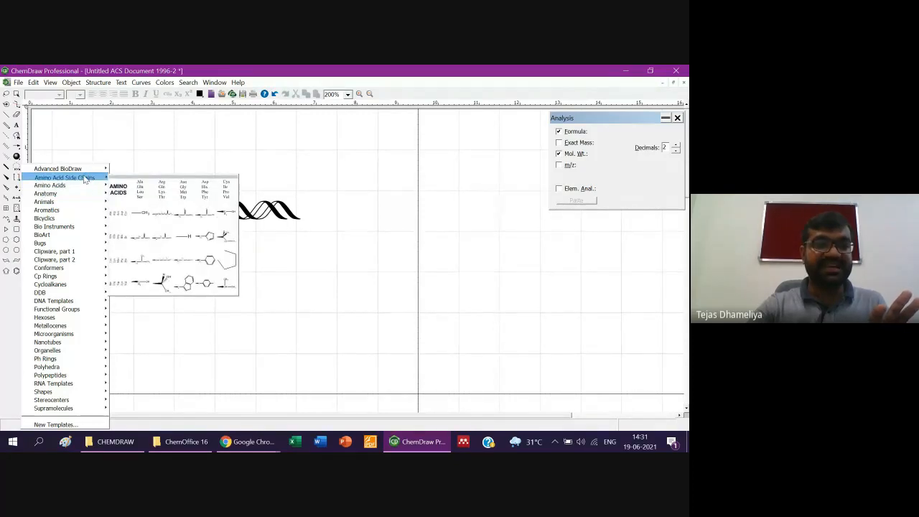
click(185, 284)
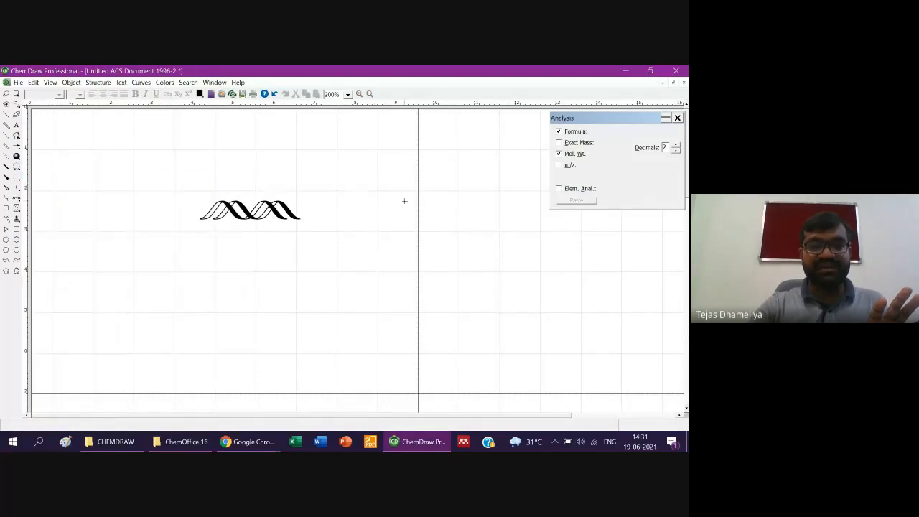
click(436, 252)
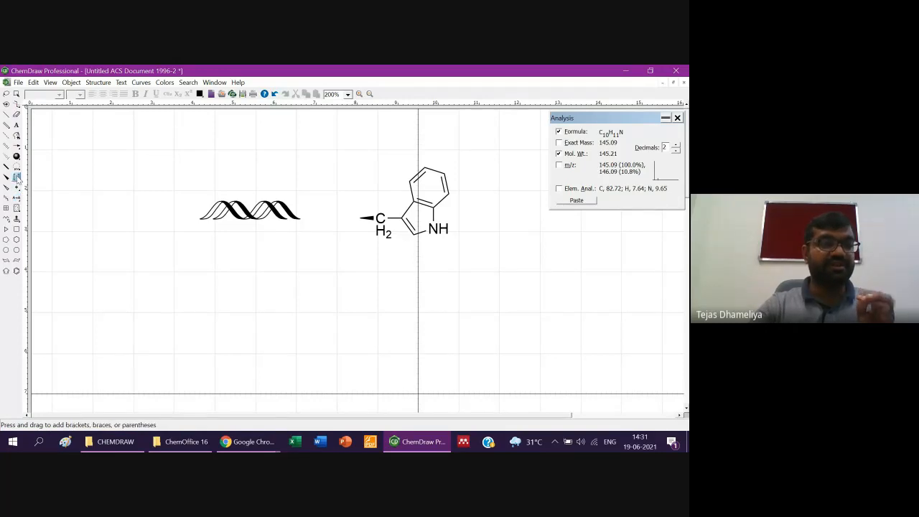
Place the kidney cross-section from the Anatomy templates below the double helix
click(15, 219)
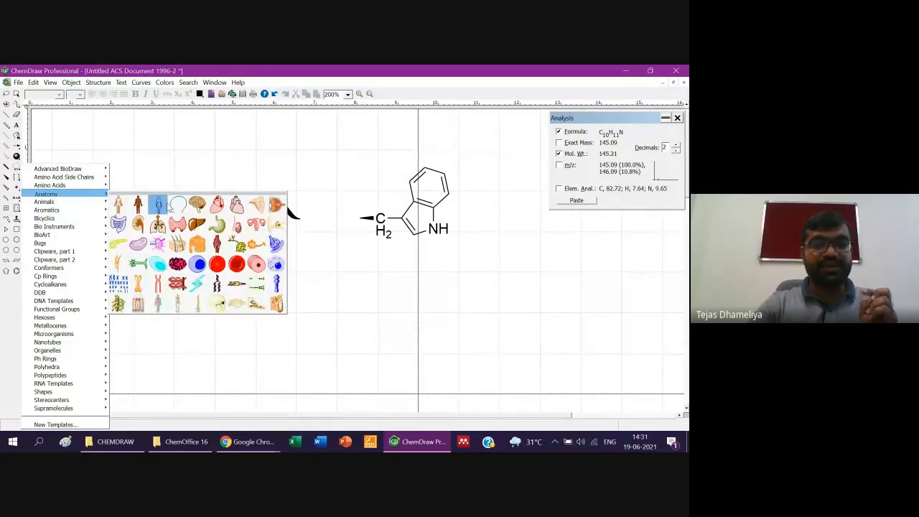
click(139, 227)
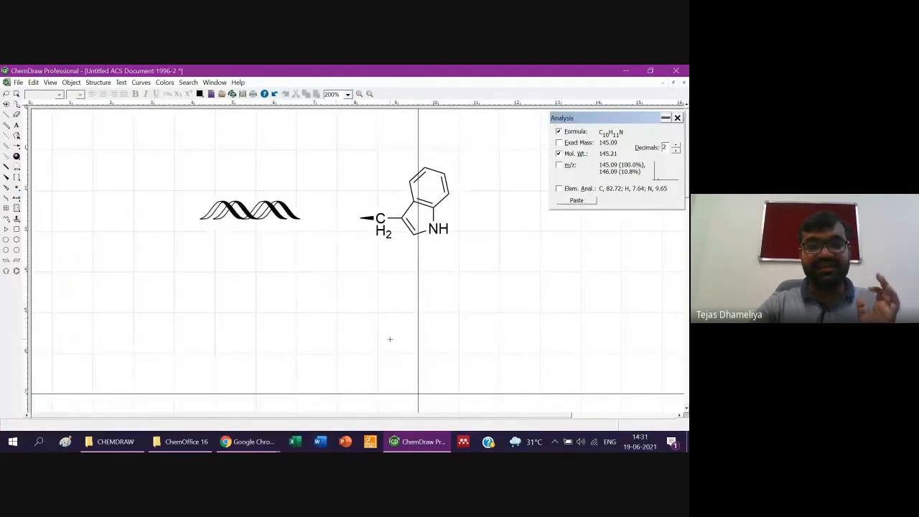
click(279, 297)
key(ctrl+z)
drag(268, 302, 286, 290)
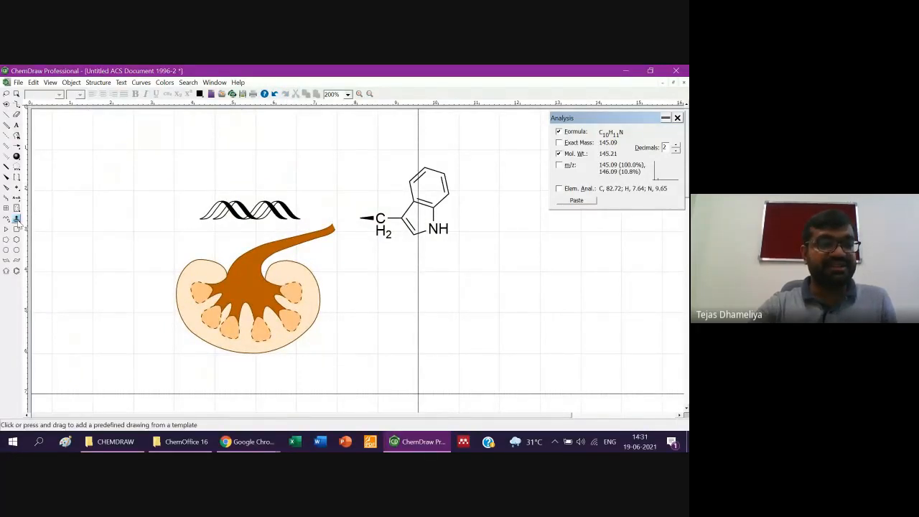
Place the fullerene cage from the Aromatics templates below the indole side chain
click(17, 219)
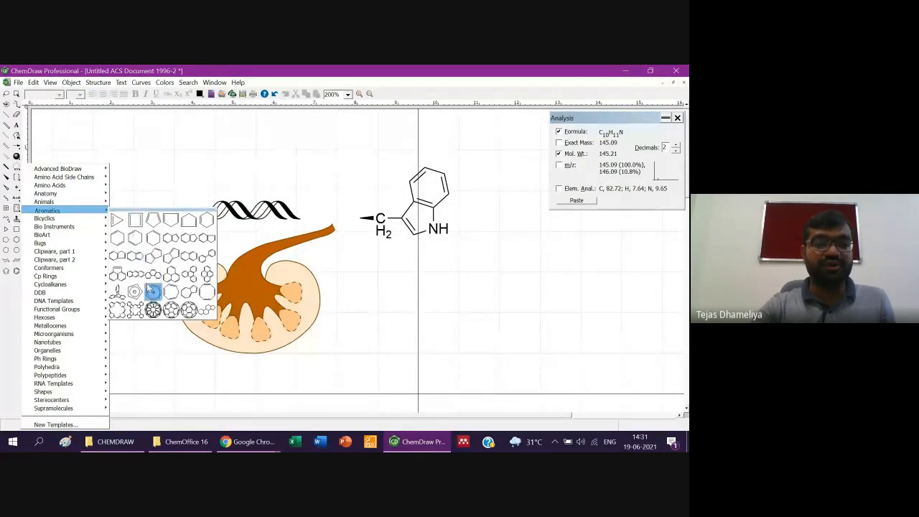
click(153, 310)
click(416, 305)
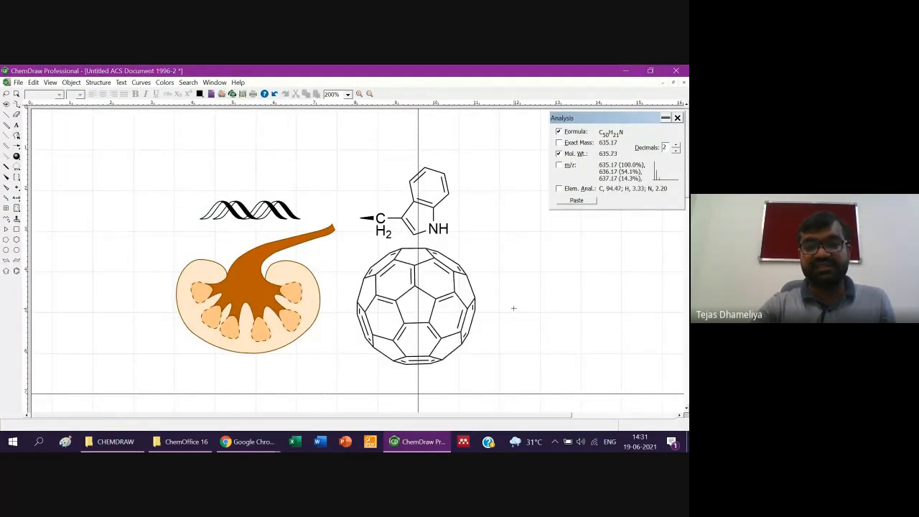
Place the syringe from the Bio Instruments templates in the upper-left part of the page
click(22, 220)
mouse_move(46, 228)
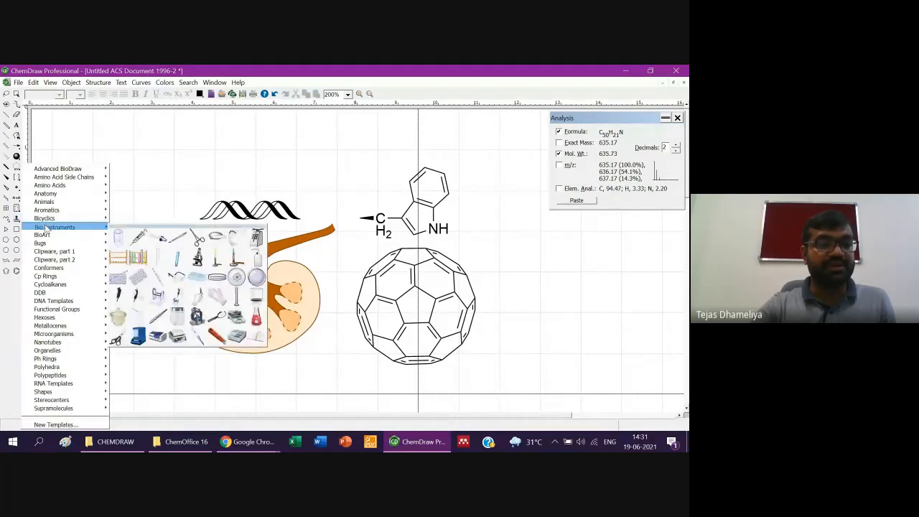
click(143, 242)
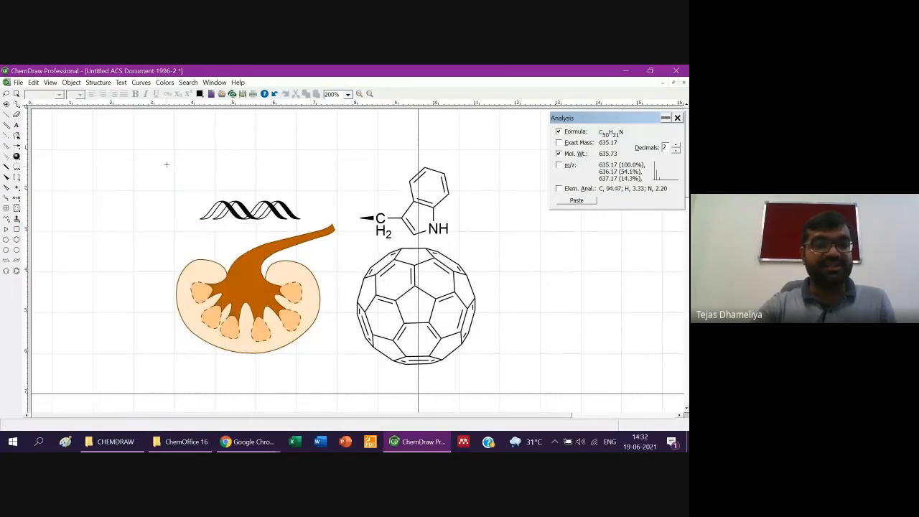
click(141, 170)
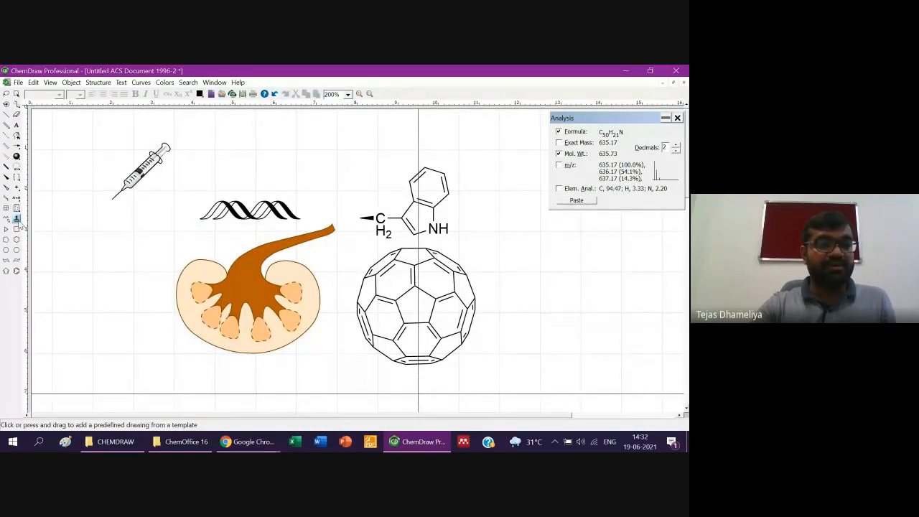
Place the glove and the hand holding a syringe from the Bio Instruments templates at the page's left edge
click(20, 223)
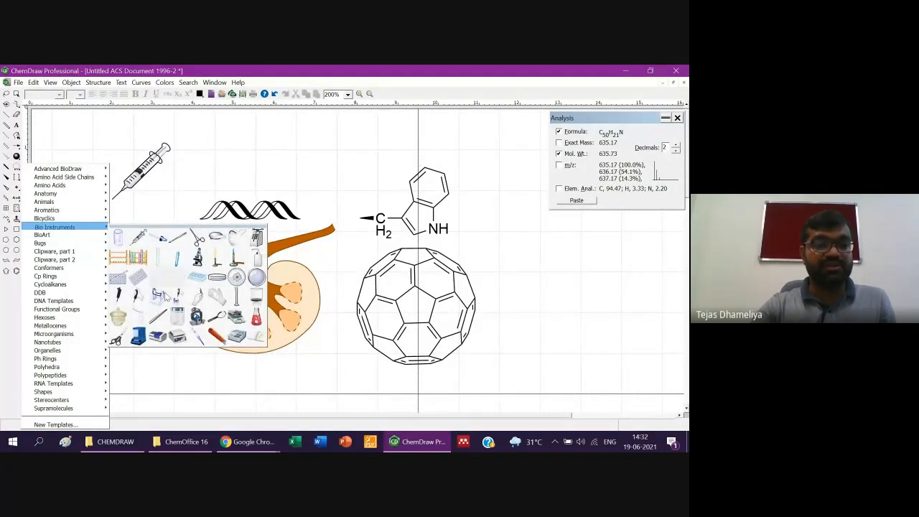
click(214, 298)
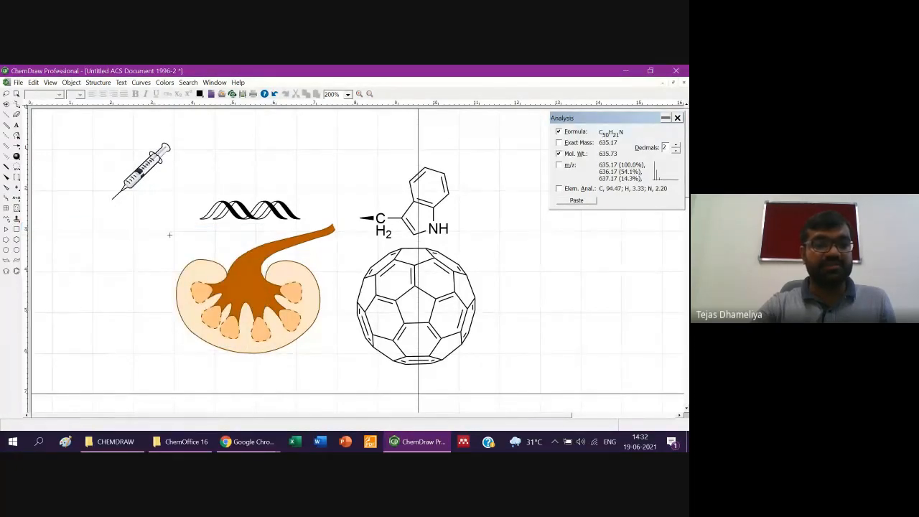
drag(89, 241, 39, 271)
Look through the template collections from Bugs down to Polypeptides, including Cp Rings, DDB, Hexoses and Nanotubes
drag(16, 221, 40, 235)
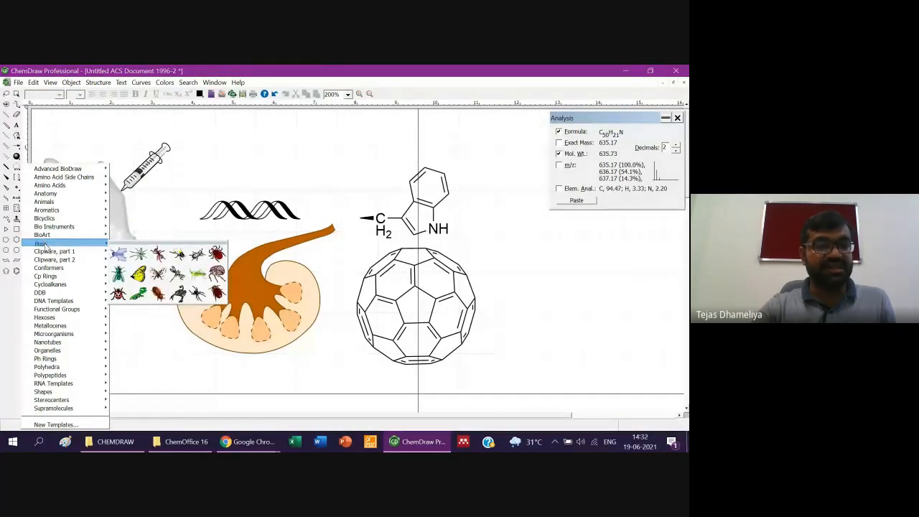
mouse_move(48, 253)
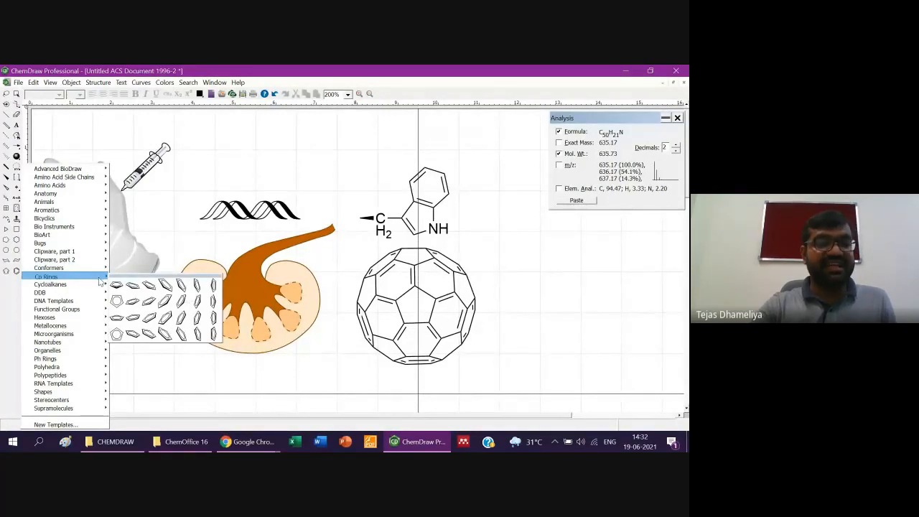
mouse_move(101, 293)
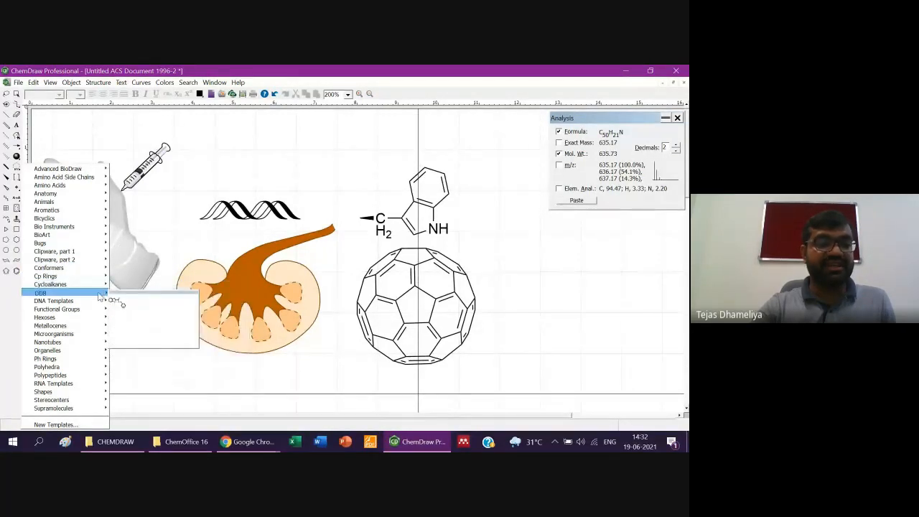
mouse_move(98, 311)
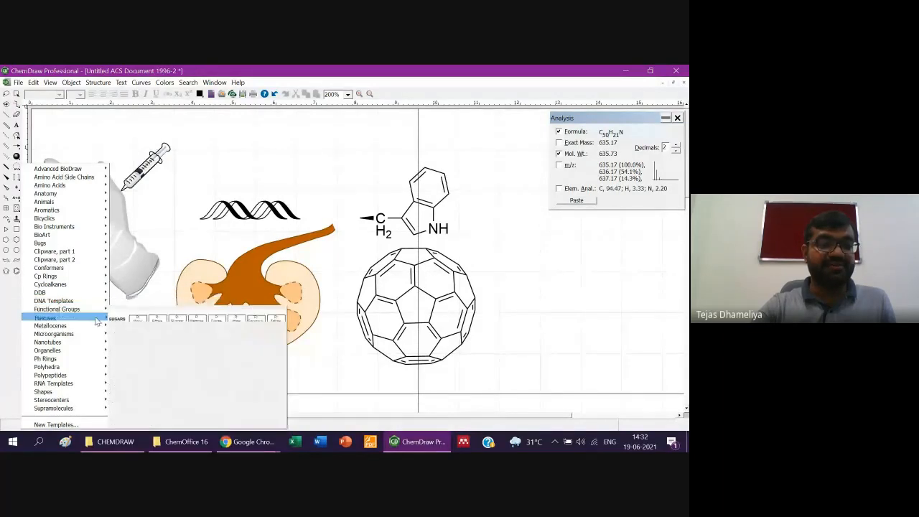
mouse_move(95, 335)
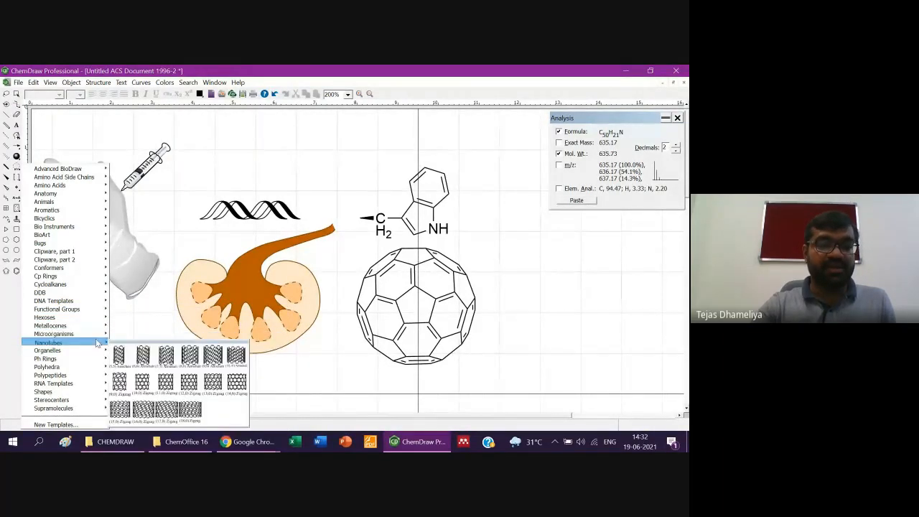
mouse_move(96, 352)
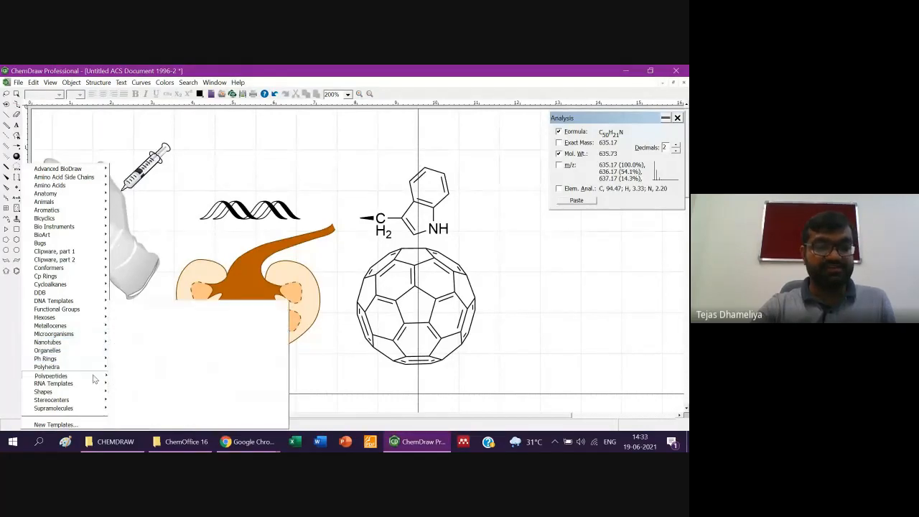
Place the green recycling symbol from the Shapes templates above the double helix
mouse_move(98, 404)
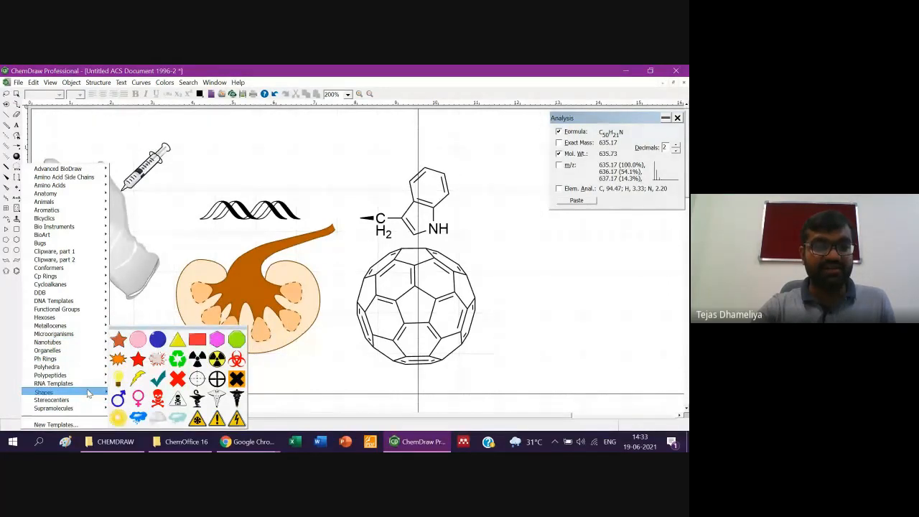
mouse_move(98, 375)
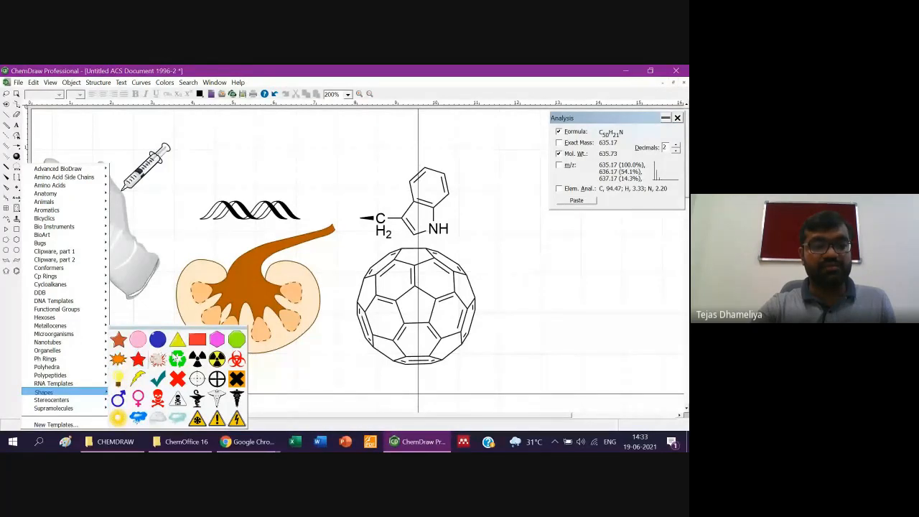
click(179, 359)
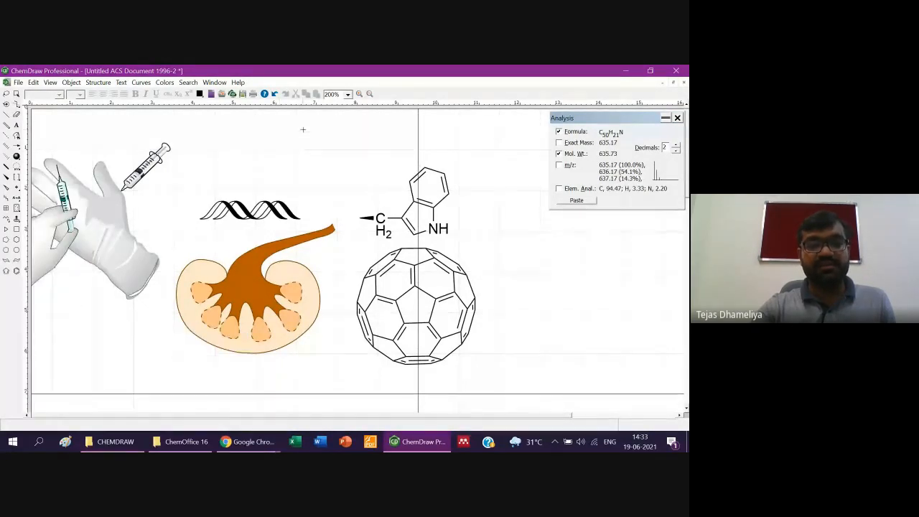
mouse_move(303, 129)
mouse_down()
mouse_move(303, 144)
mouse_move(303, 136)
mouse_up()
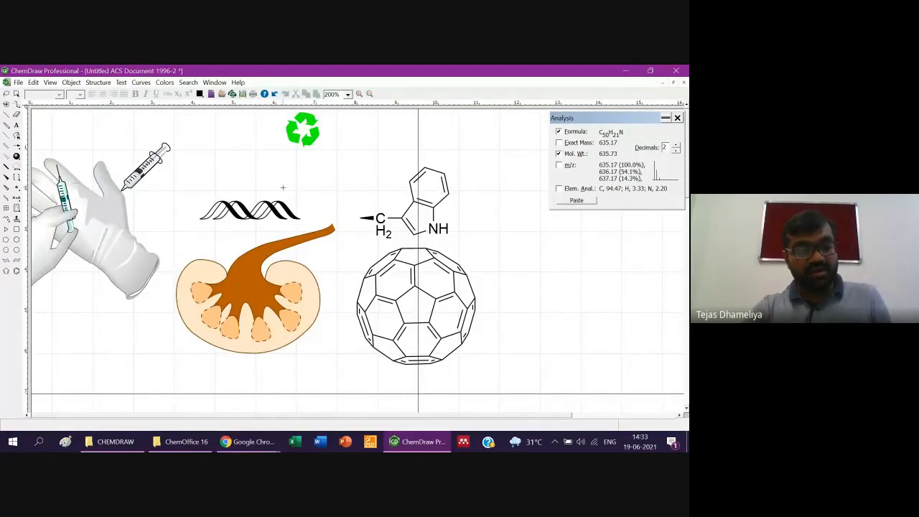
Delete all the template drawings and draw a benzene ring in the upper middle of the page
key(ctrl+a)
key(Delete)
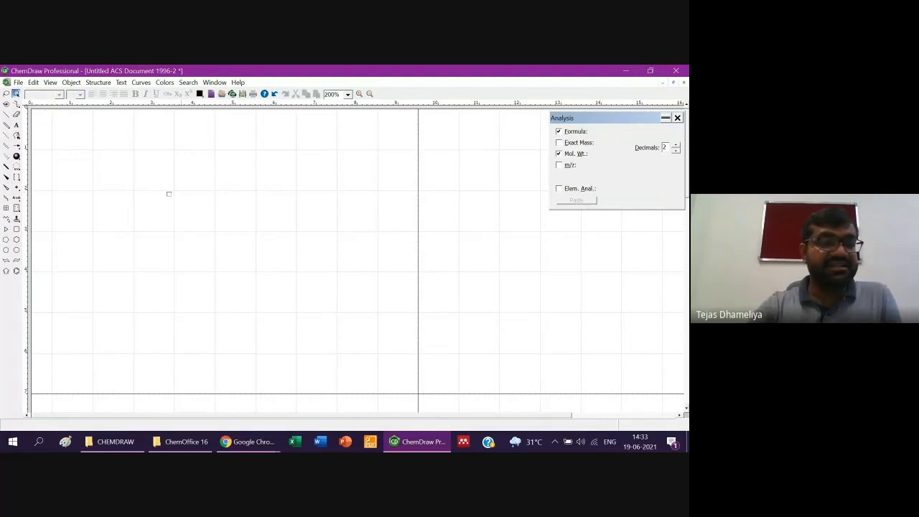
click(16, 270)
click(271, 209)
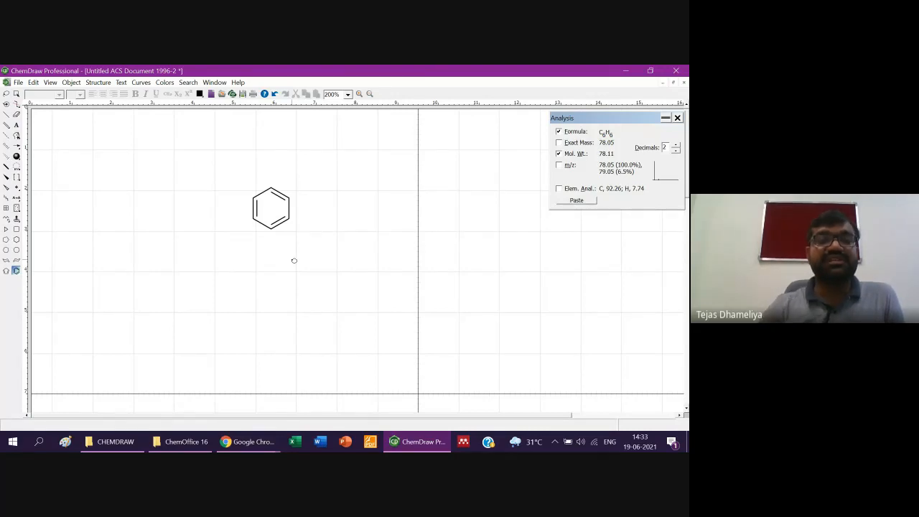
Select the benzene ring, include Exact Mass, m/z and Elem. Anal. in its analysis, and paste the results below it
click(16, 94)
click(558, 142)
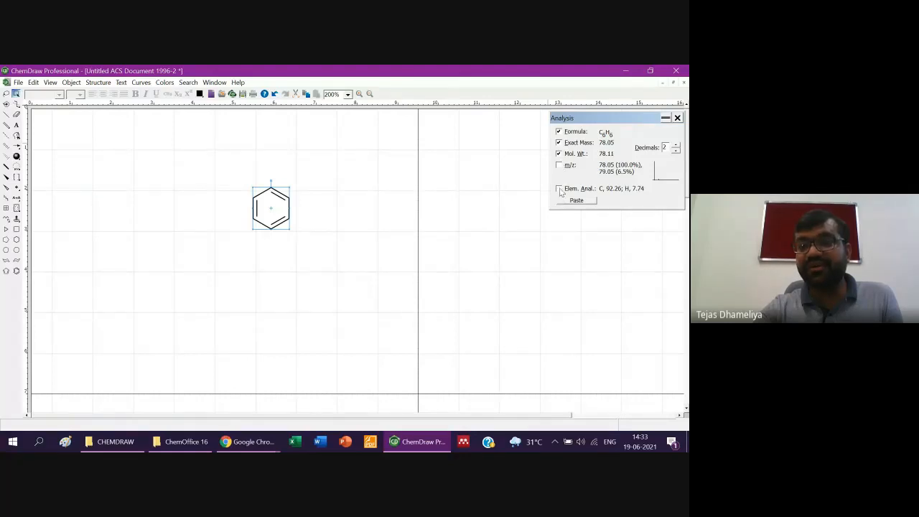
click(559, 166)
click(560, 190)
click(573, 201)
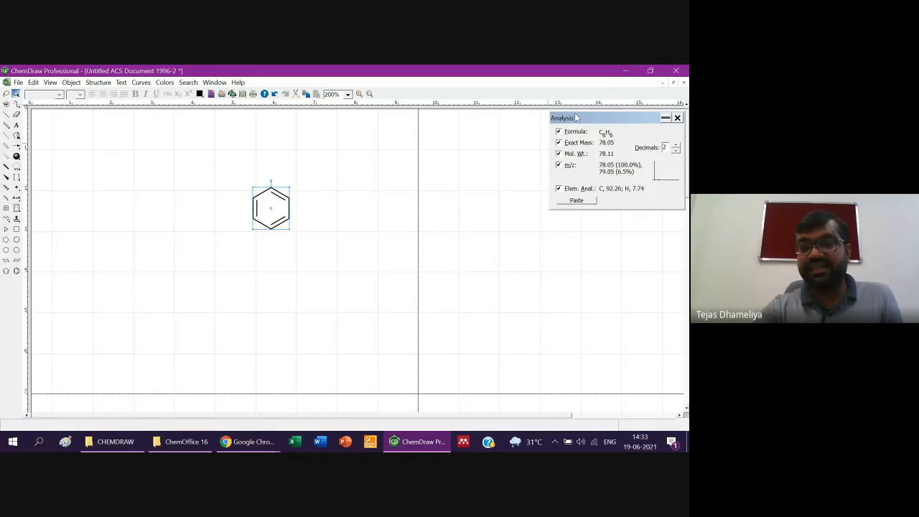
click(568, 203)
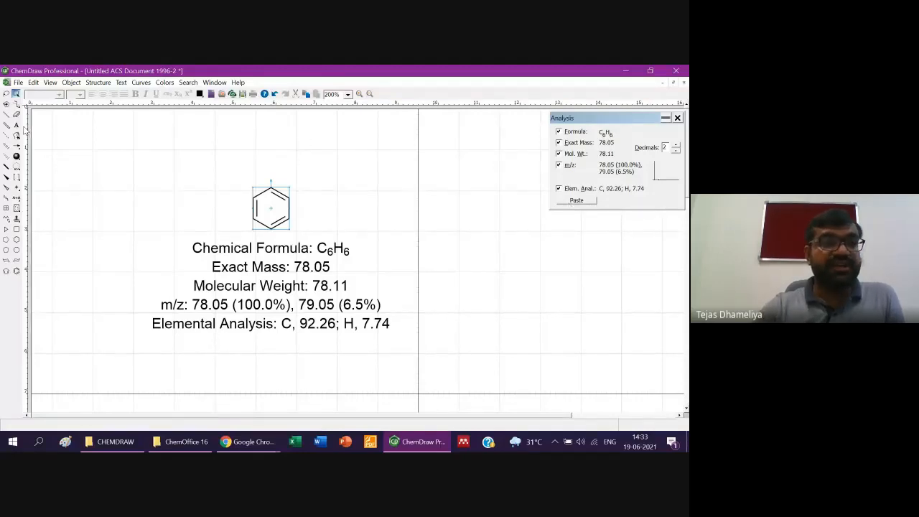
Delete the benzene ring and its analysis text to clear the page
click(92, 85)
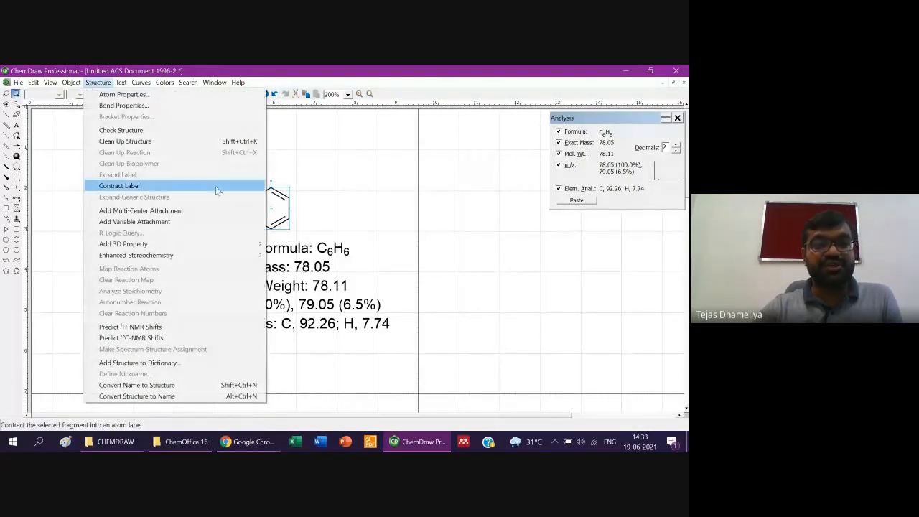
click(344, 196)
key(ctrl+a)
key(Delete)
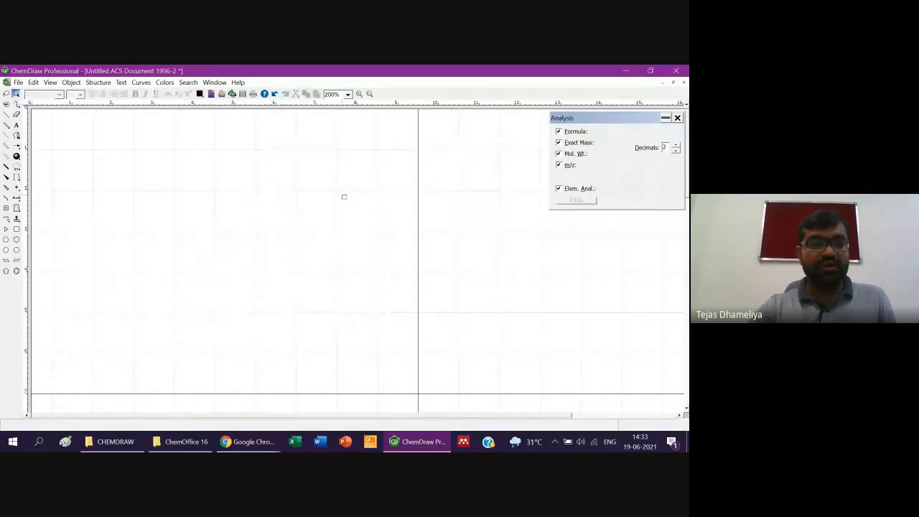
Draw a new benzene ring on the empty page, slightly above its middle
click(15, 270)
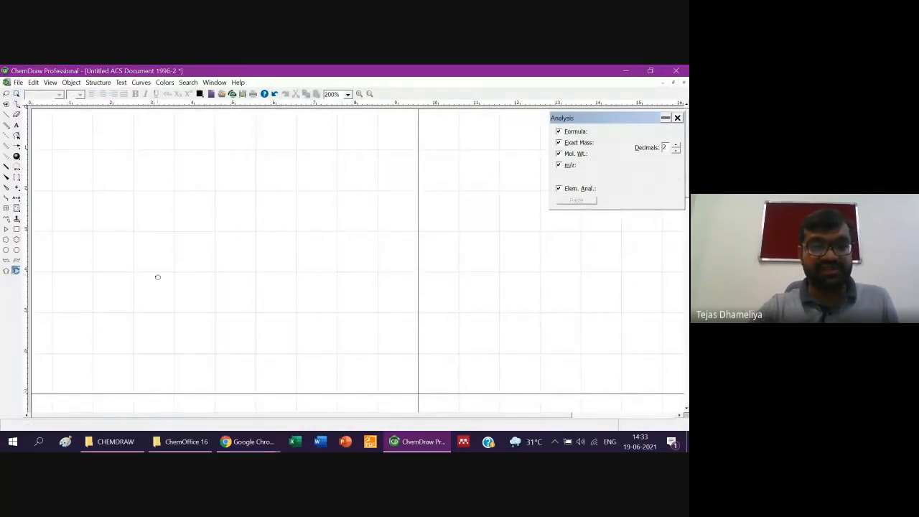
click(71, 82)
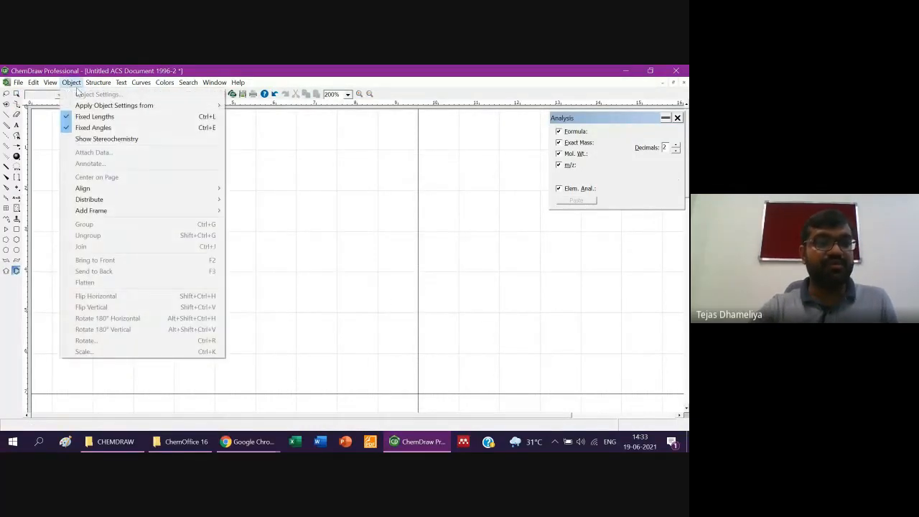
mouse_move(98, 82)
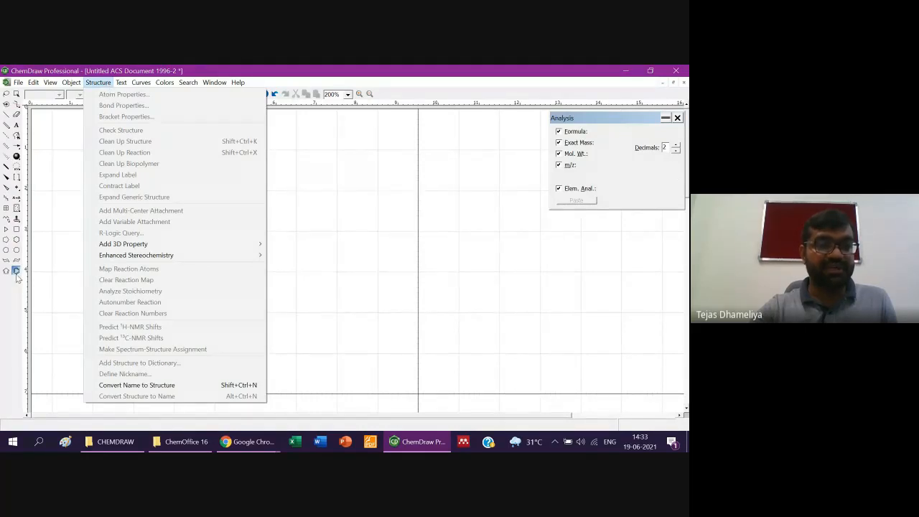
click(242, 224)
click(242, 222)
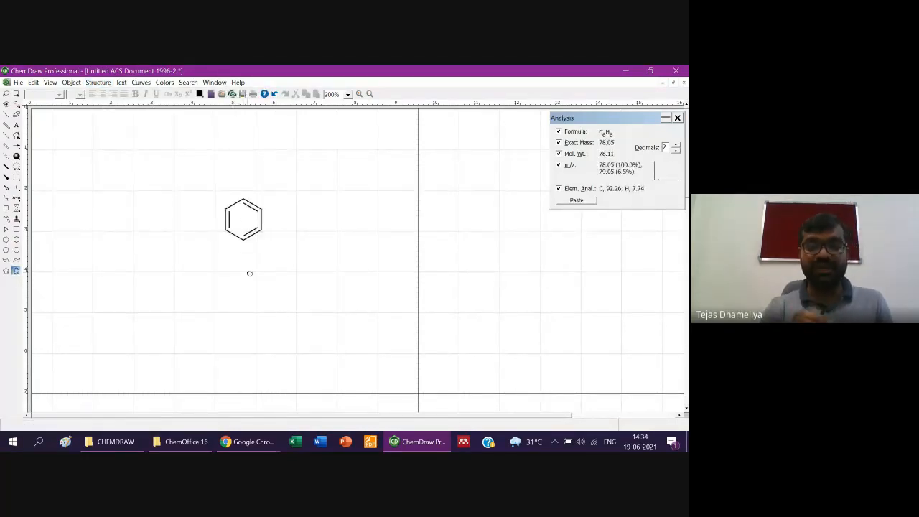
Attach a single bond to the benzene ring's top carbon and label its end as OH to make phenol
click(8, 116)
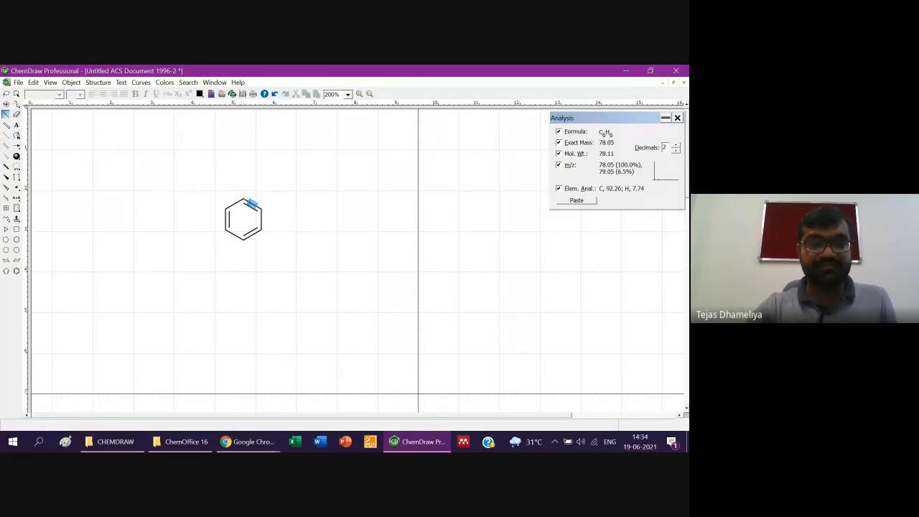
click(251, 203)
key(ctrl+z)
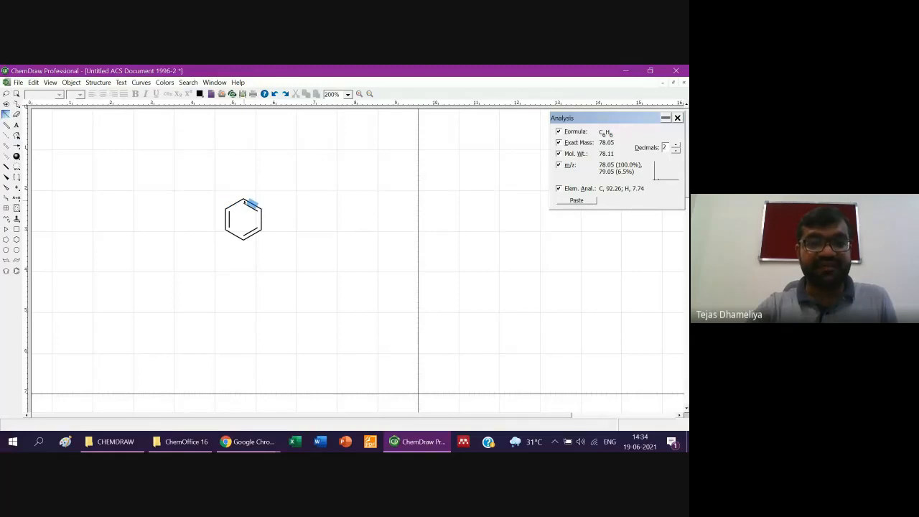
click(243, 197)
key(o)
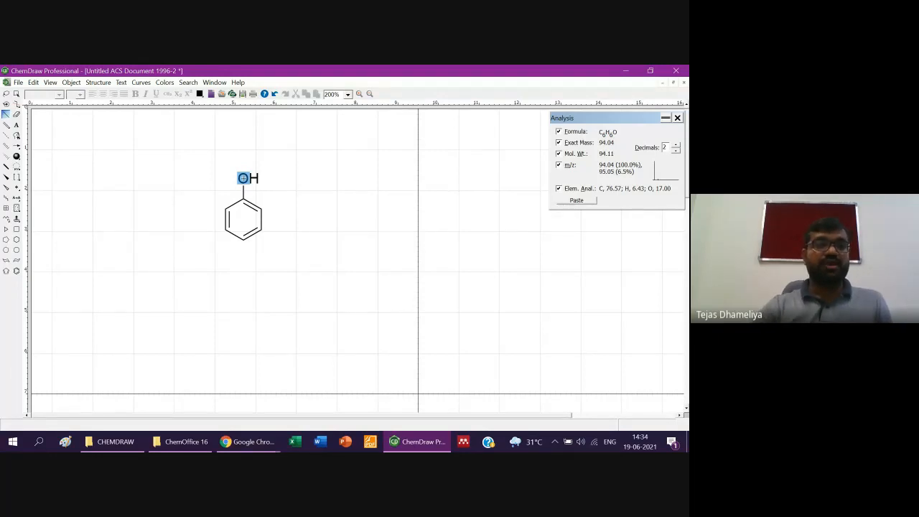
Clean up the drawn phenol structure
click(105, 82)
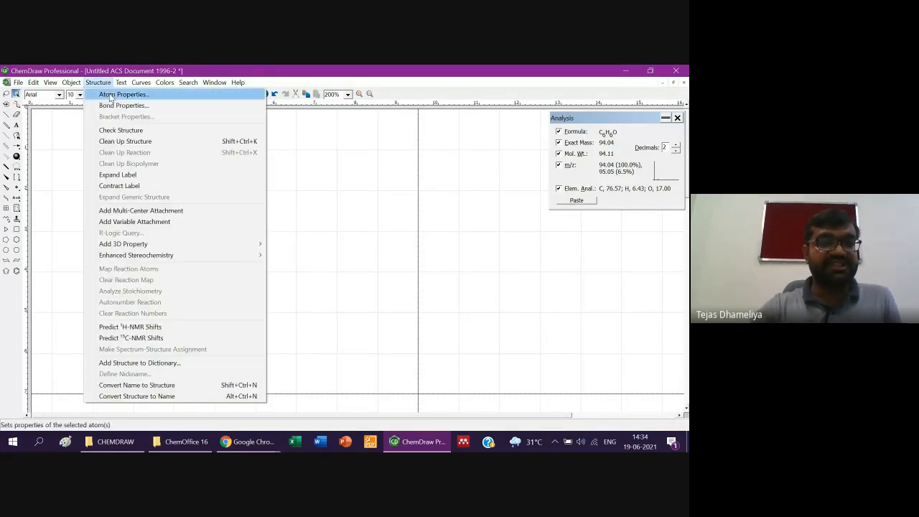
click(115, 142)
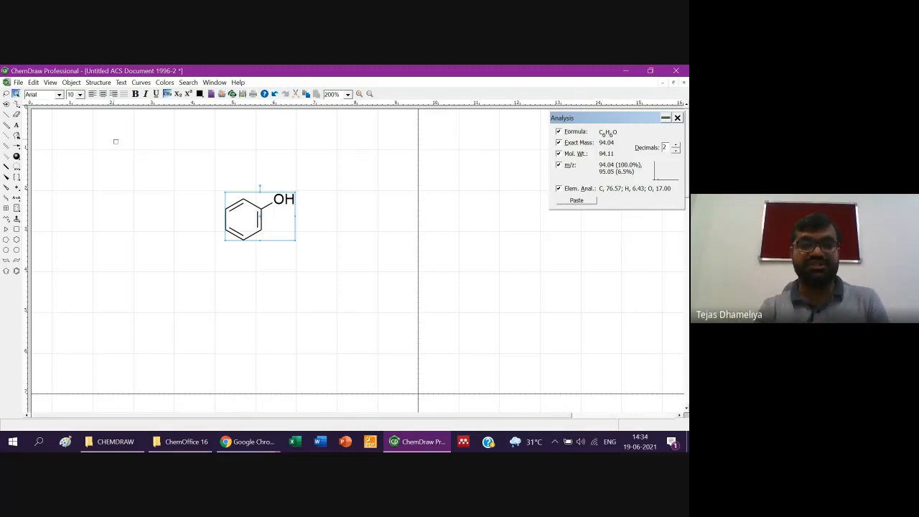
Draw a four-carbon single-bond chain below the phenol, giving its last bond an uneven, steeper angle
click(7, 115)
click(310, 330)
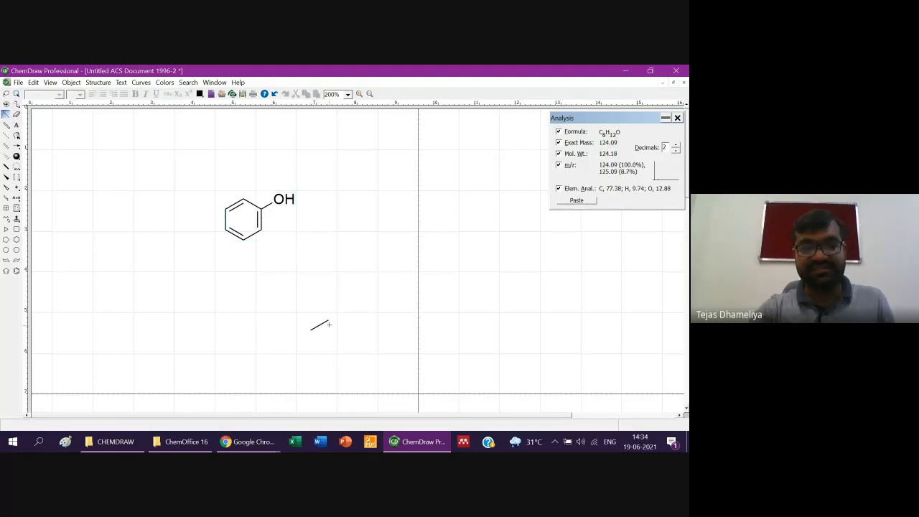
click(328, 321)
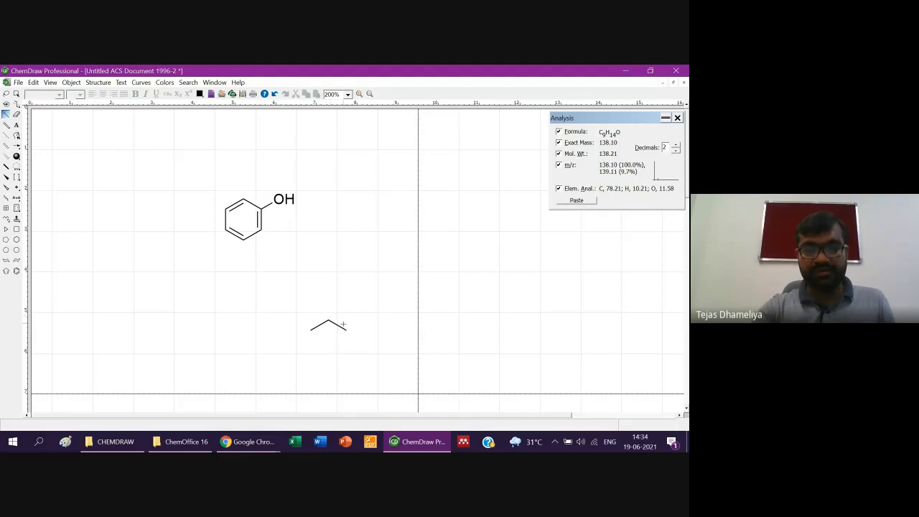
drag(347, 331, 354, 314)
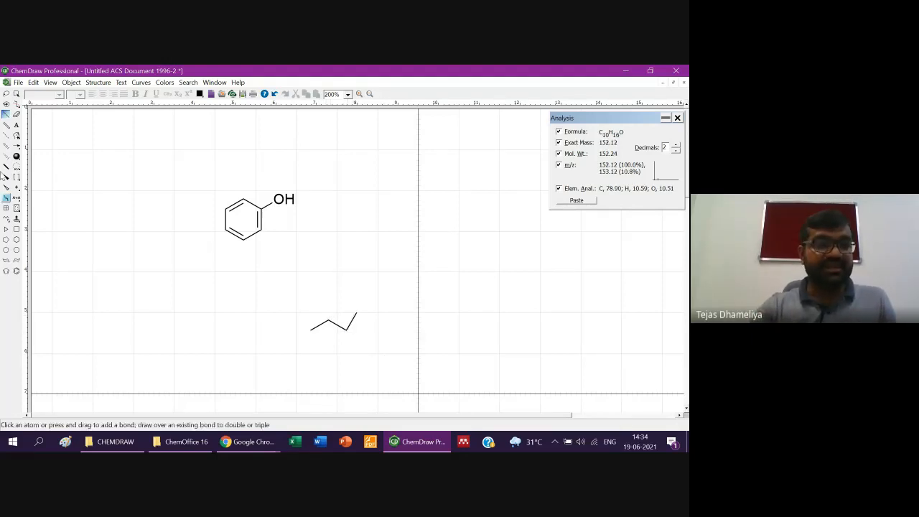
Select the four-carbon chain and run Clean Up Structure on it three times
click(15, 96)
click(15, 96)
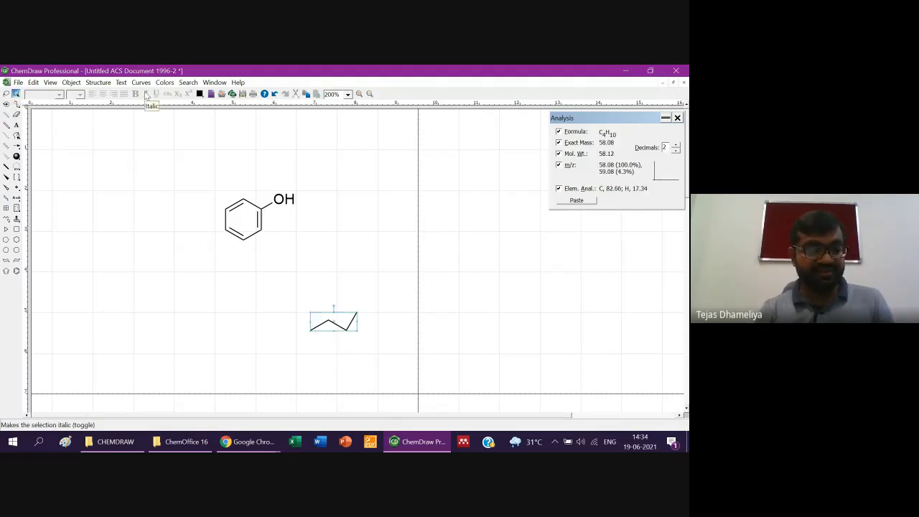
key(ctrl+shift+k)
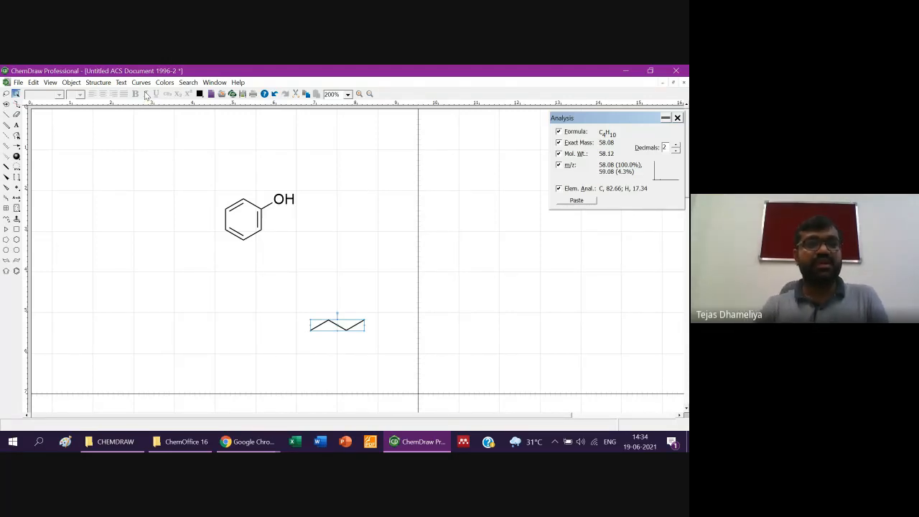
click(109, 83)
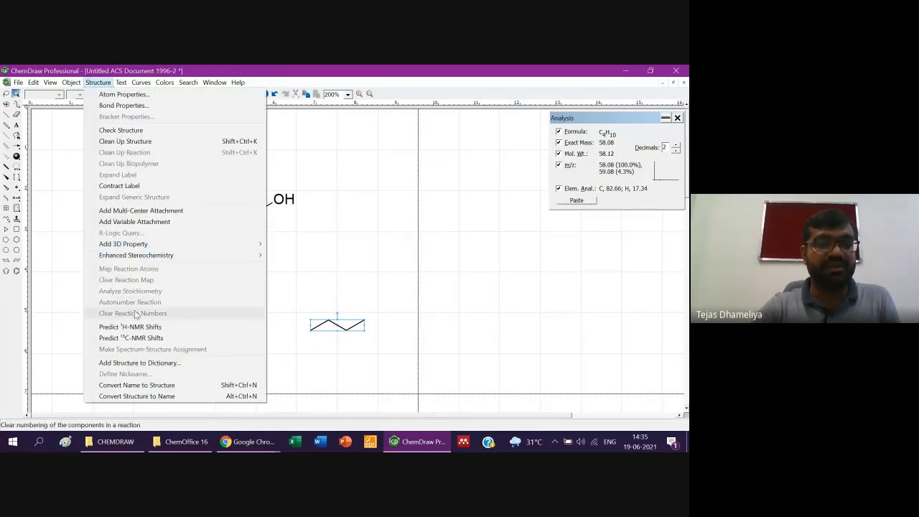
click(121, 142)
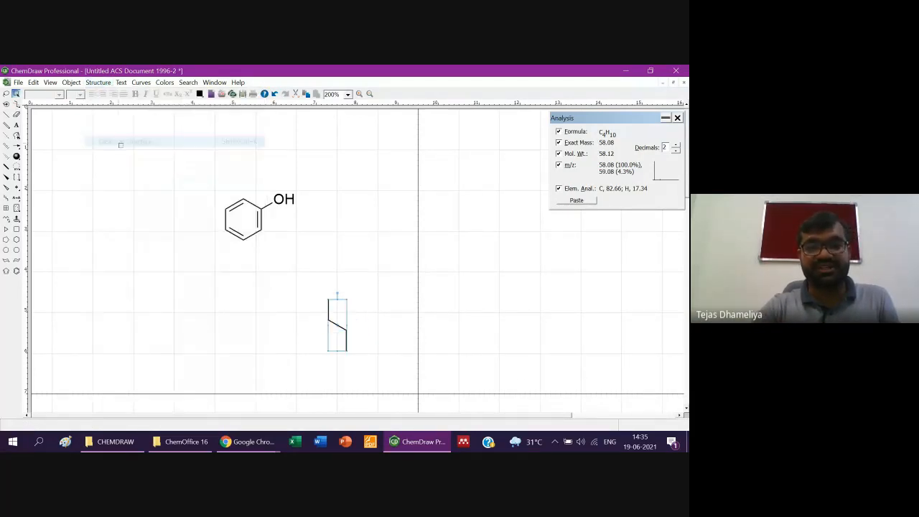
click(96, 84)
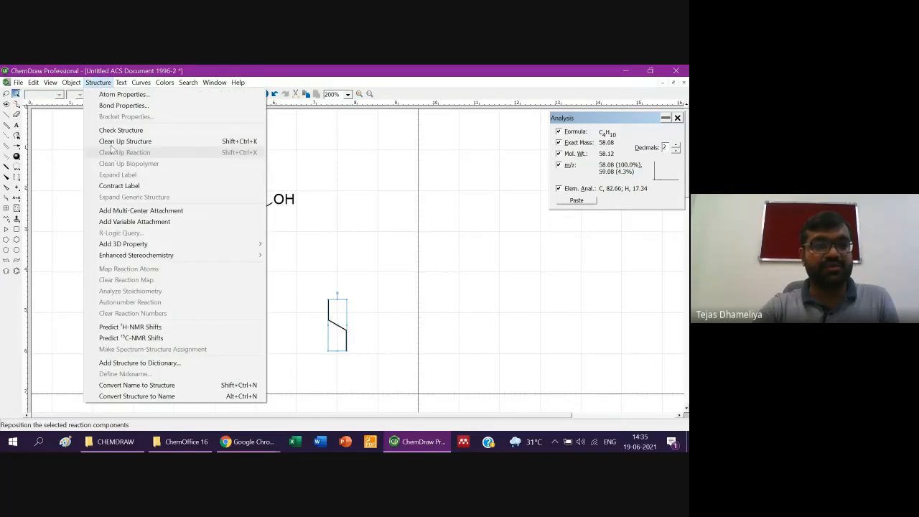
click(115, 141)
Delete the four-carbon chain, keeping only the phenol on the page
click(98, 81)
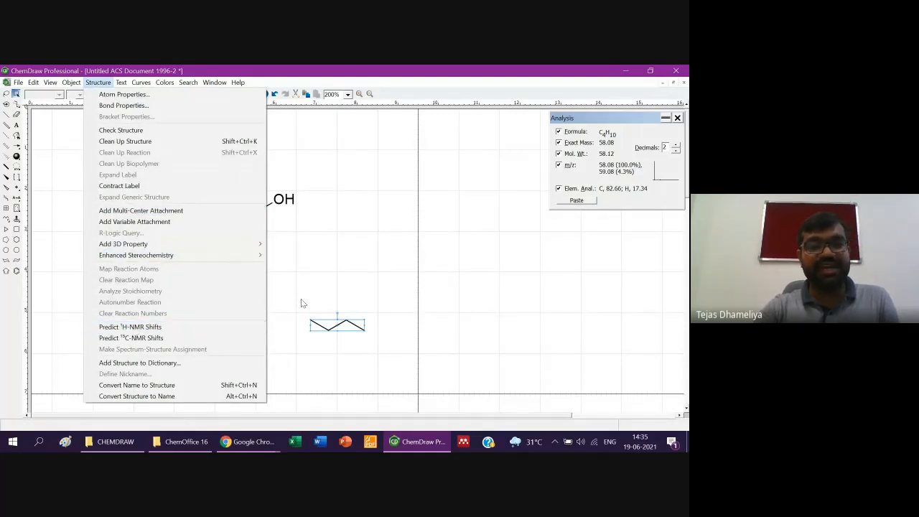
click(346, 308)
drag(302, 308, 385, 348)
key(Delete)
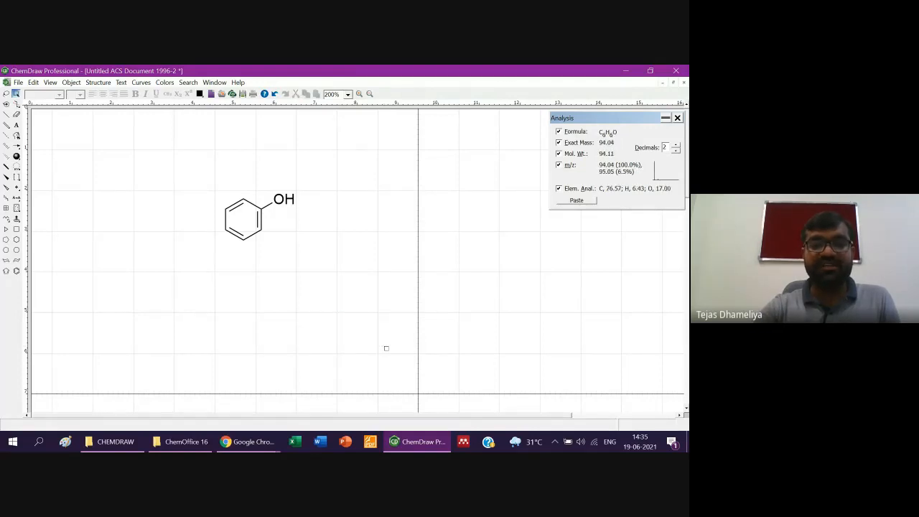
Select the whole phenol molecule and predict its 1H-NMR shifts
drag(176, 168, 323, 271)
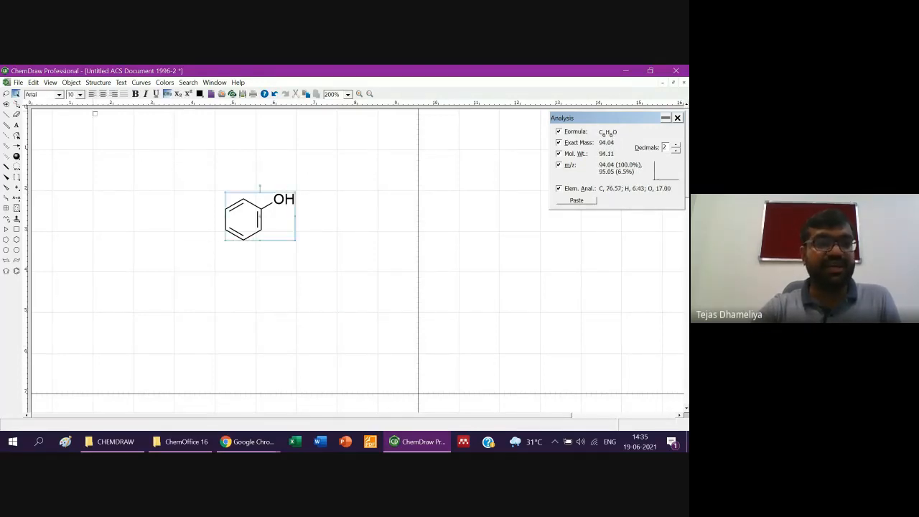
click(99, 82)
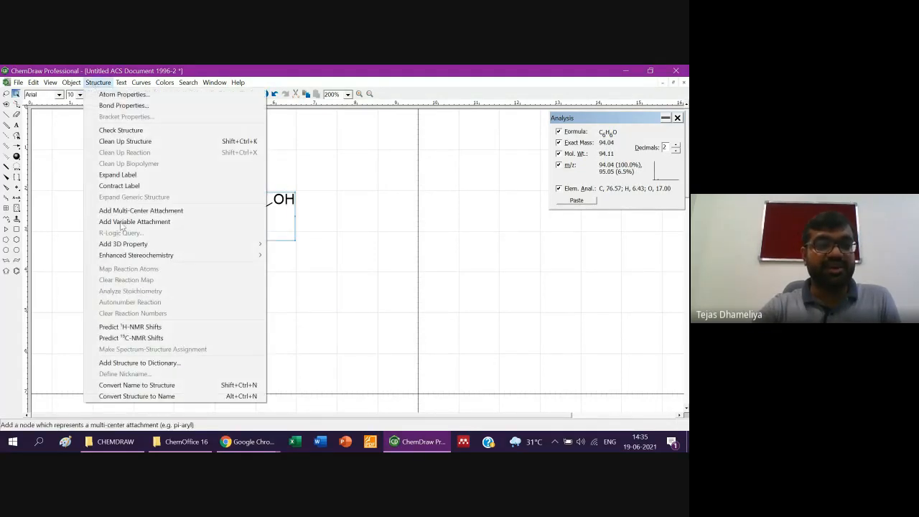
click(150, 328)
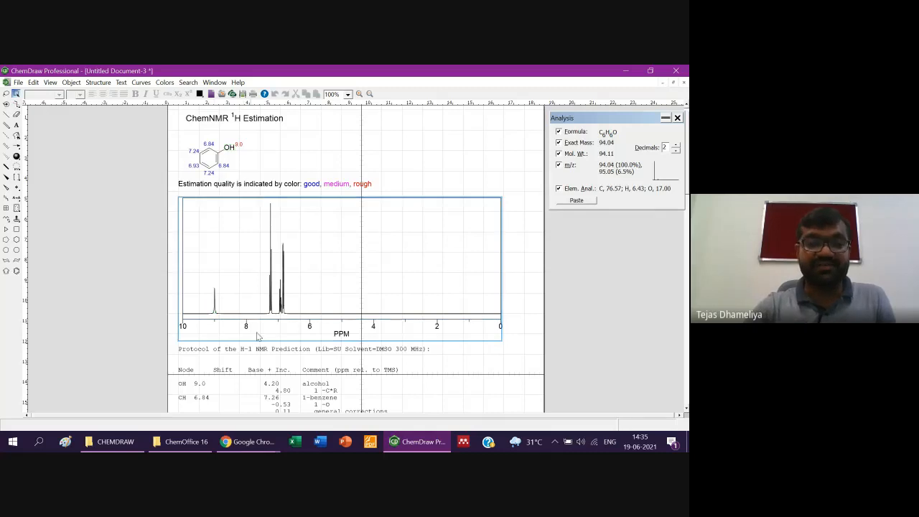
Select the phenol structure in the ChemNMR 1H estimation document and predict its 13C-NMR shifts
double_click(228, 147)
click(16, 126)
click(7, 105)
click(7, 94)
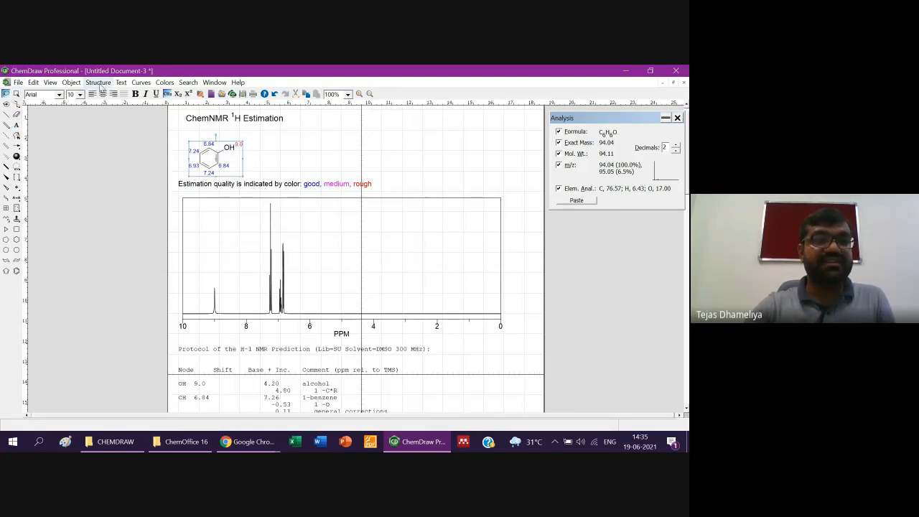
click(100, 84)
click(133, 339)
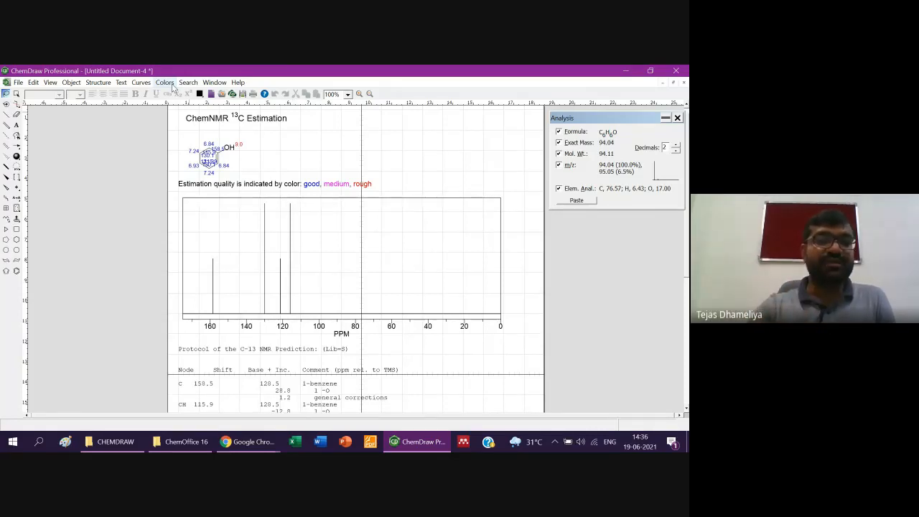
Close the 13C estimation, 1H estimation and phenol documents without saving any of them
click(105, 84)
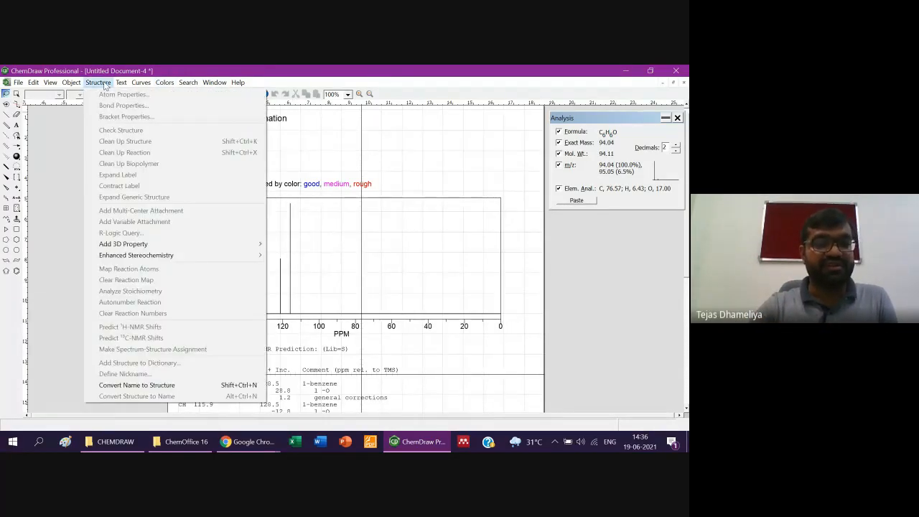
click(70, 181)
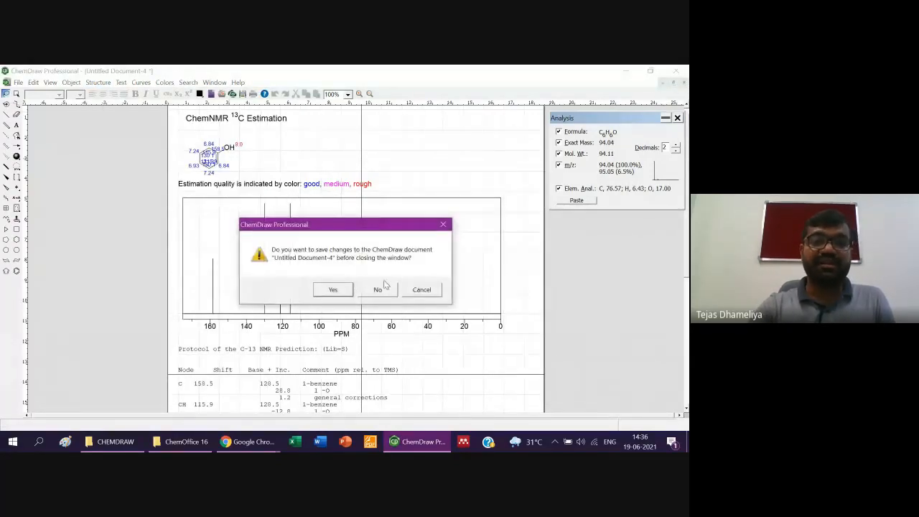
click(377, 289)
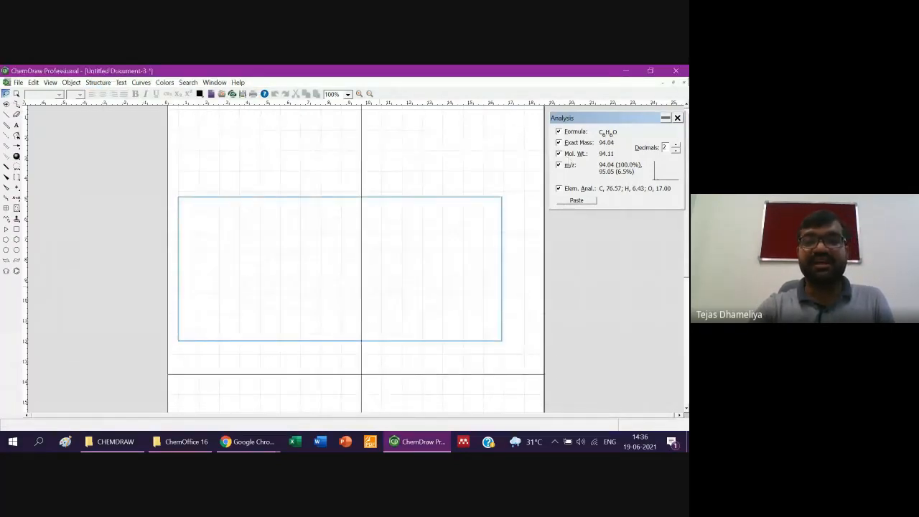
click(684, 82)
click(378, 289)
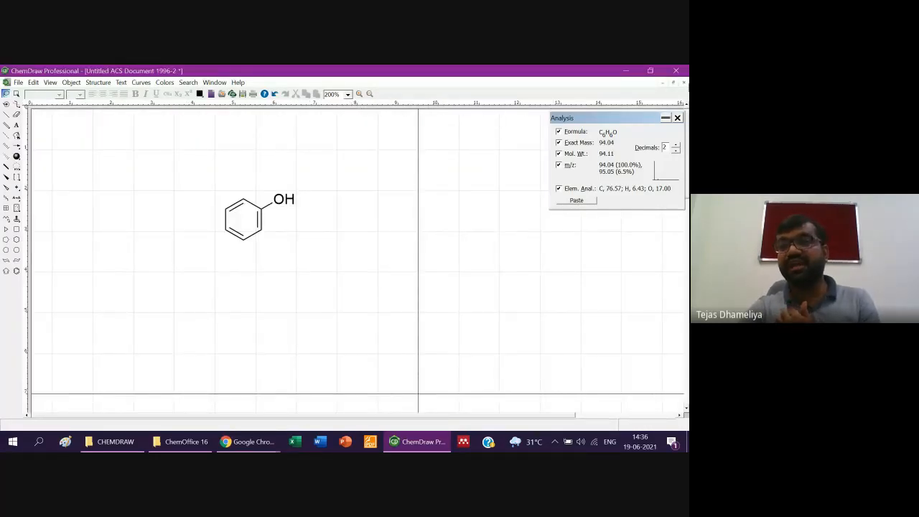
key(ctrl+w)
click(379, 289)
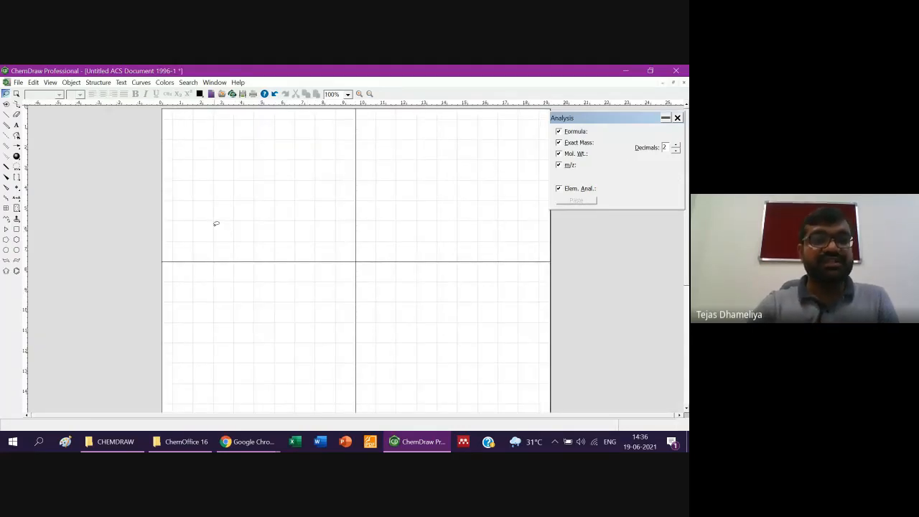
Draw a benzene ring carrying an isopropyl group and a methyl group on the opposite (para) carbon
click(16, 270)
click(295, 196)
click(6, 114)
click(304, 190)
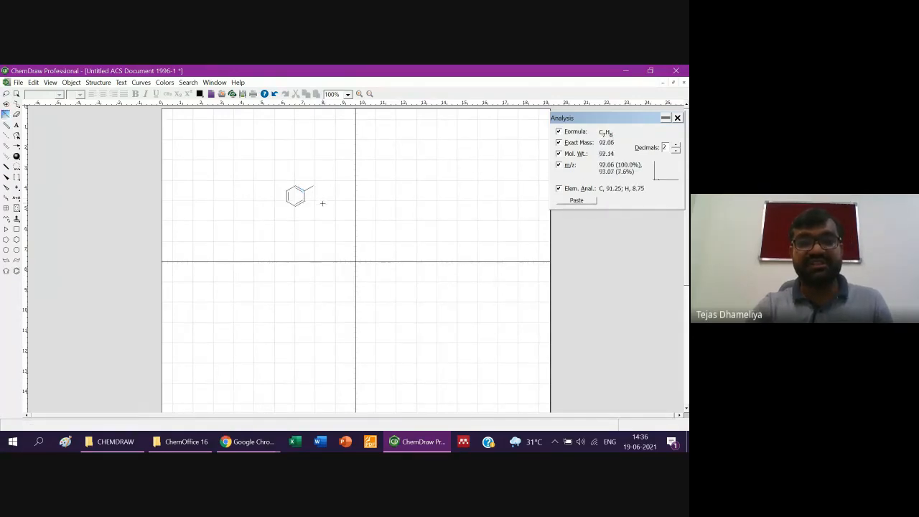
key(ctrl+])
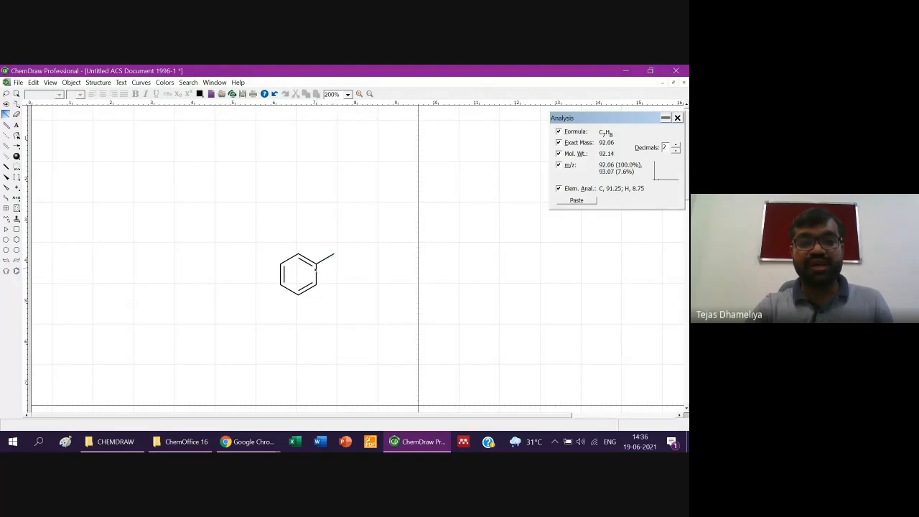
click(334, 255)
click(334, 254)
click(280, 286)
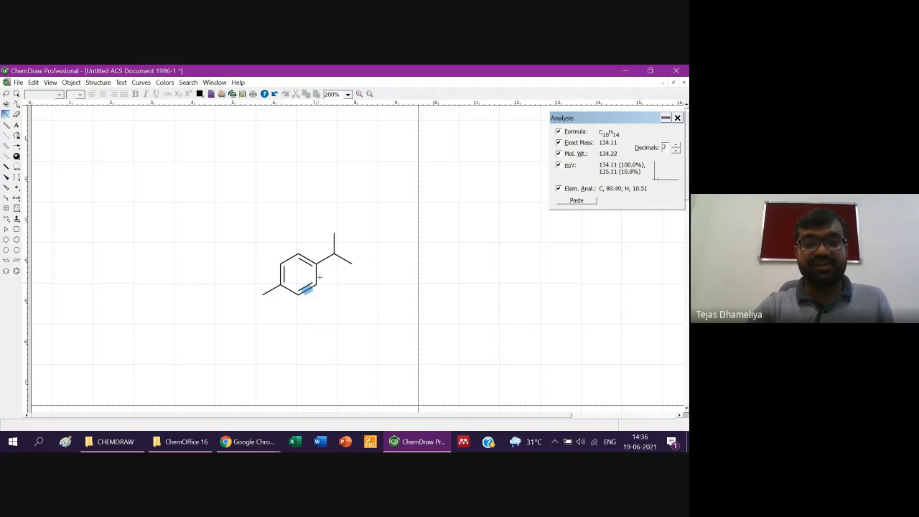
Label the end of the isopropyl group's upper bond as Cl
click(15, 124)
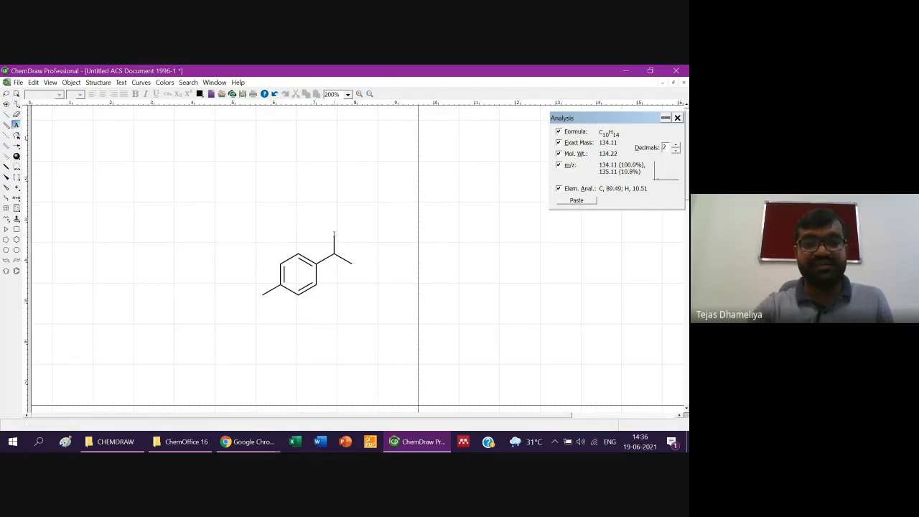
click(333, 232)
text(Cl)
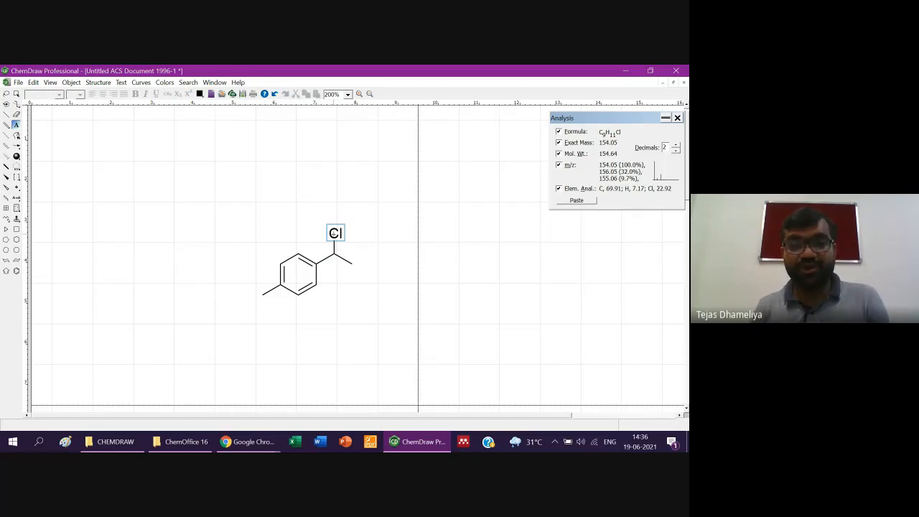
Select the whole chlorinated molecule and convert the structure to its chemical name
key(ctrl+a)
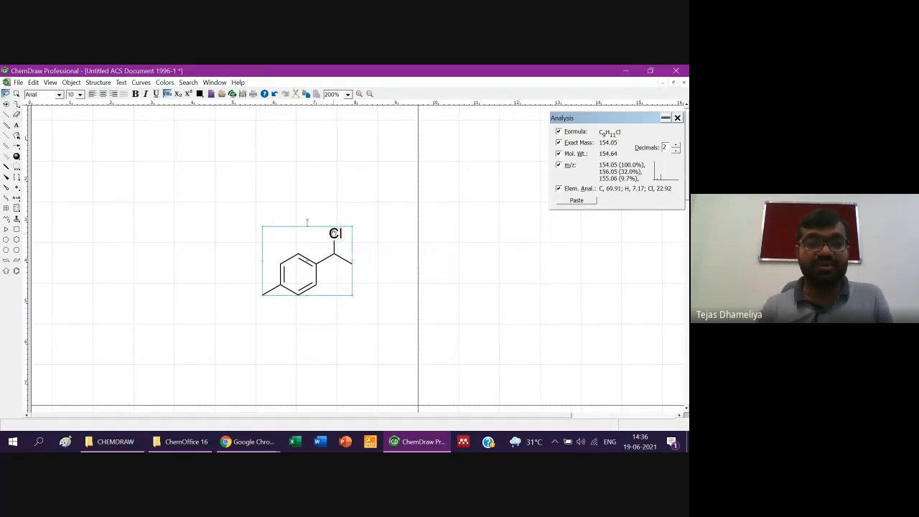
click(98, 82)
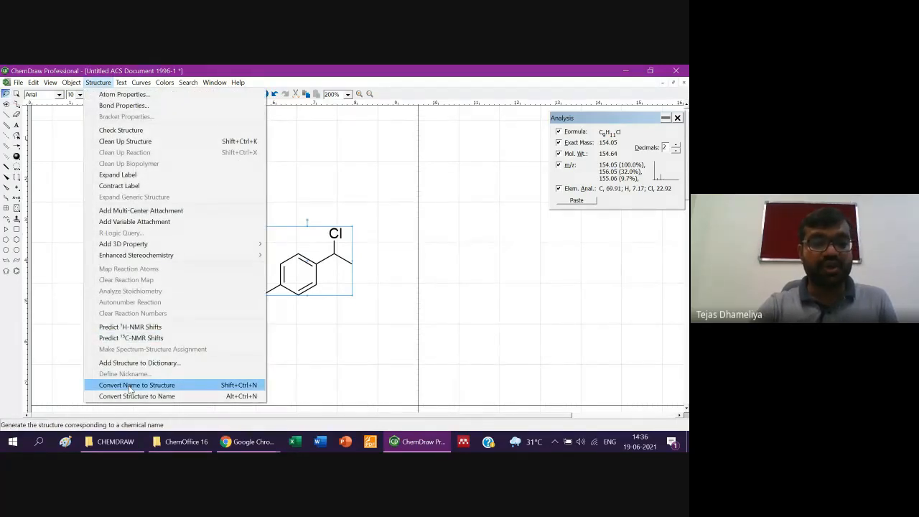
click(128, 395)
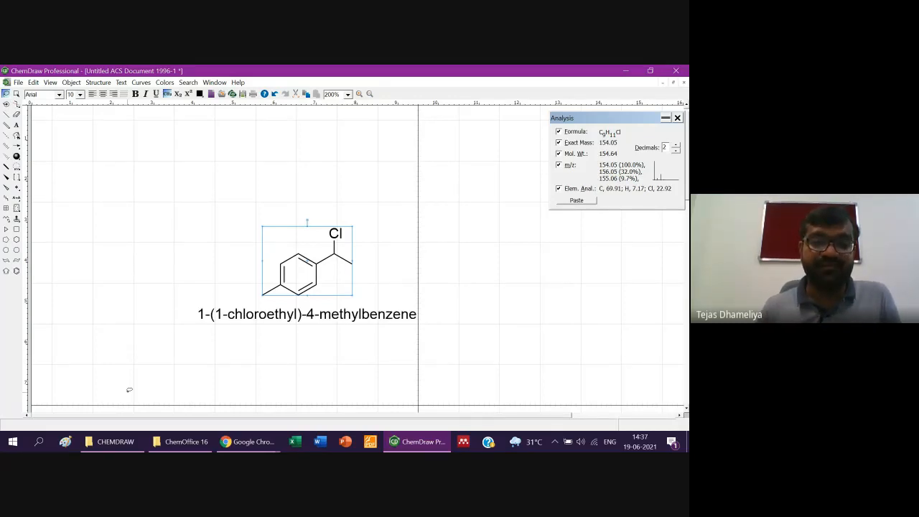
Copy the chemical name text below the structure and delete it from the page
click(221, 314)
click(16, 126)
key(ctrl+c)
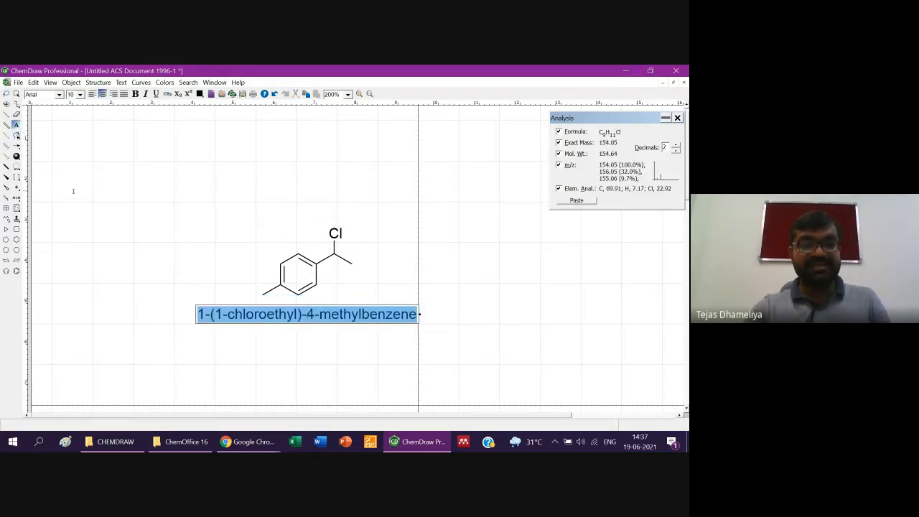
key(Delete)
Delete the chlorinated benzene molecule to clear the page
click(335, 233)
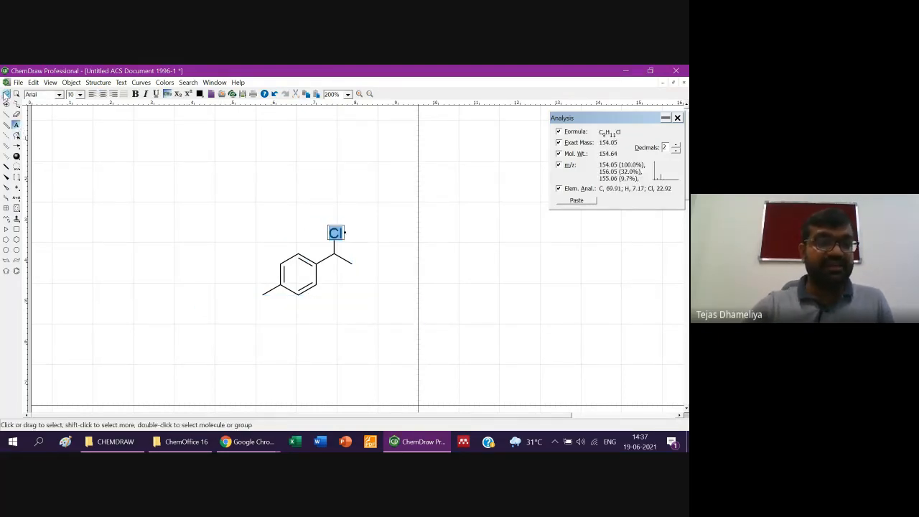
click(16, 94)
drag(222, 207, 388, 326)
key(Delete)
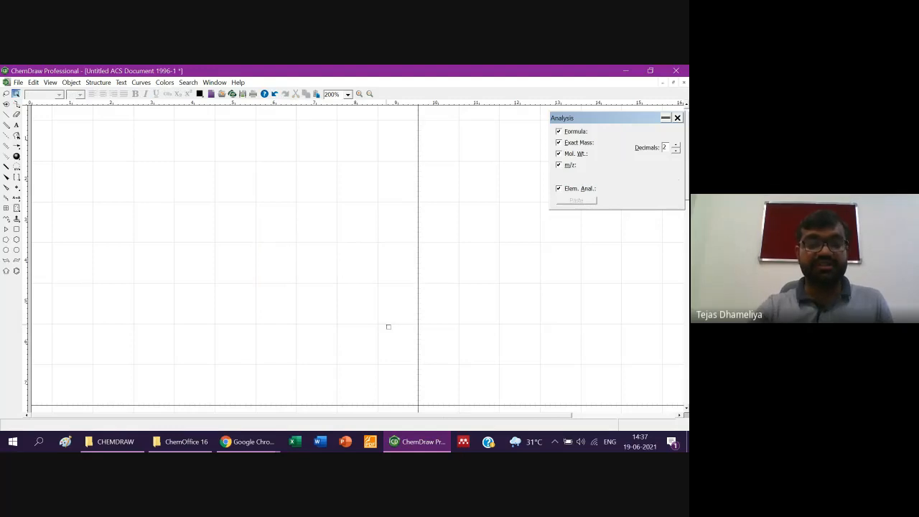
Insert the structure for the copied name 1-(1-chloroethyl)-4-methylbenzene using Convert Name to Structure
click(98, 82)
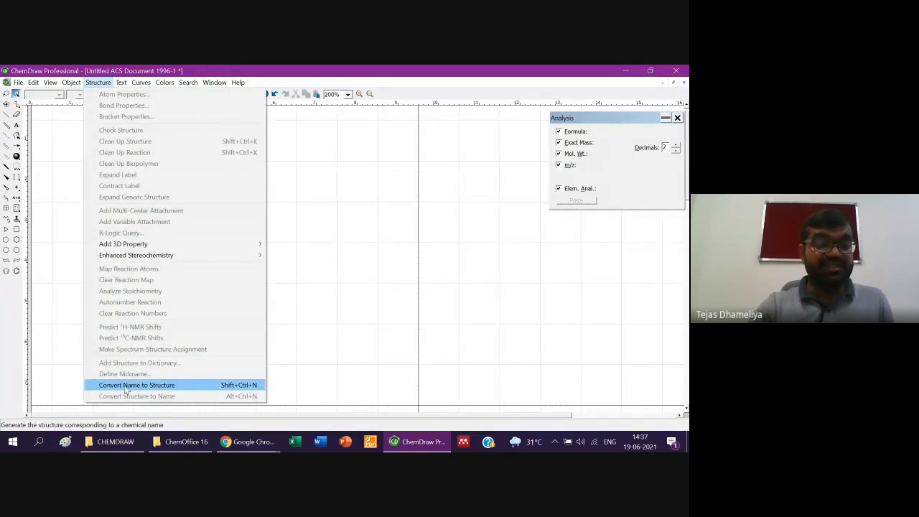
click(162, 386)
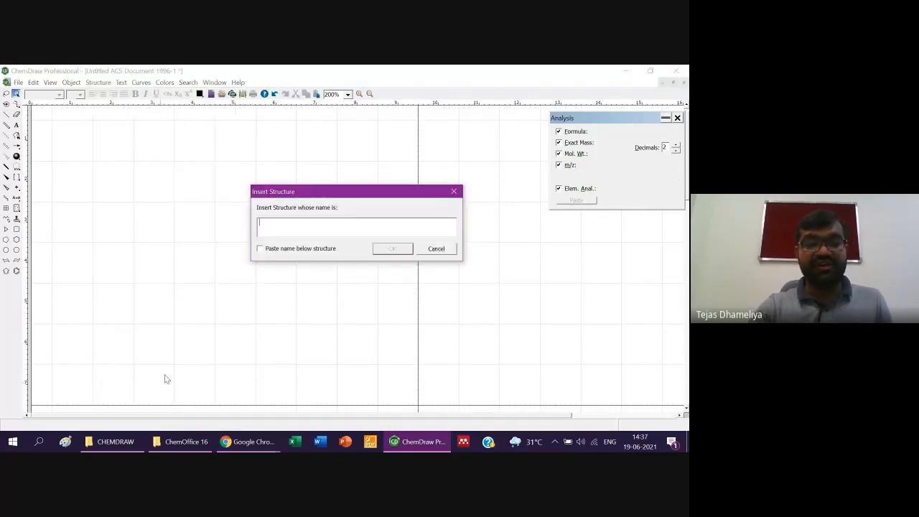
key(ctrl+v)
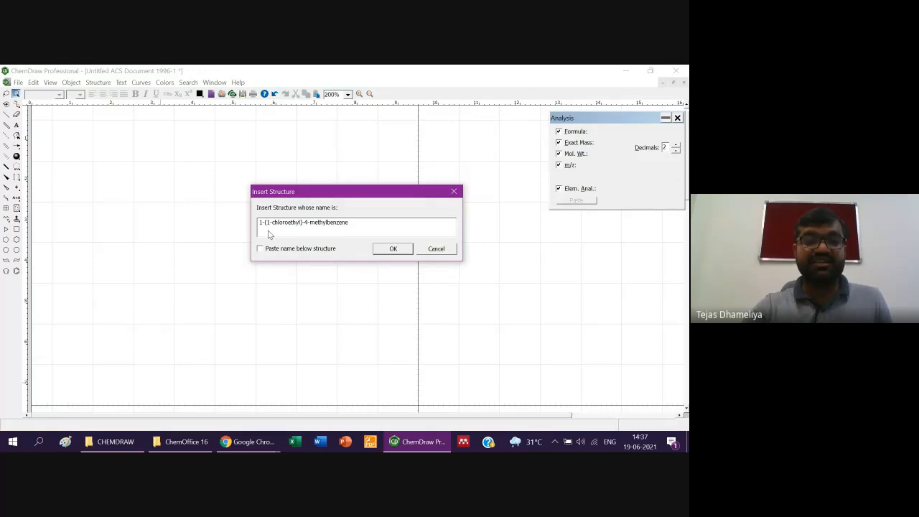
click(392, 250)
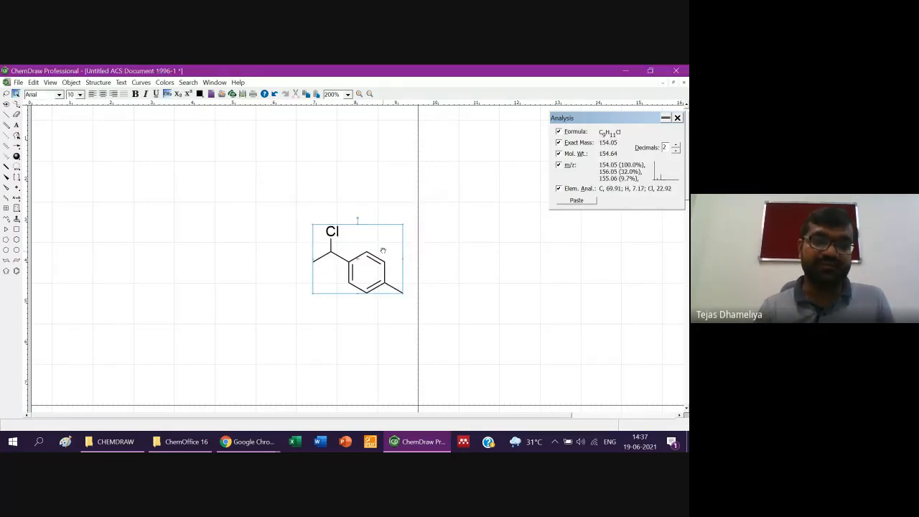
click(94, 83)
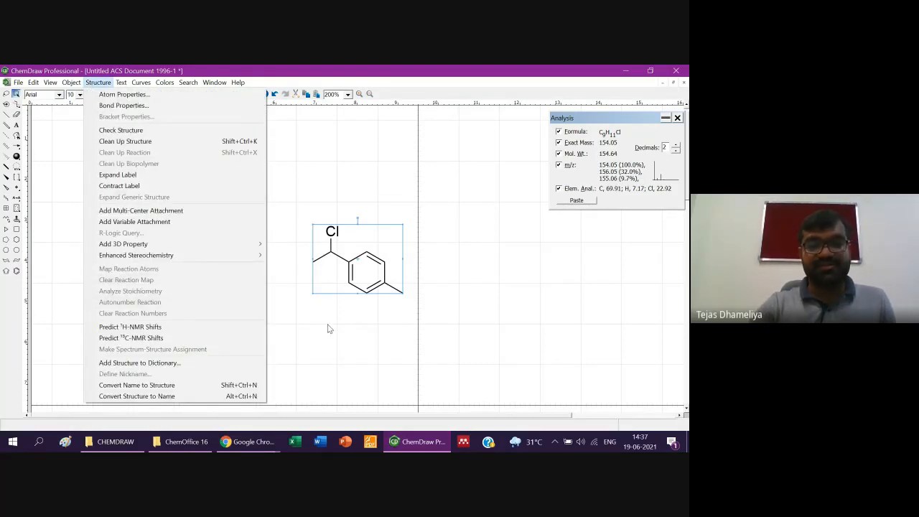
click(318, 349)
click(318, 348)
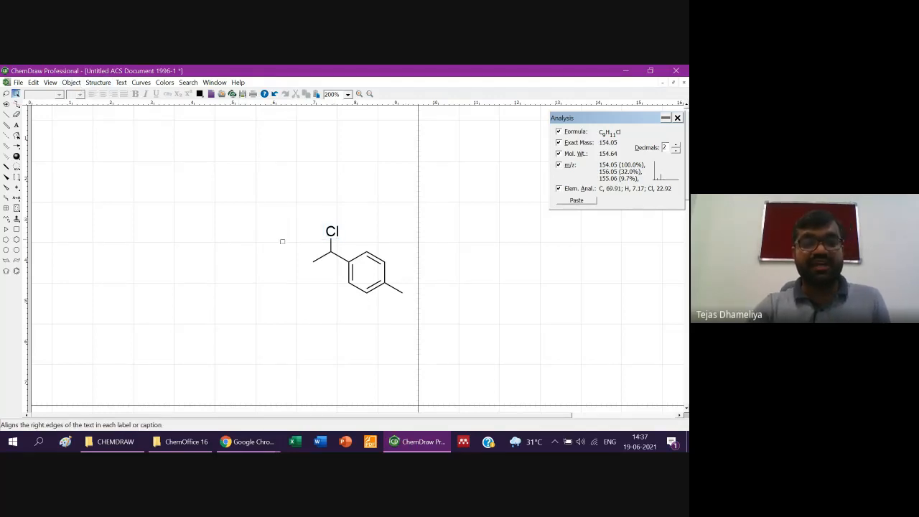
Select the whole 1-(1-chloroethyl)-4-methylbenzene molecule and show its Chemical Properties window
double_click(331, 232)
drag(278, 191, 412, 320)
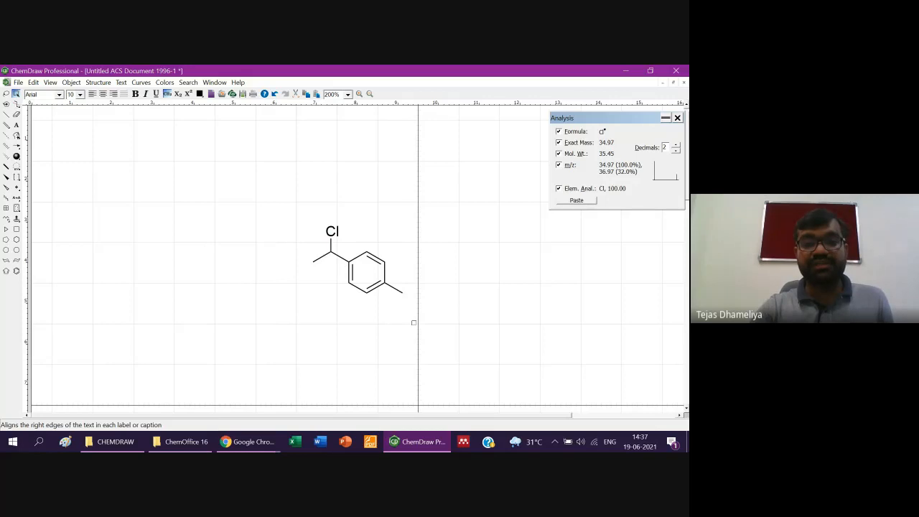
click(71, 82)
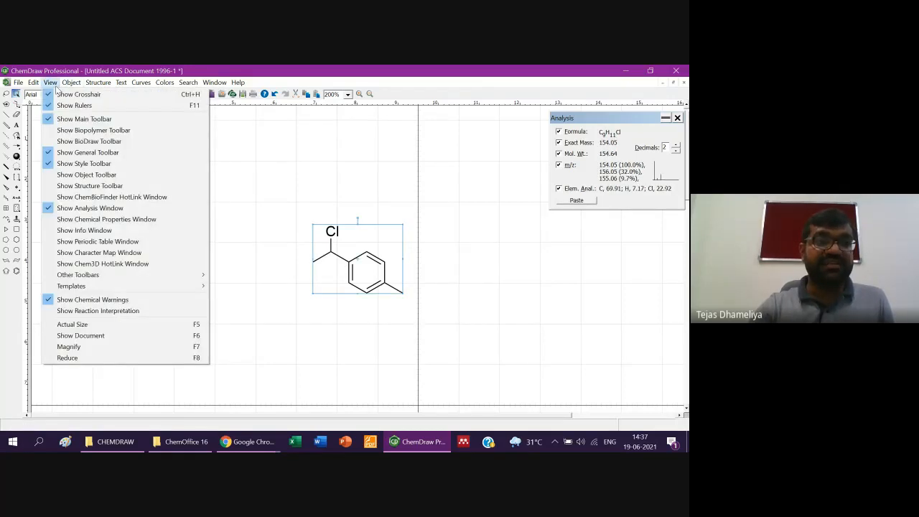
click(81, 221)
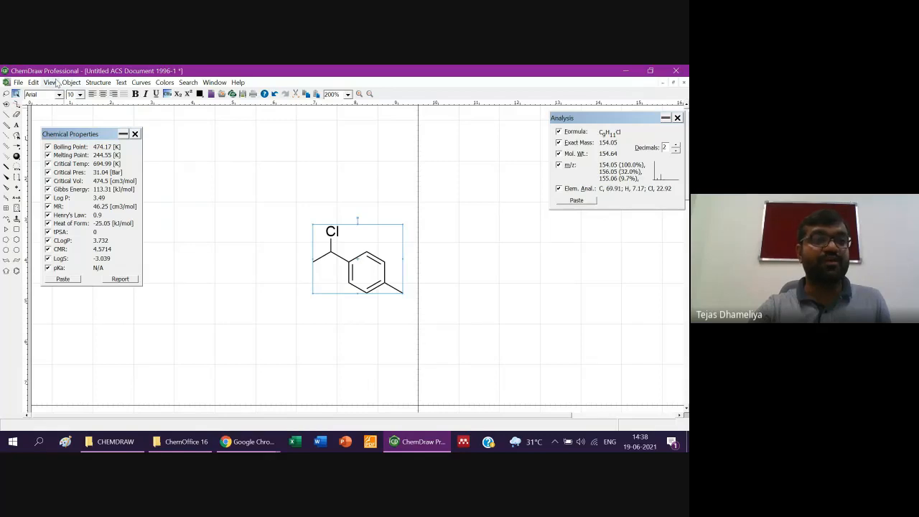
click(51, 82)
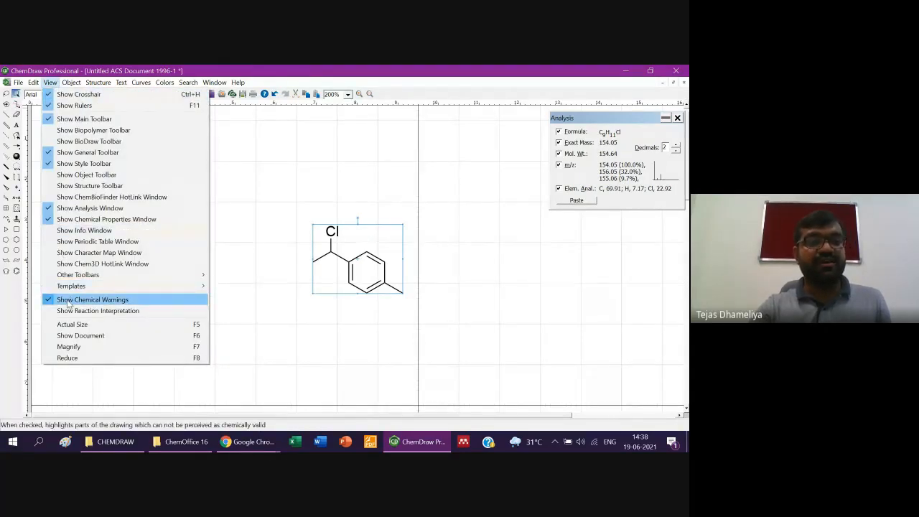
click(70, 220)
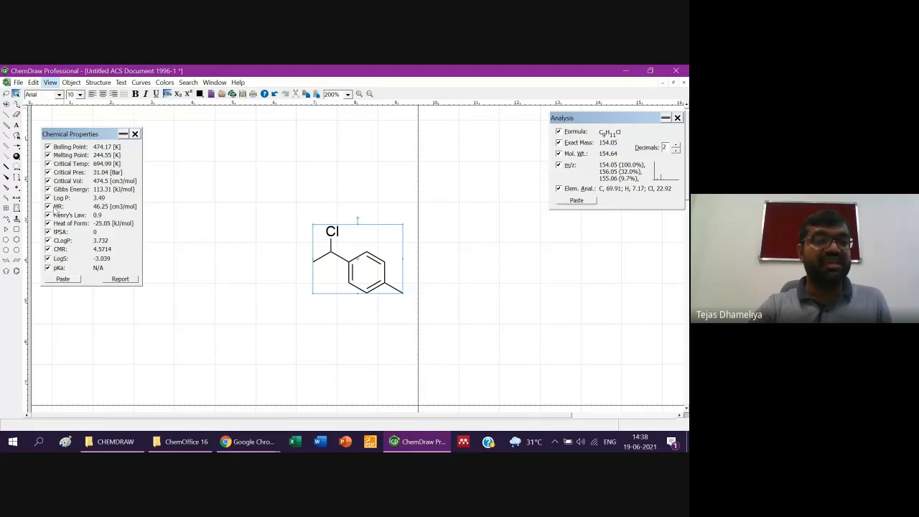
Paste the full list of chemical properties below the structure
click(62, 279)
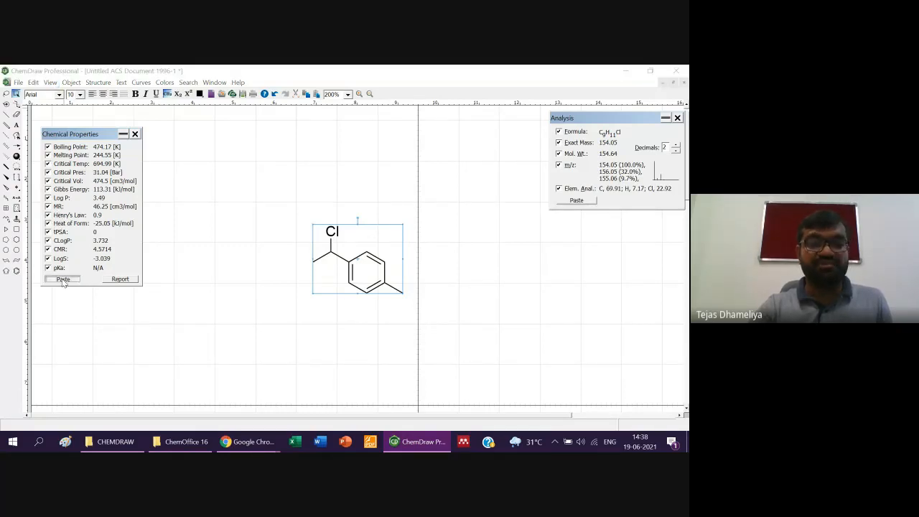
scroll(472, 318, down, 1)
scroll(473, 318, down, 1)
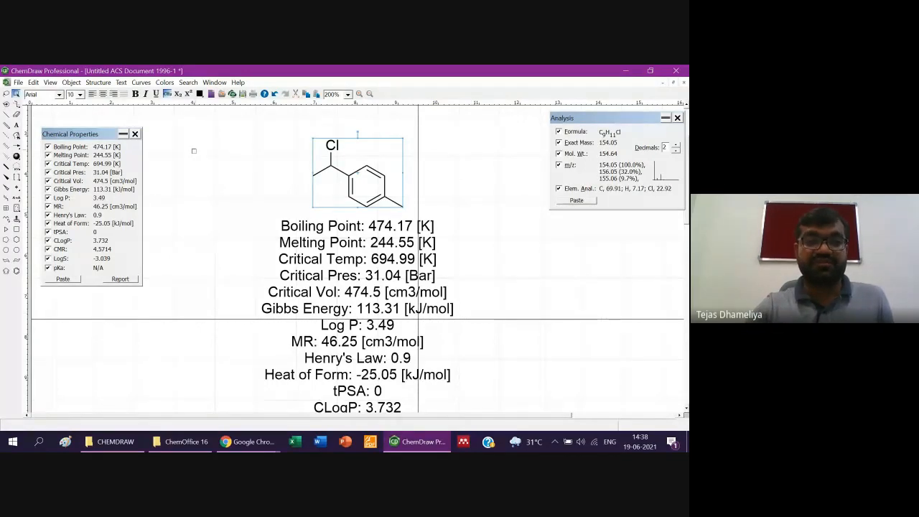
Close the Chemical Properties window and delete the property text below the molecule
click(135, 134)
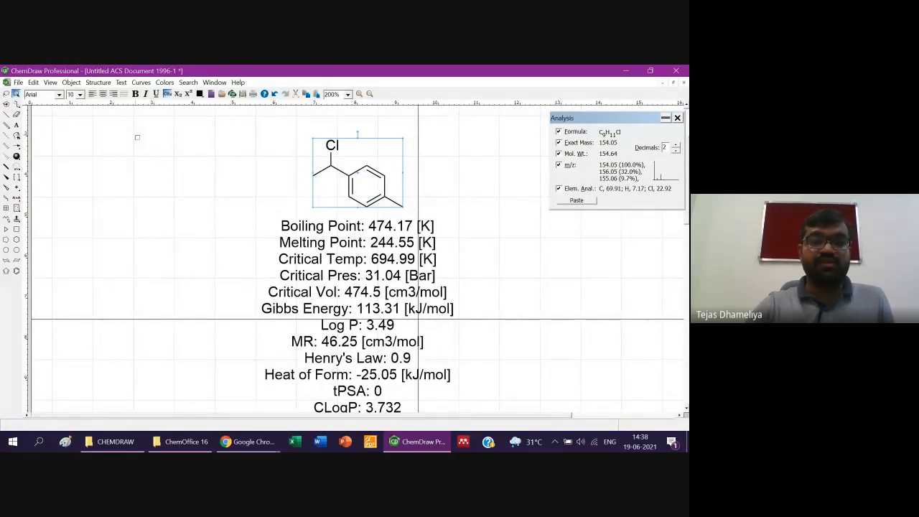
click(333, 325)
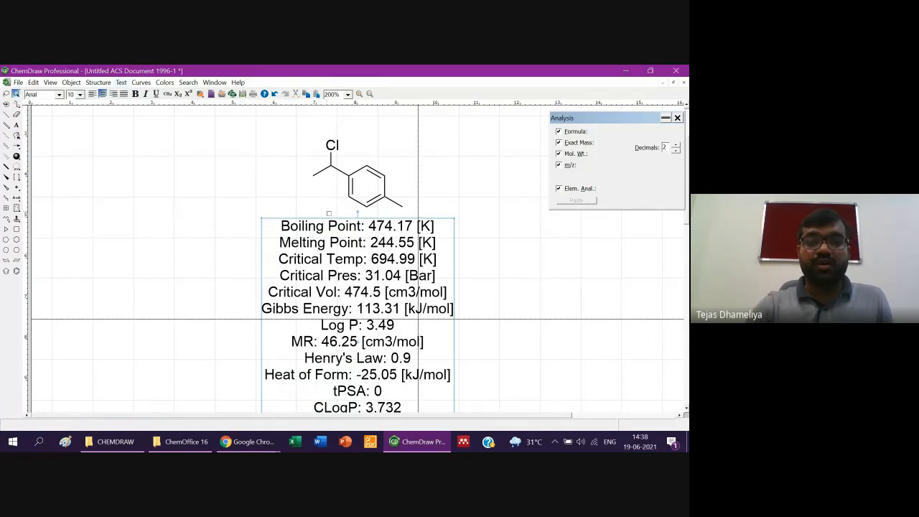
key(Delete)
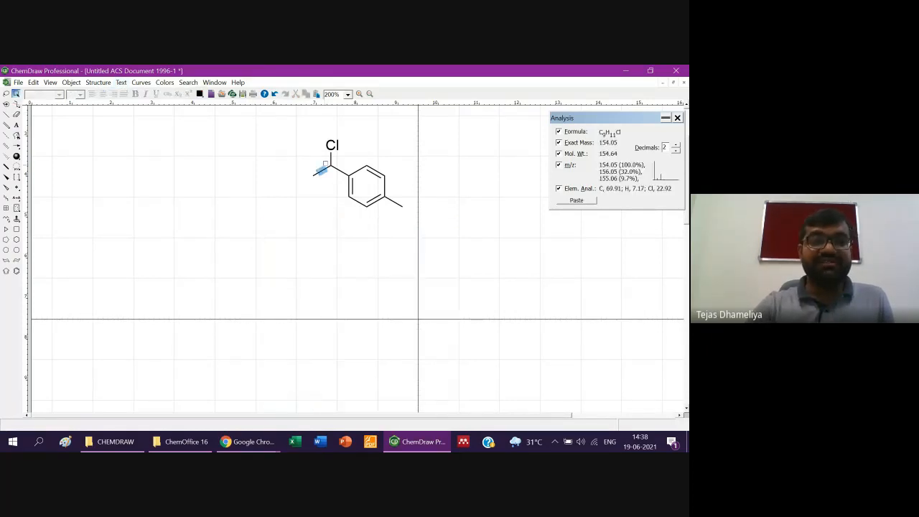
Color the molecule's 1-chloroethyl group red using Other # 1
drag(288, 125, 339, 201)
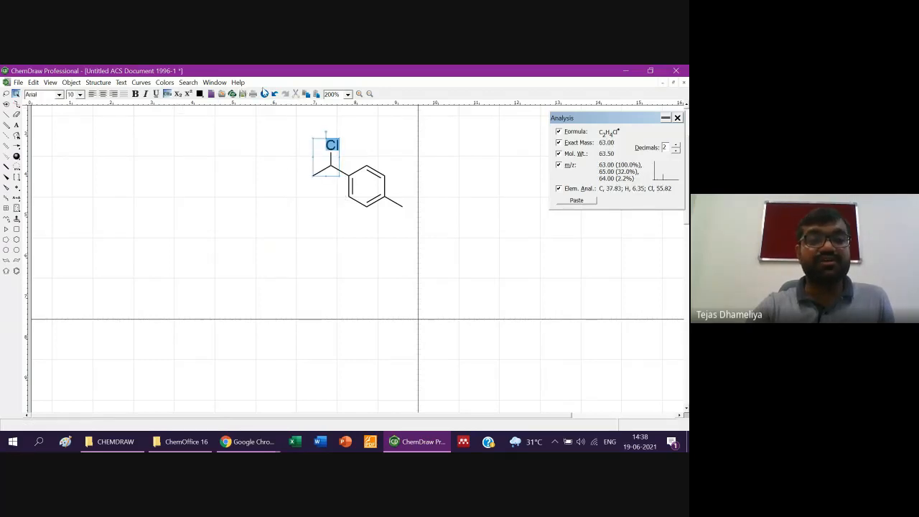
click(165, 82)
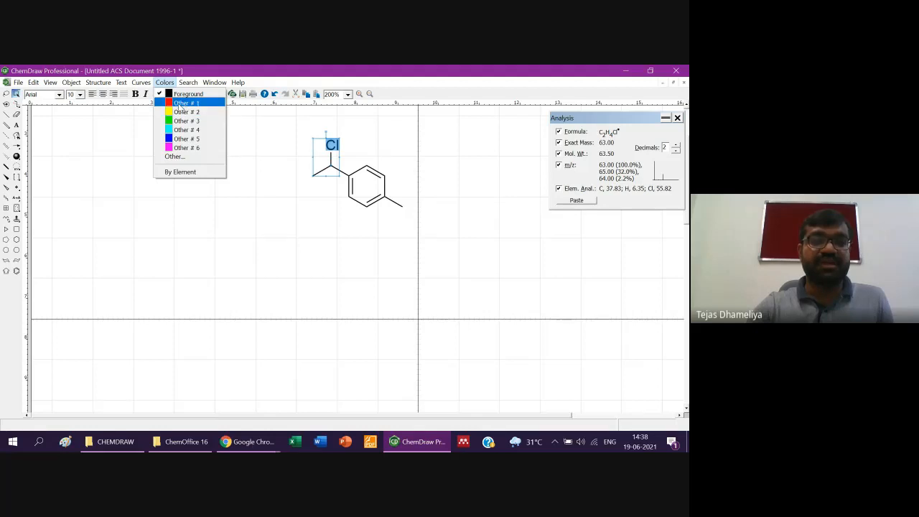
click(183, 103)
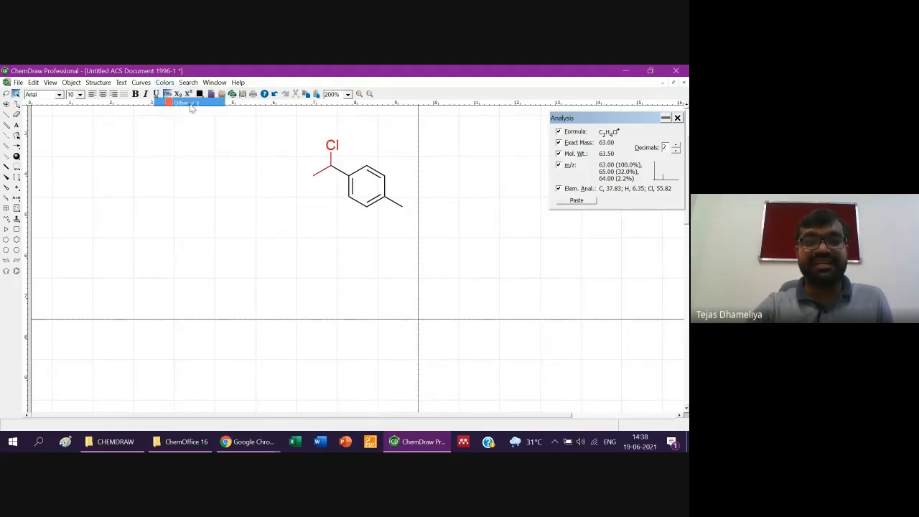
click(308, 201)
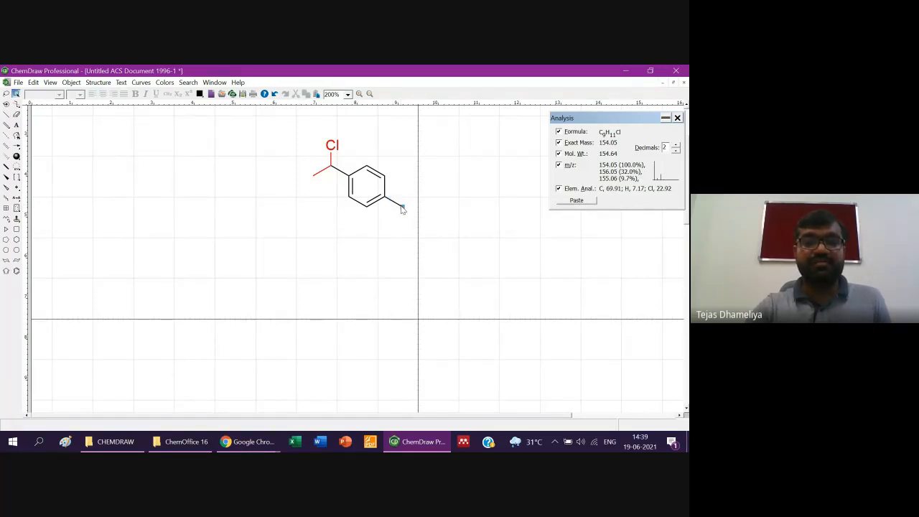
Color the ring's methyl bond blue using Other # 5
click(402, 207)
click(165, 81)
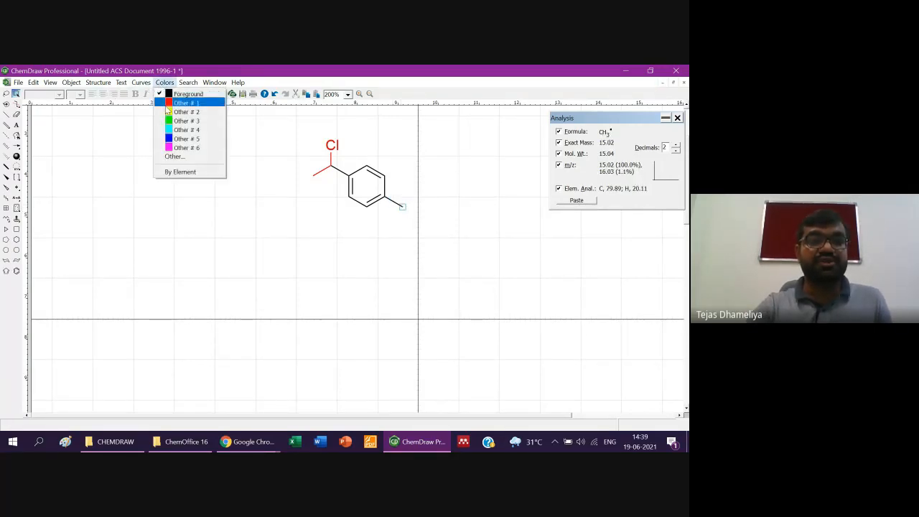
click(173, 139)
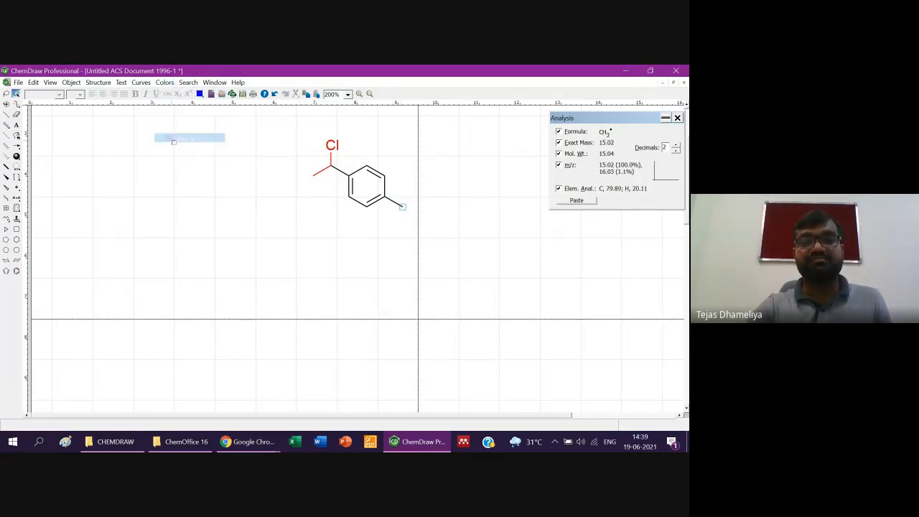
click(328, 228)
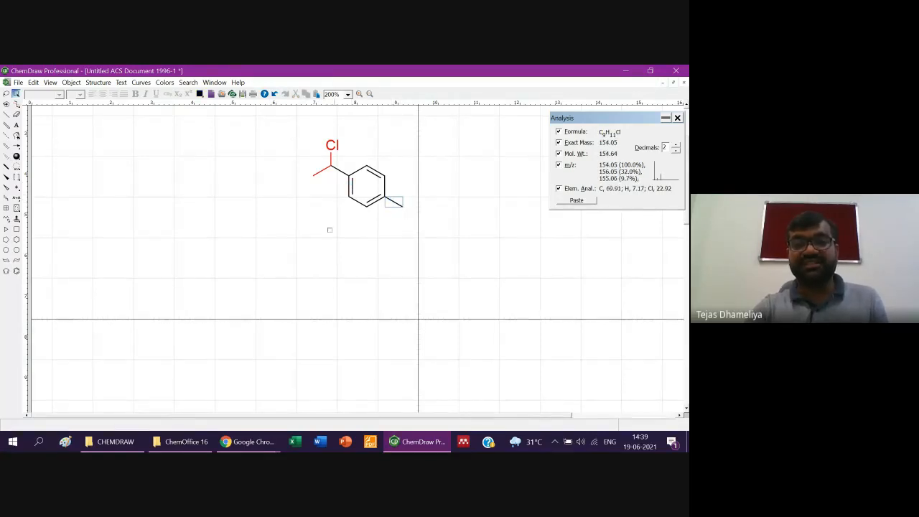
click(164, 81)
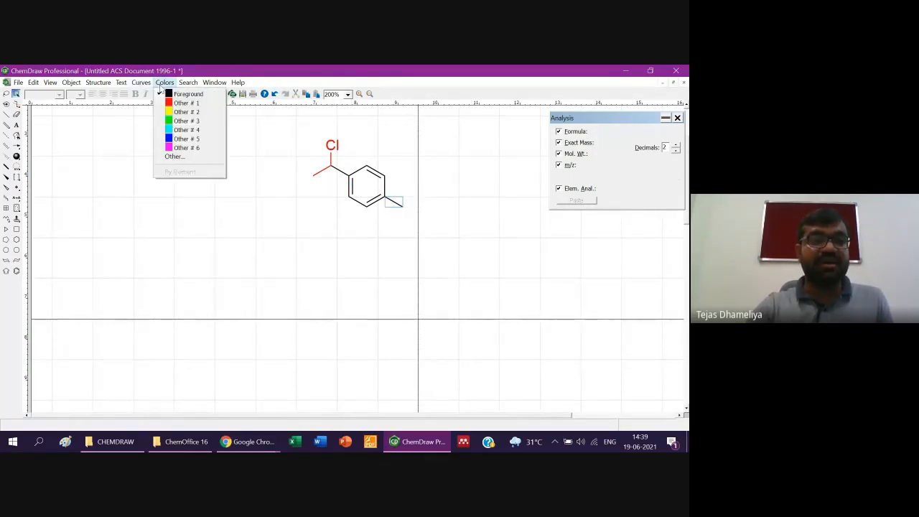
click(177, 140)
click(394, 249)
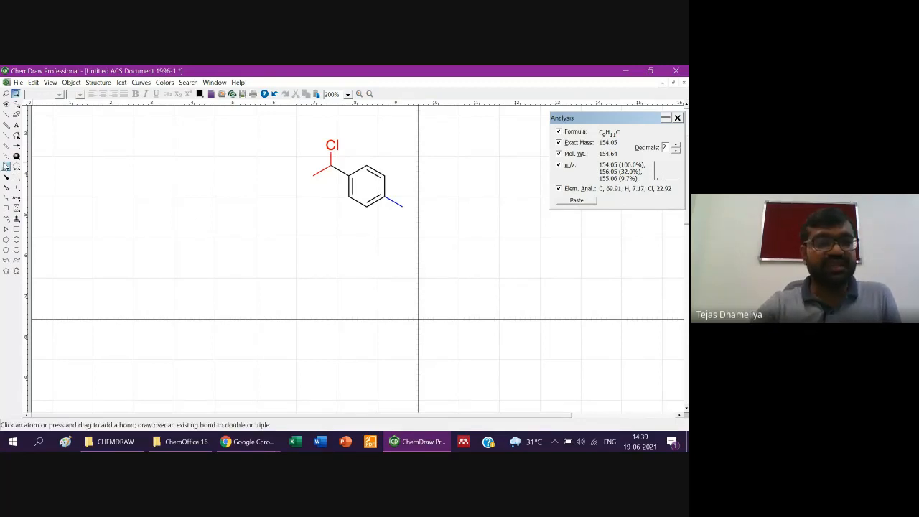
Draw a horizontal reaction arrow pointing to the colored molecule and place a benzene ring before the arrow
click(16, 146)
drag(246, 184, 296, 184)
click(16, 270)
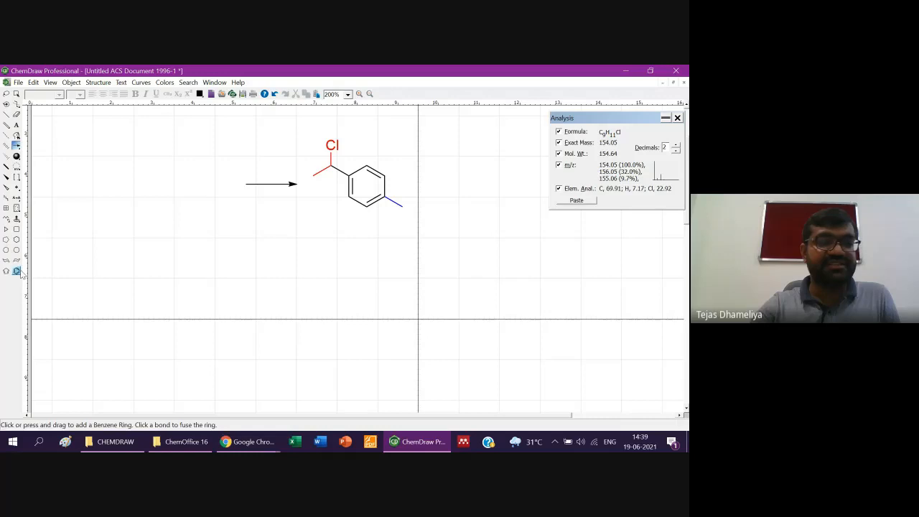
click(134, 173)
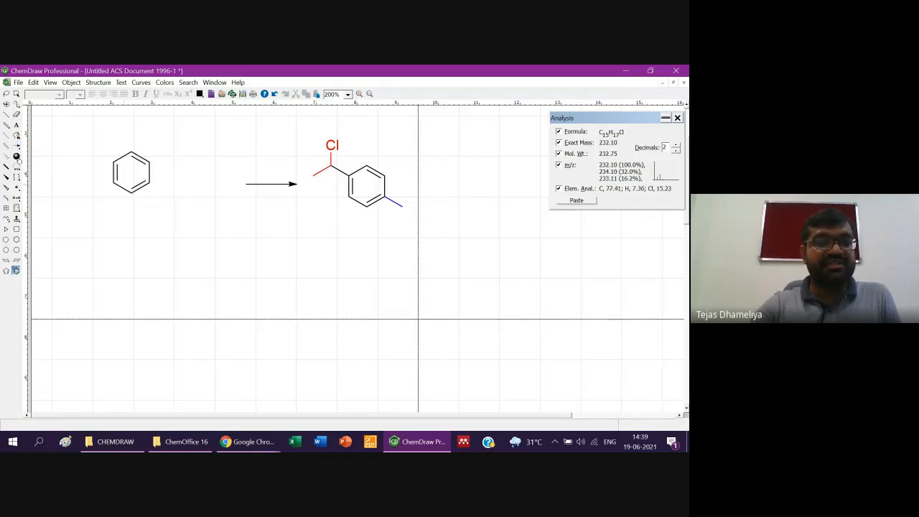
Add a + text sign between the benzene ring and the reaction arrow
click(16, 125)
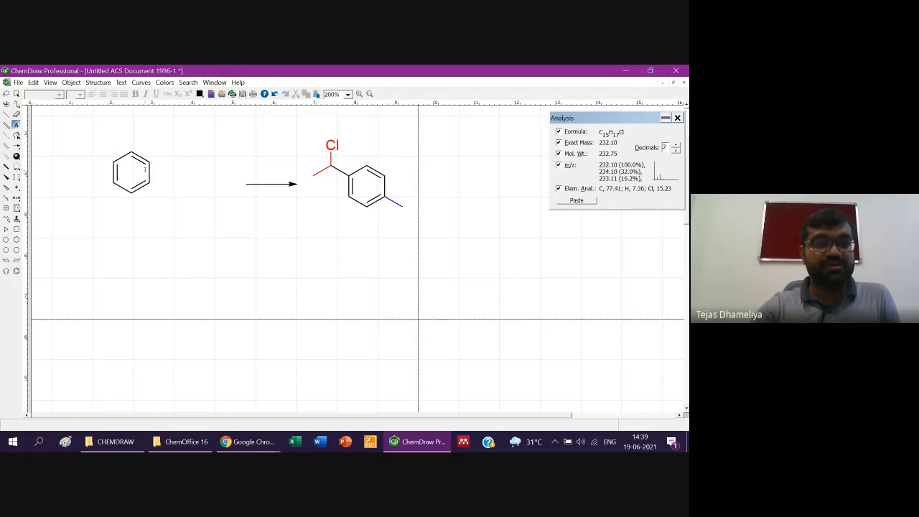
click(161, 175)
text(+)
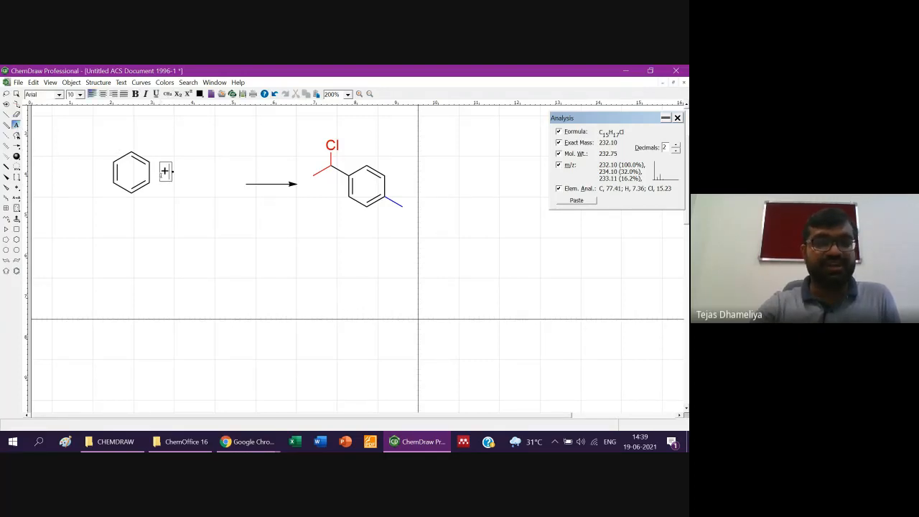
Draw a two-carbon chain ending in Cl after the plus sign, and add a methyl bond to the reactant benzene's lower-right carbon
click(6, 114)
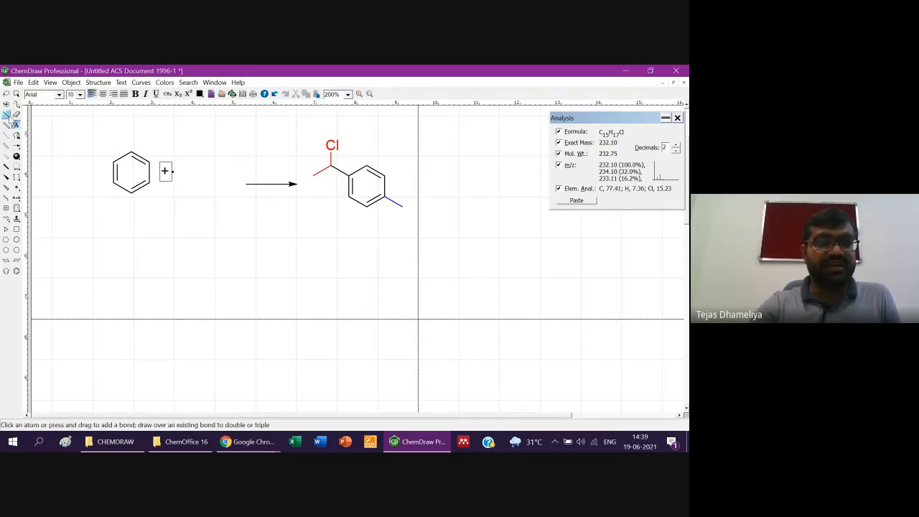
click(218, 178)
click(217, 177)
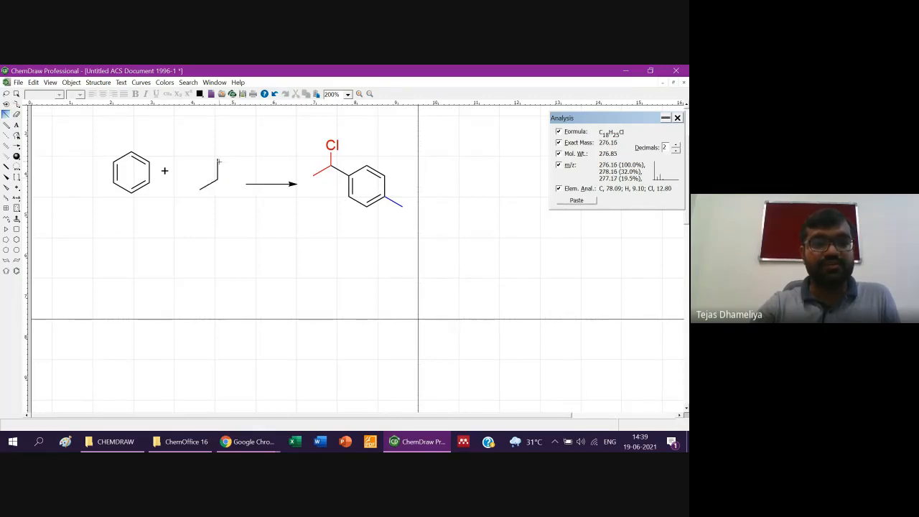
key(l)
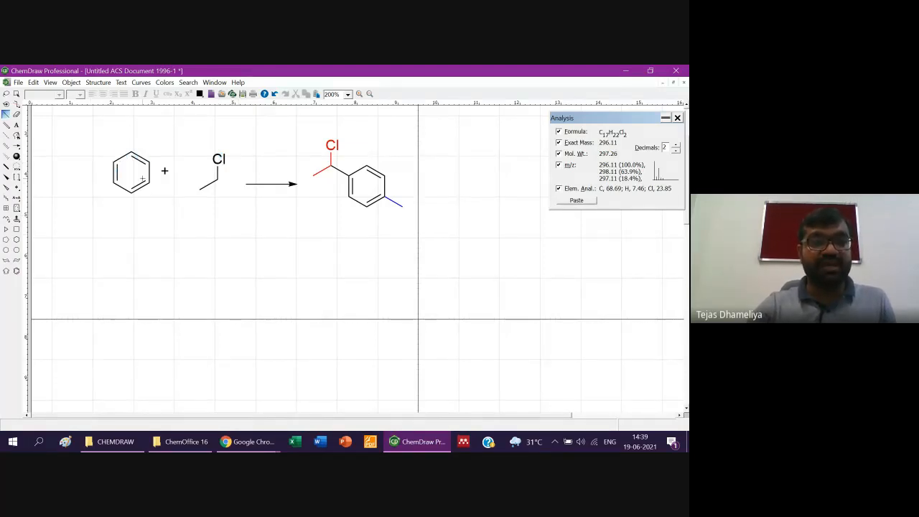
click(150, 183)
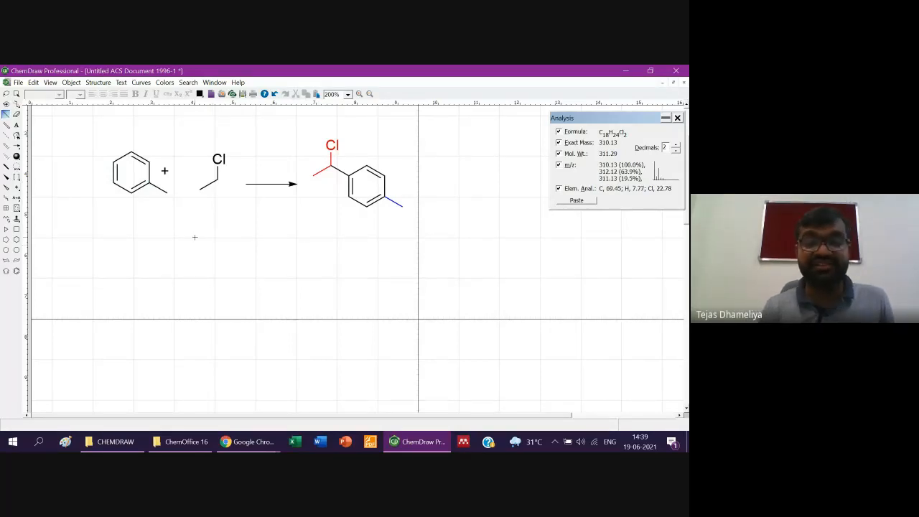
Delete the entire reaction scheme and place a new benzene ring on the empty page
key(ctrl+a)
key(Delete)
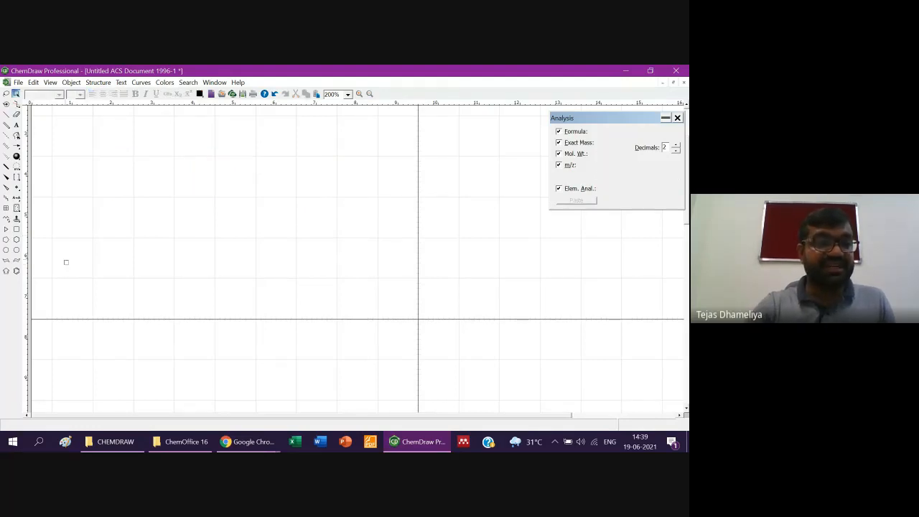
click(16, 271)
click(163, 232)
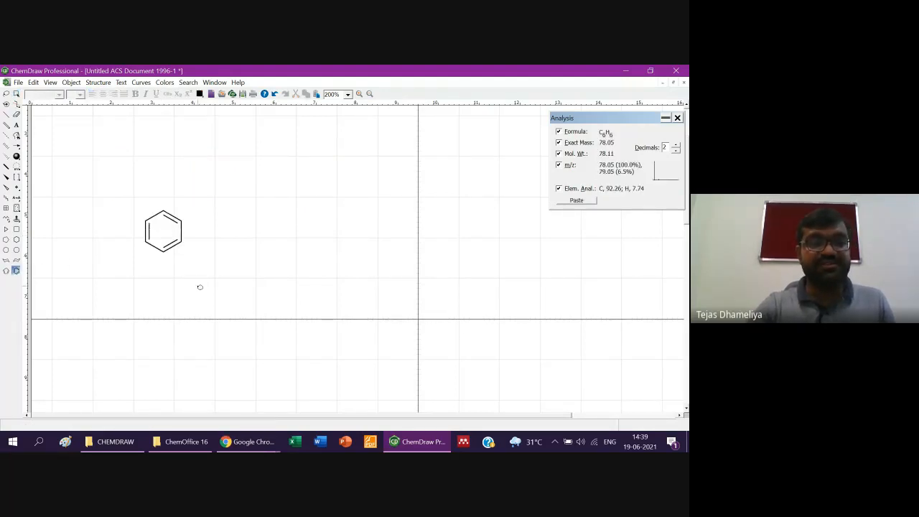
Draw a horizontal reaction arrow after the benzene ring and add the two-line reagent caption "Conc. HNO3" / "Conc. H2SO4" over it
click(16, 144)
drag(193, 233, 271, 232)
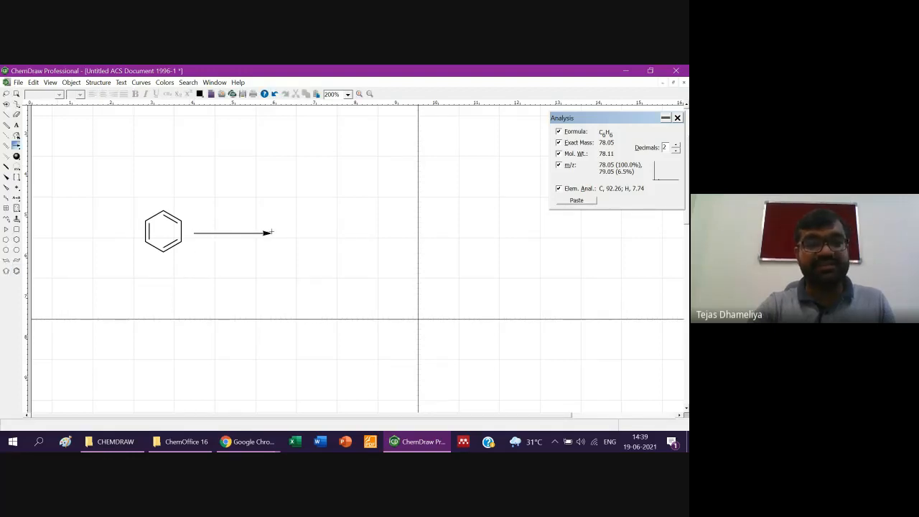
click(17, 126)
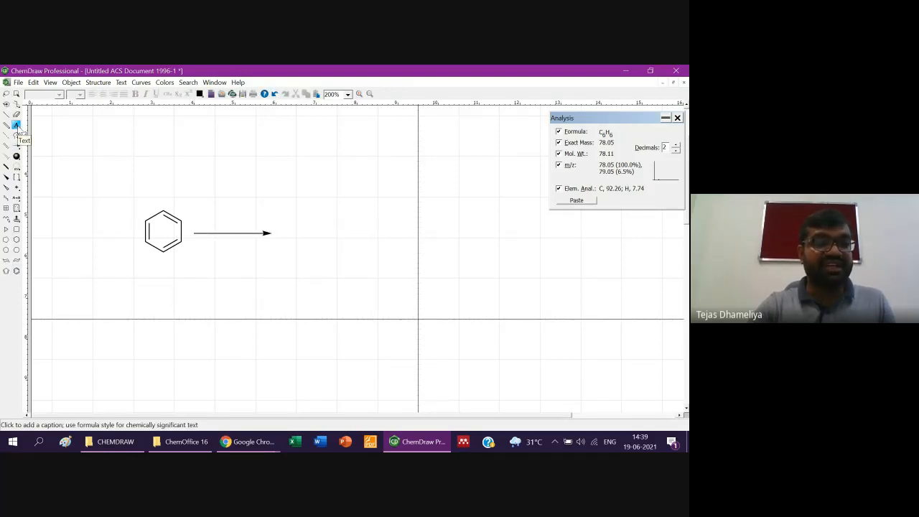
click(200, 226)
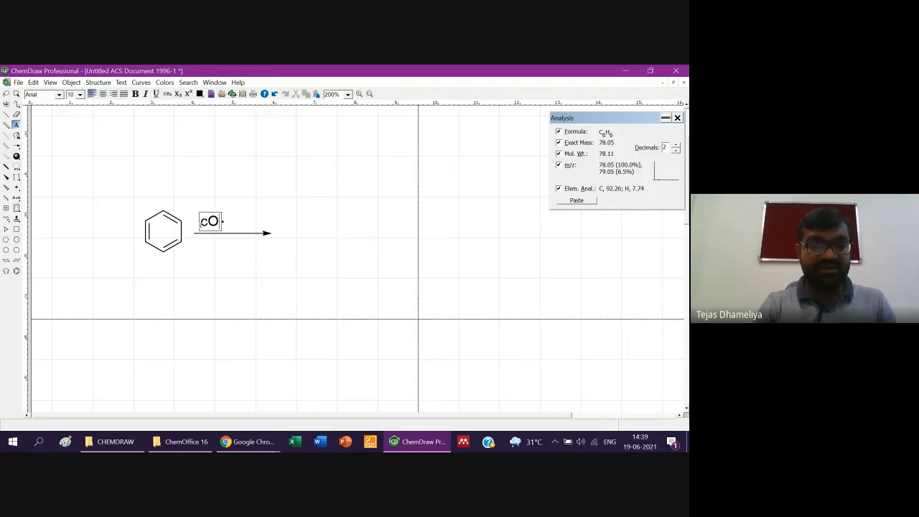
text(Conc.)
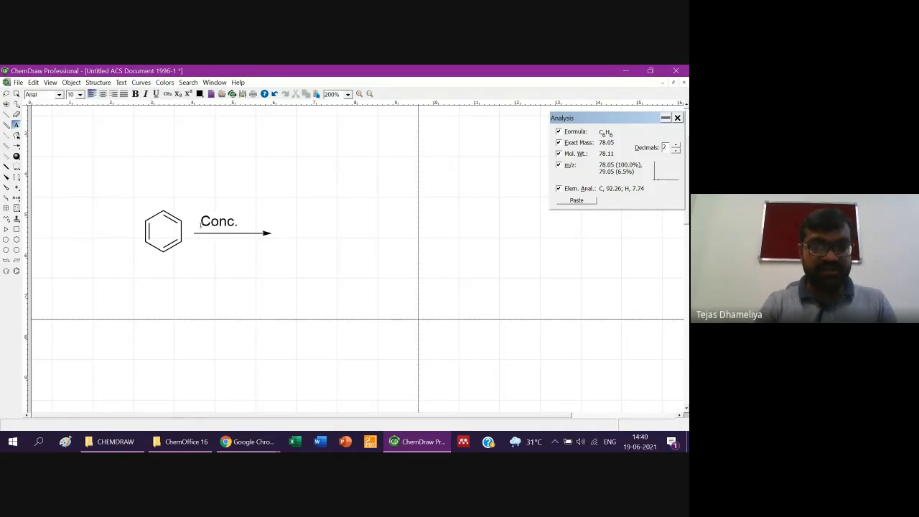
text( HNO3)
key(Return)
text(Conc)
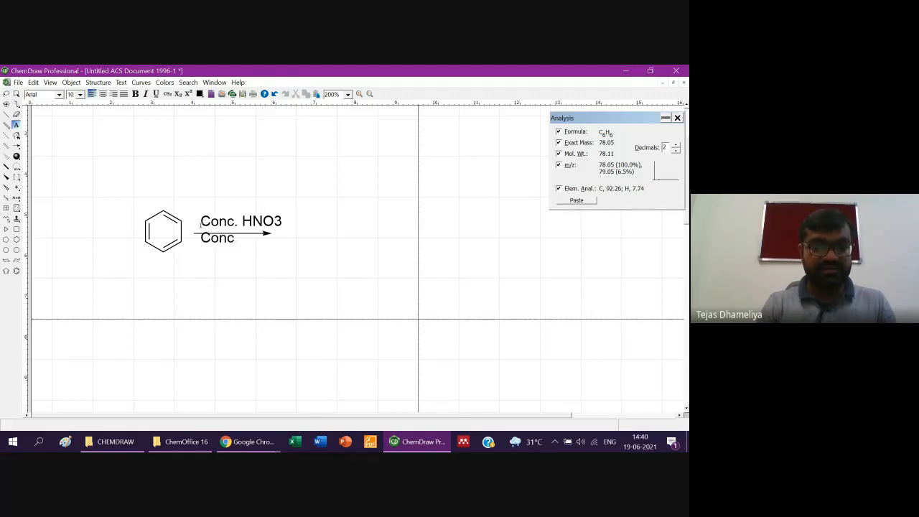
text(. H2SO4)
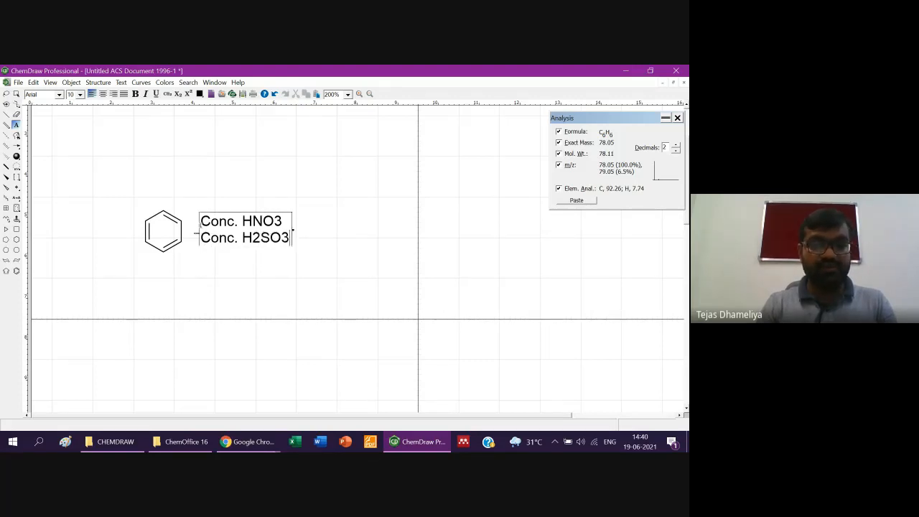
Format the 4 and the 2 of H2SO4 in the reagent caption as subscripts
key(ctrl+a)
key(Right)
key(shift+Left)
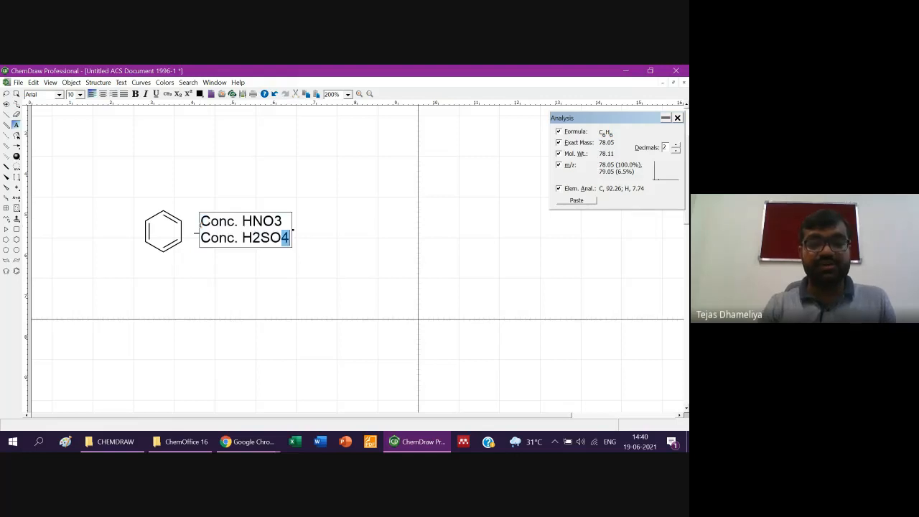
click(178, 96)
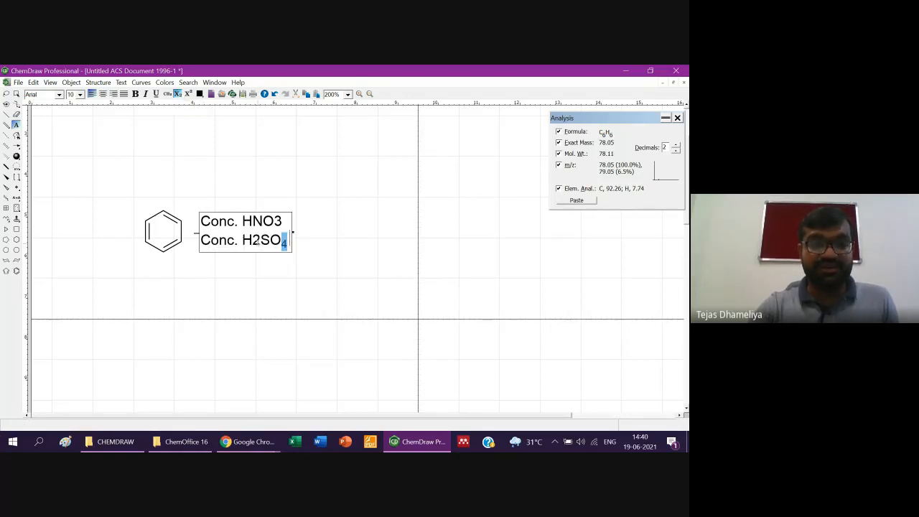
drag(253, 241, 261, 241)
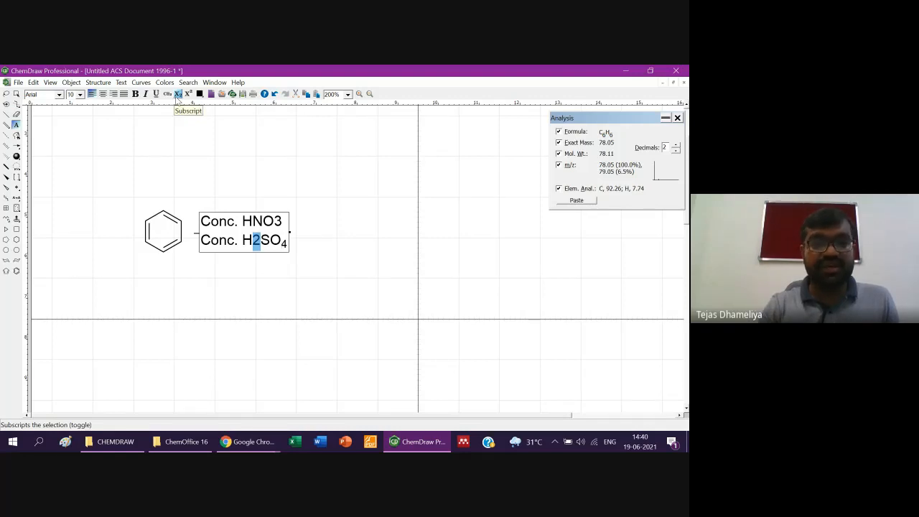
click(178, 94)
Format the 3 of HNO3 in the caption's first line as a subscript and finish editing the text
key(Right)
key(Right)
key(Right)
key(Right)
key(Up)
key(shift+Left)
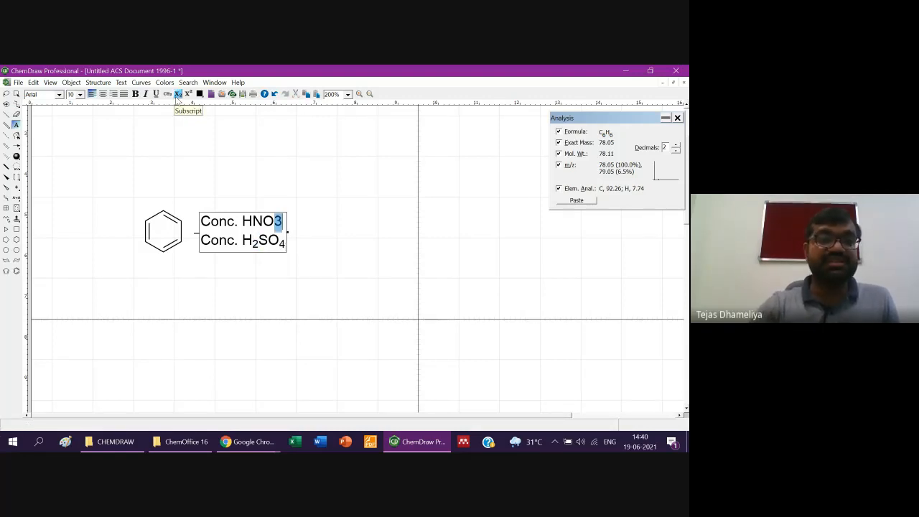
click(178, 94)
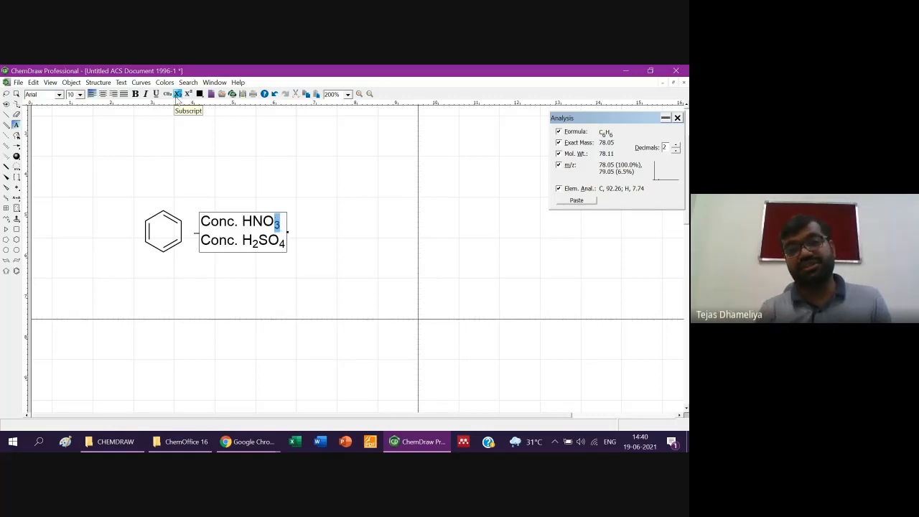
key(Escape)
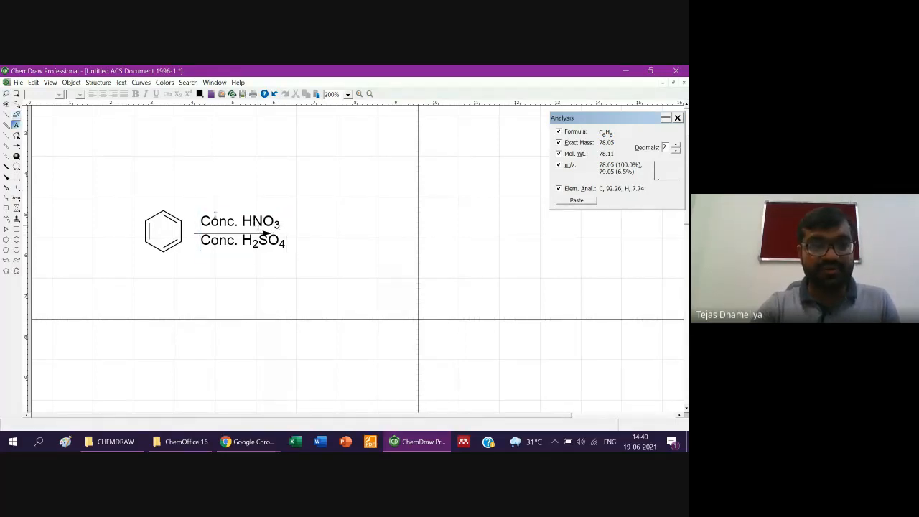
Lengthen the reaction arrow beyond the caption's width and center the caption on it, with HNO3 above and H2SO4 below the line
click(6, 96)
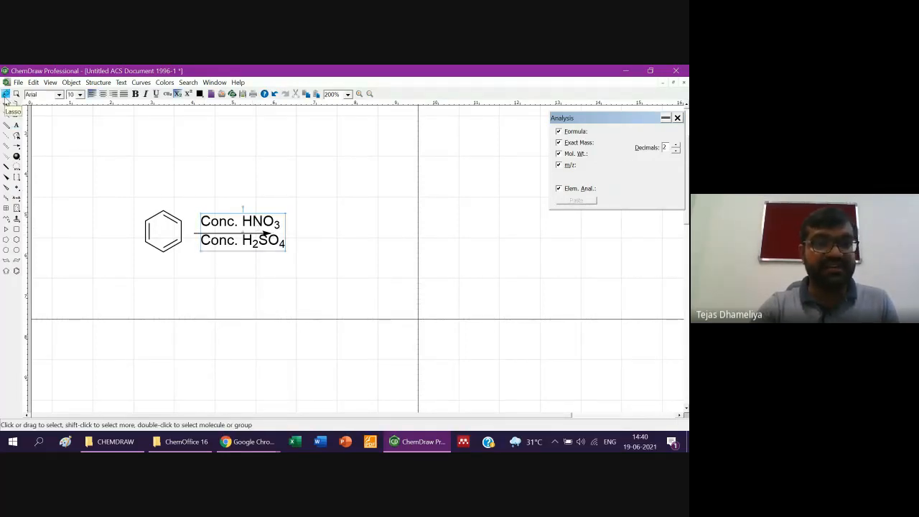
click(272, 237)
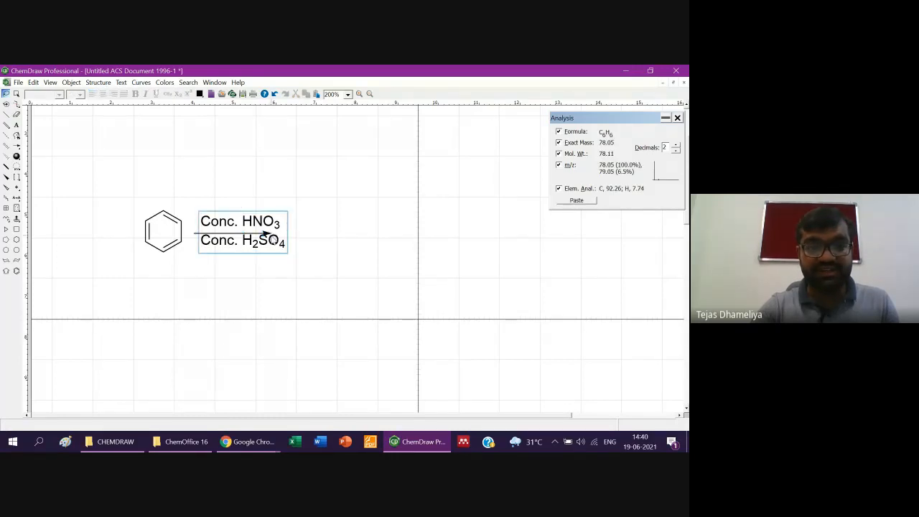
drag(263, 226, 255, 163)
click(272, 235)
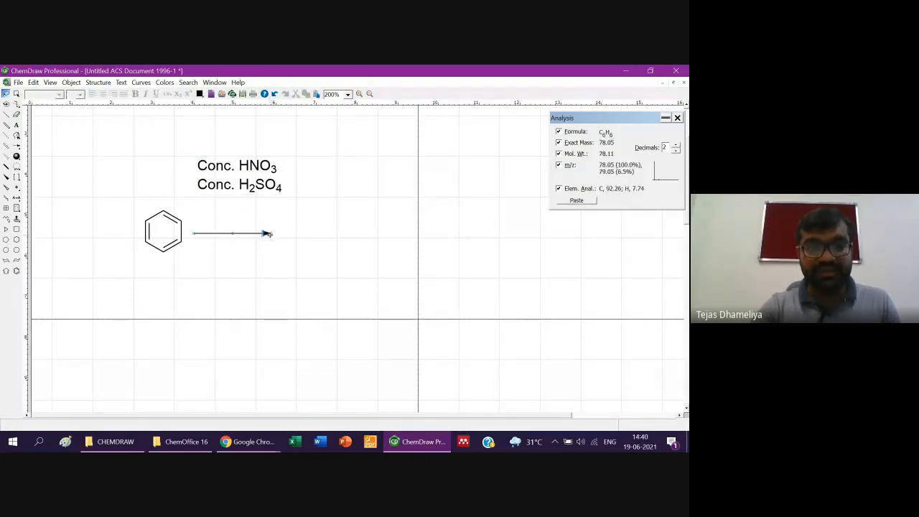
drag(271, 234, 309, 233)
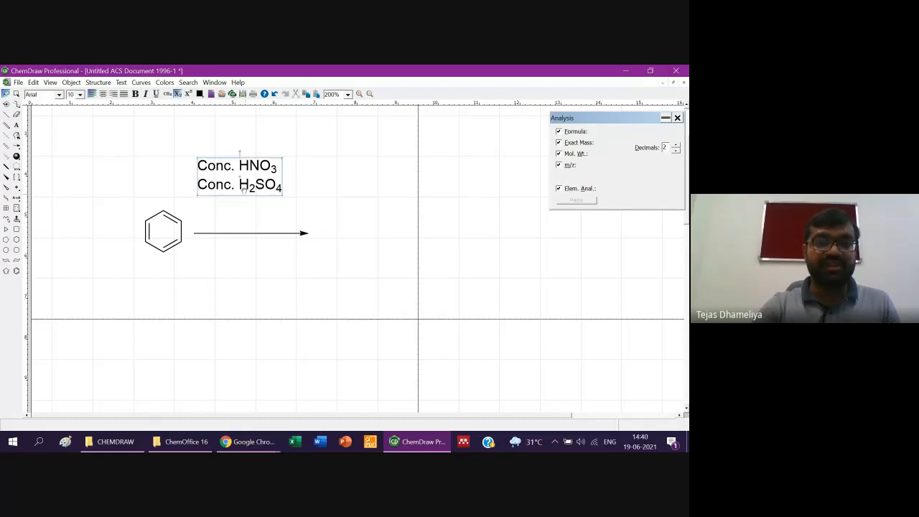
drag(239, 183, 249, 243)
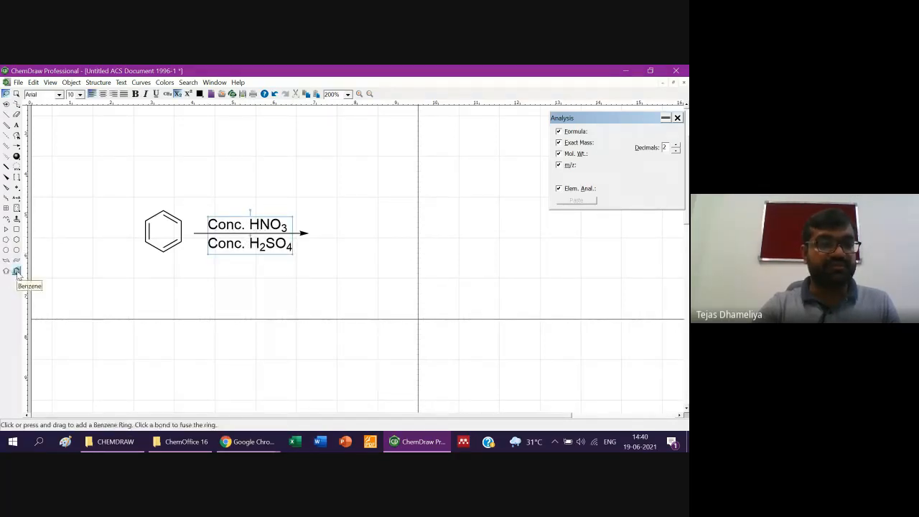
Place a benzene ring after the arrow and attach an NO2 group to its upper-right carbon
click(16, 271)
click(331, 234)
click(6, 114)
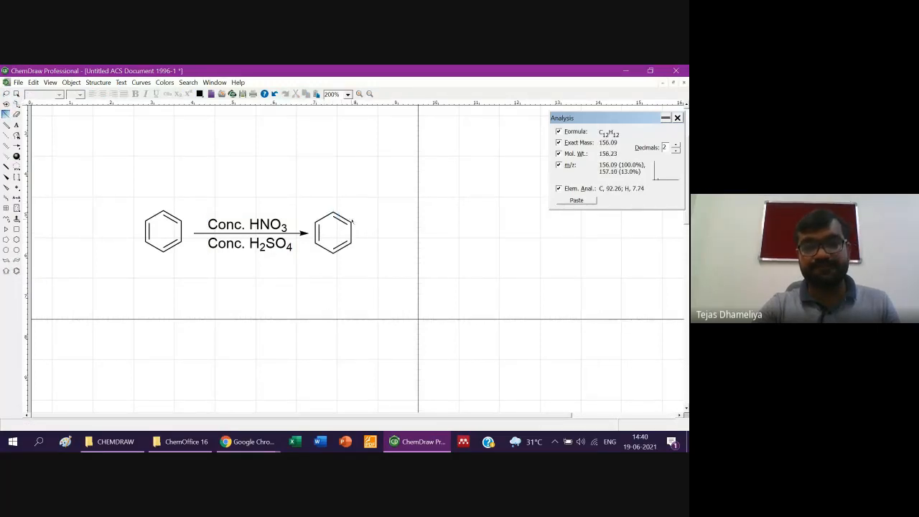
click(352, 221)
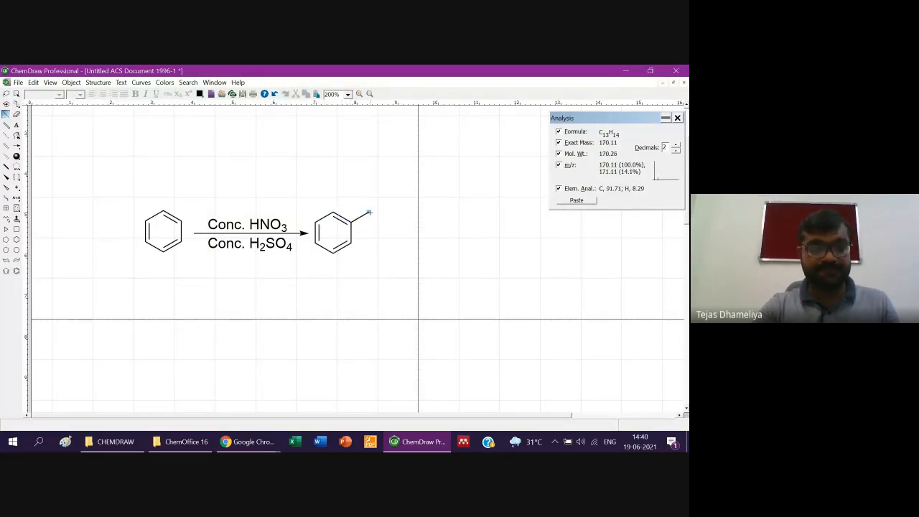
double_click(369, 212)
text(NO2)
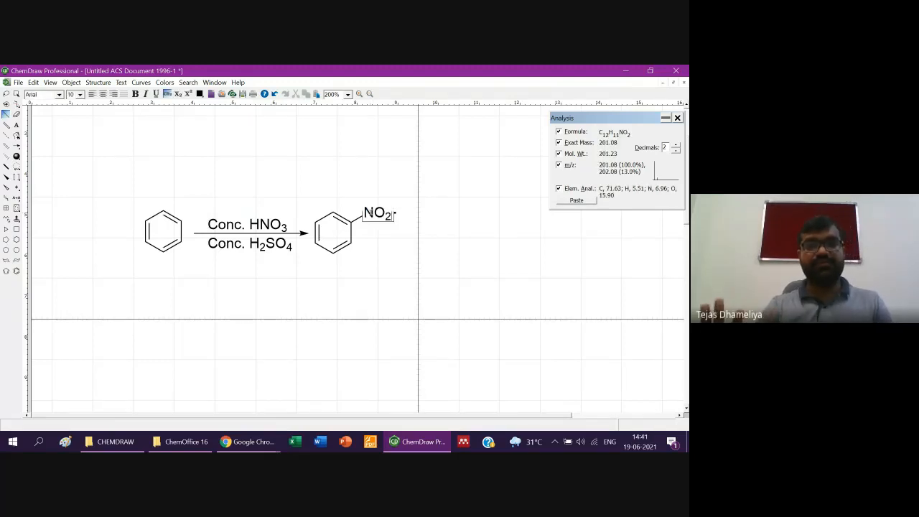
key(Return)
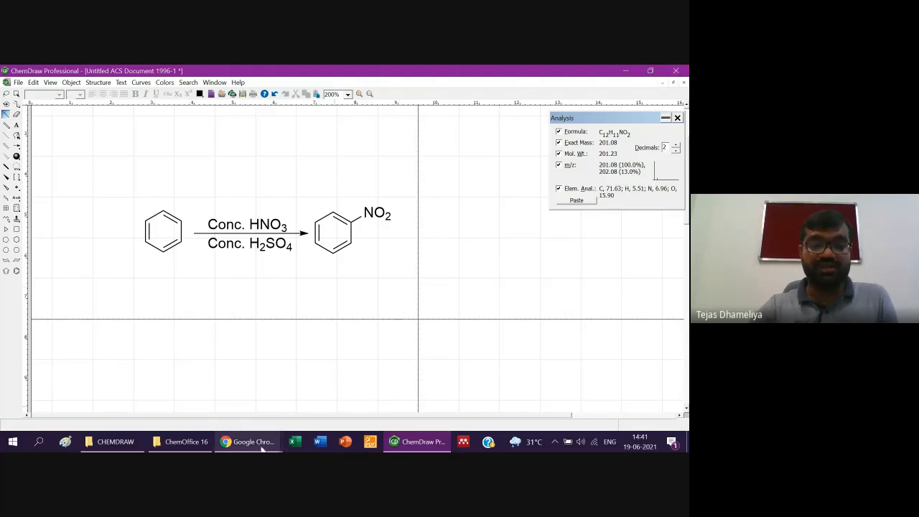
Switch to the Google Meet call in Chrome and stop presenting the screen
click(237, 442)
click(190, 391)
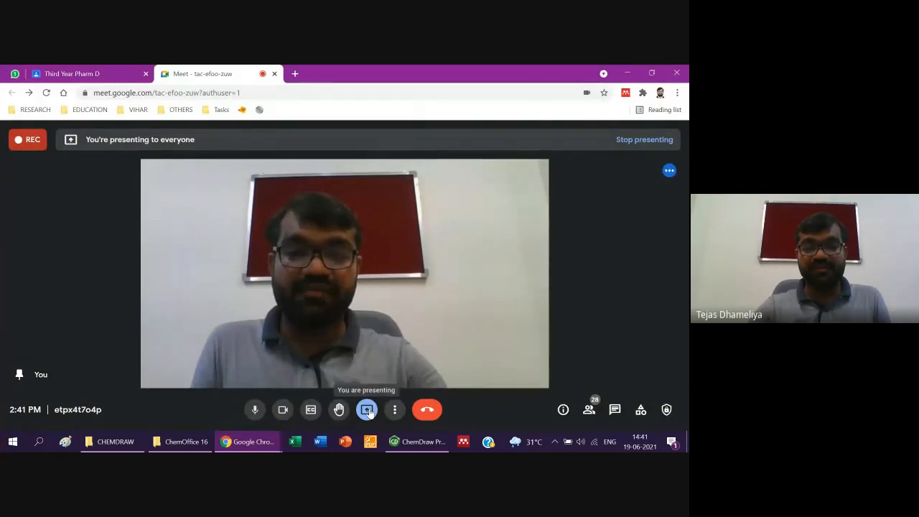
click(368, 410)
click(380, 385)
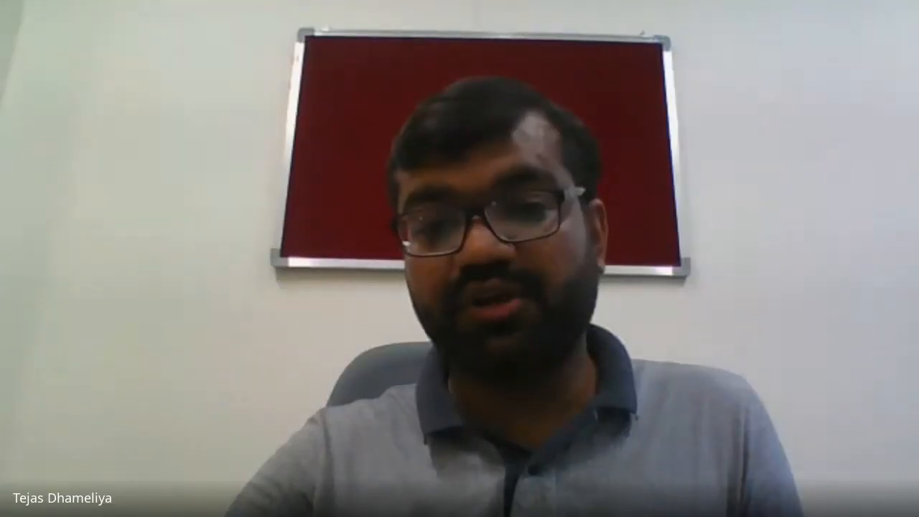